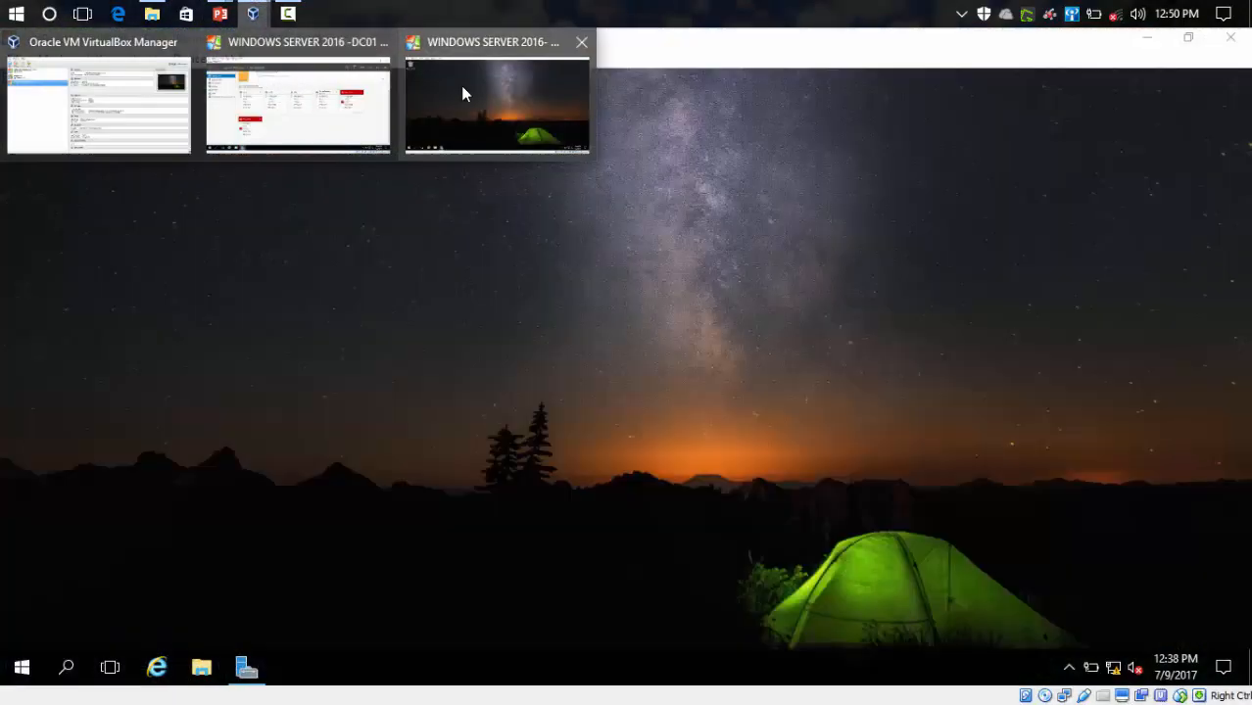
- Restore, reposition and re-maximize the DC02 virtual machine window
{"action": "left_click", "coordinate": [461, 87]}
{"action": "right_click", "coordinate": [370, 184]}
{"action": "double_click", "coordinate": [411, 39]}
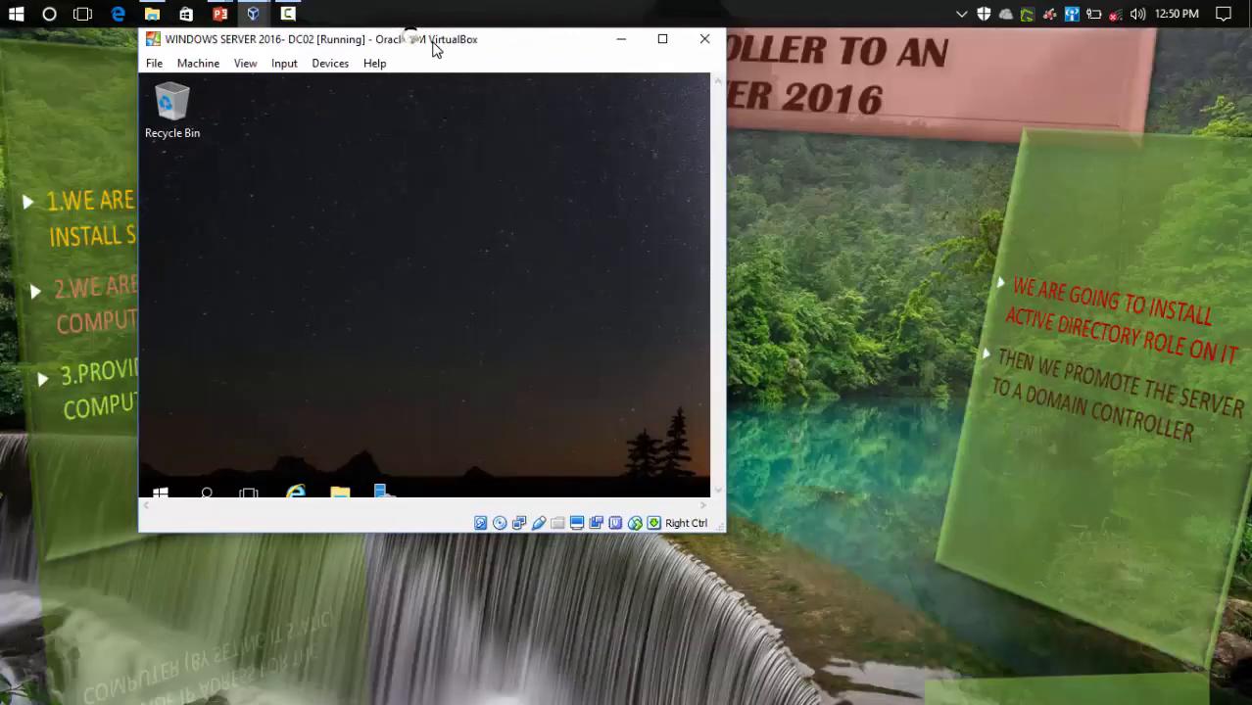
{"action": "left_click_drag", "start_coordinate": [439, 50], "coordinate": [447, 63]}
{"action": "left_click", "coordinate": [667, 66]}
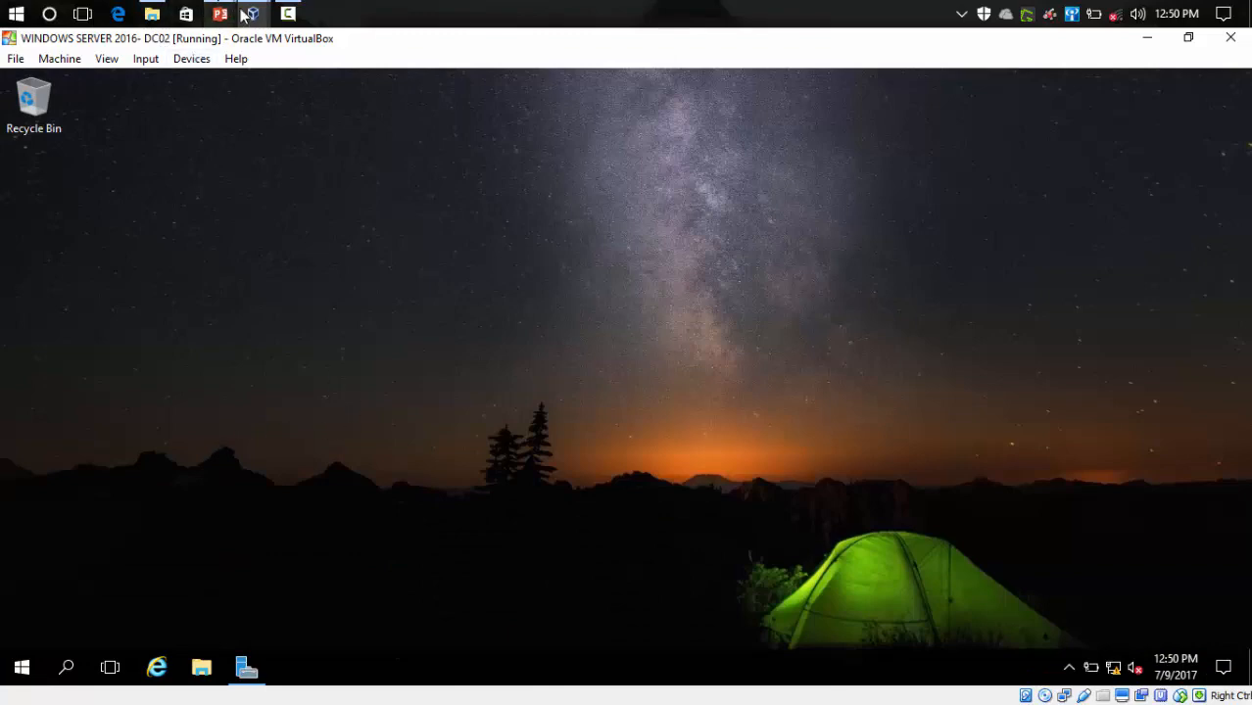
- On DC01, send Ctrl-Alt-Del and enter the administrator password at the sign-in screen
{"action": "mouse_move", "coordinate": [253, 14]}
{"action": "left_click", "coordinate": [248, 128]}
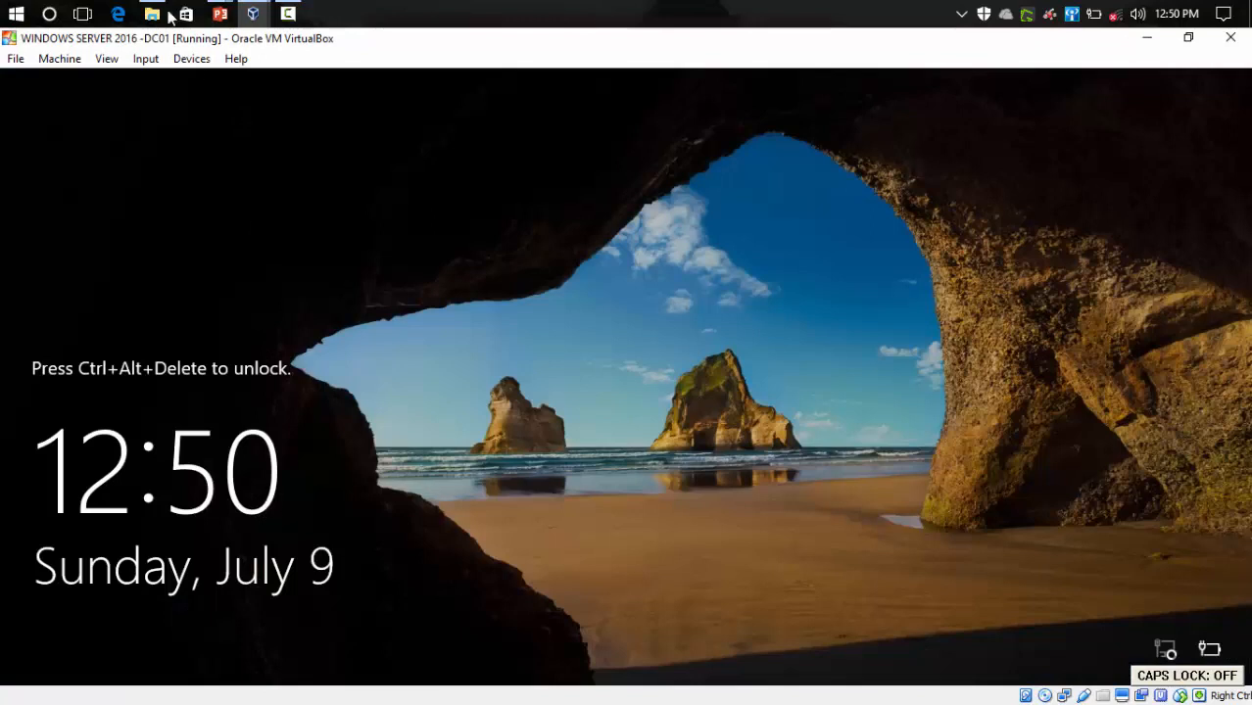
{"action": "left_click", "coordinate": [149, 61]}
{"action": "mouse_move", "coordinate": [196, 80]}
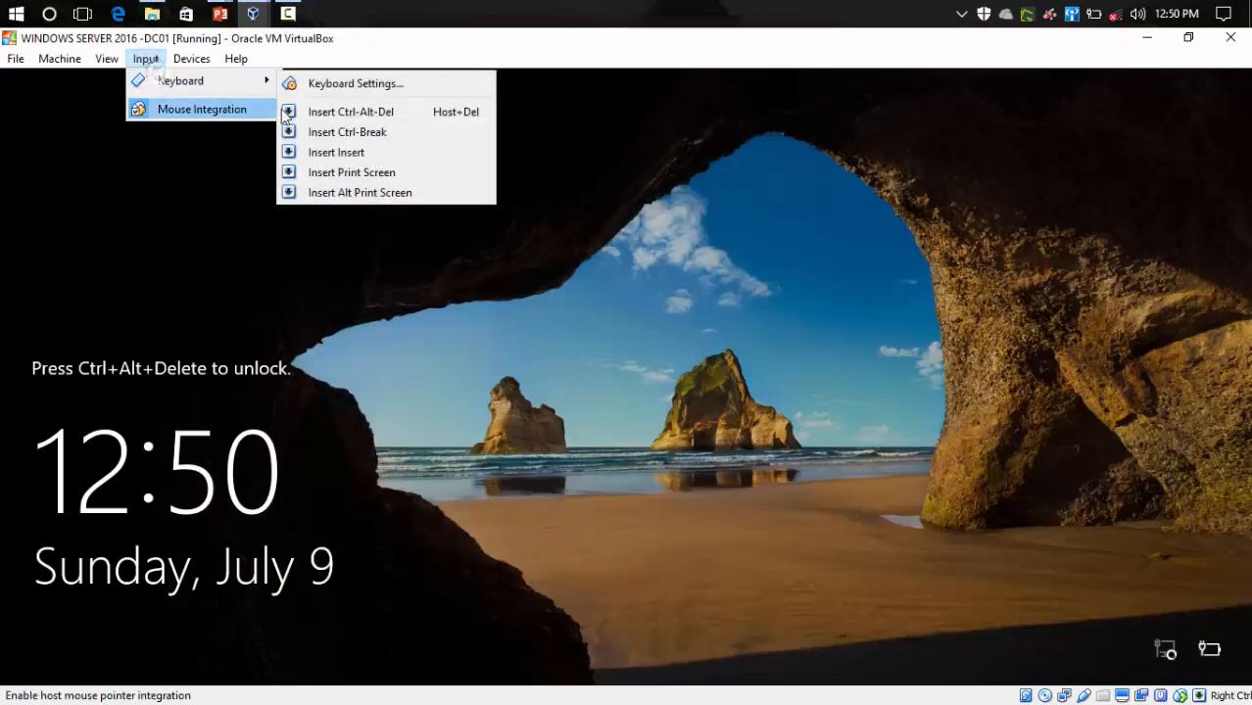
{"action": "left_click", "coordinate": [310, 114]}
{"action": "left_click", "coordinate": [573, 446]}
{"action": "type", "text": "•••••"}
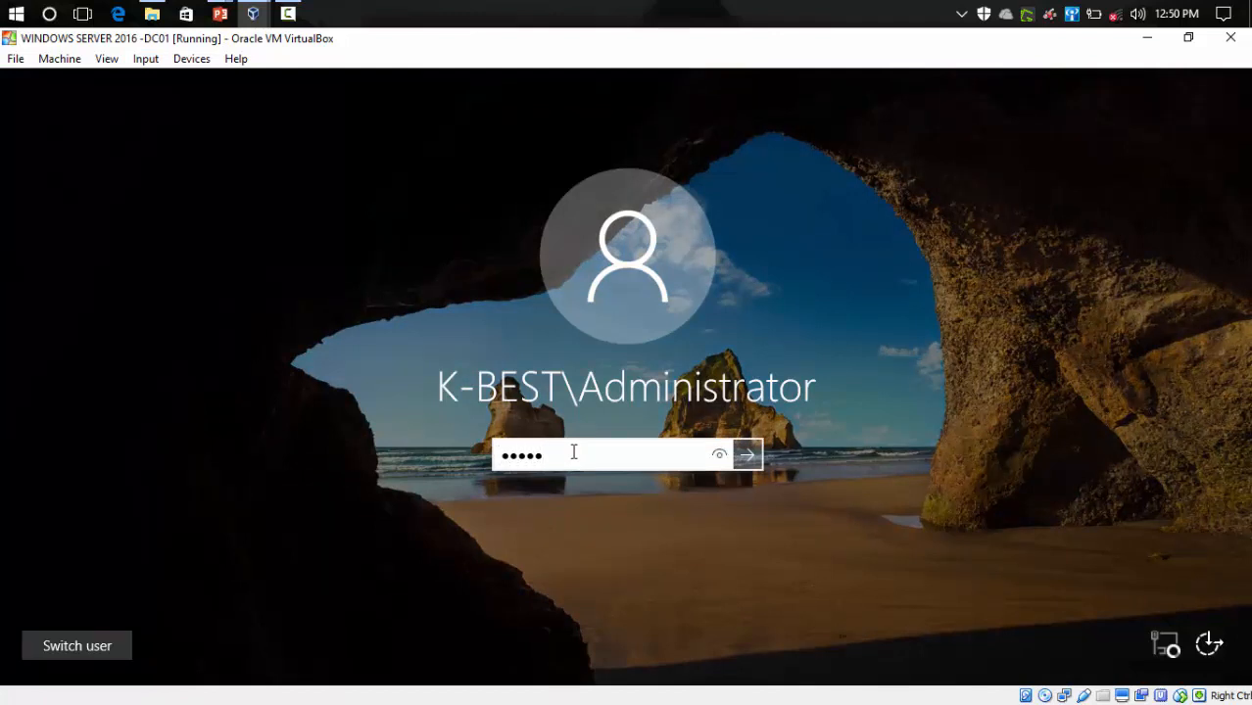
{"action": "type", "text": "•••"}
- Submit the password and wait for DC01's Server Manager dashboard to load
{"action": "left_click", "coordinate": [747, 455]}
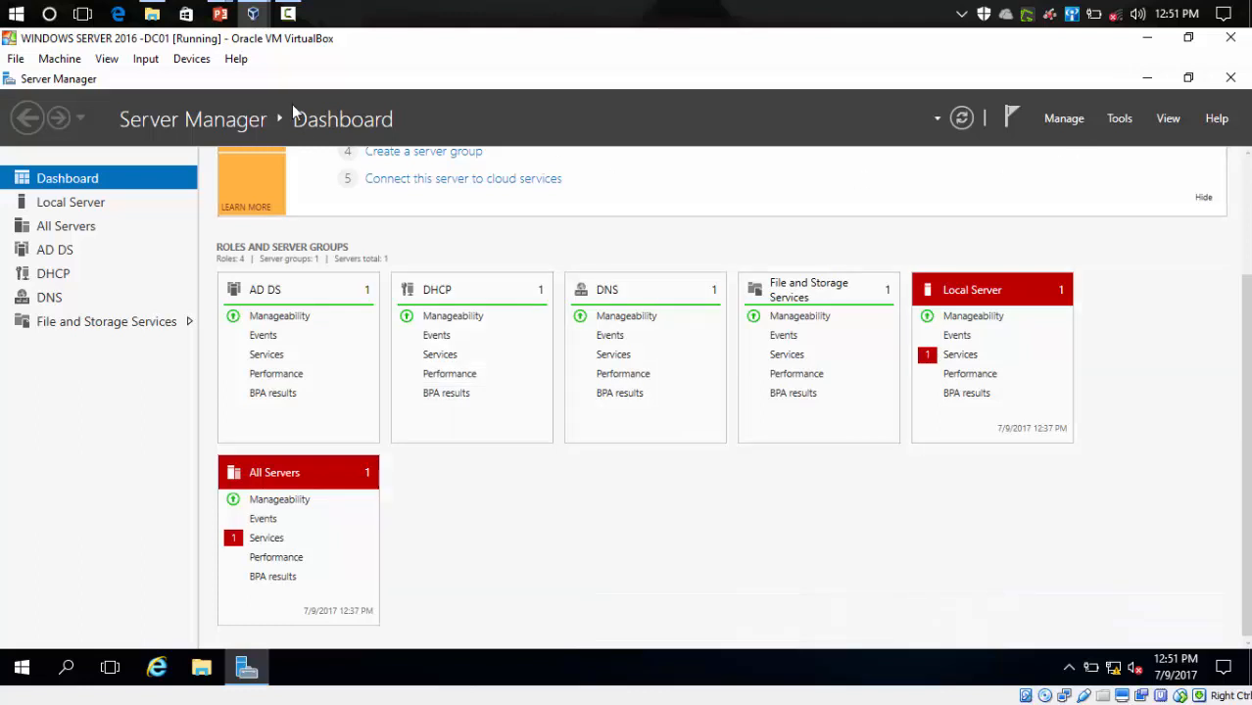
{"action": "mouse_move", "coordinate": [257, 18]}
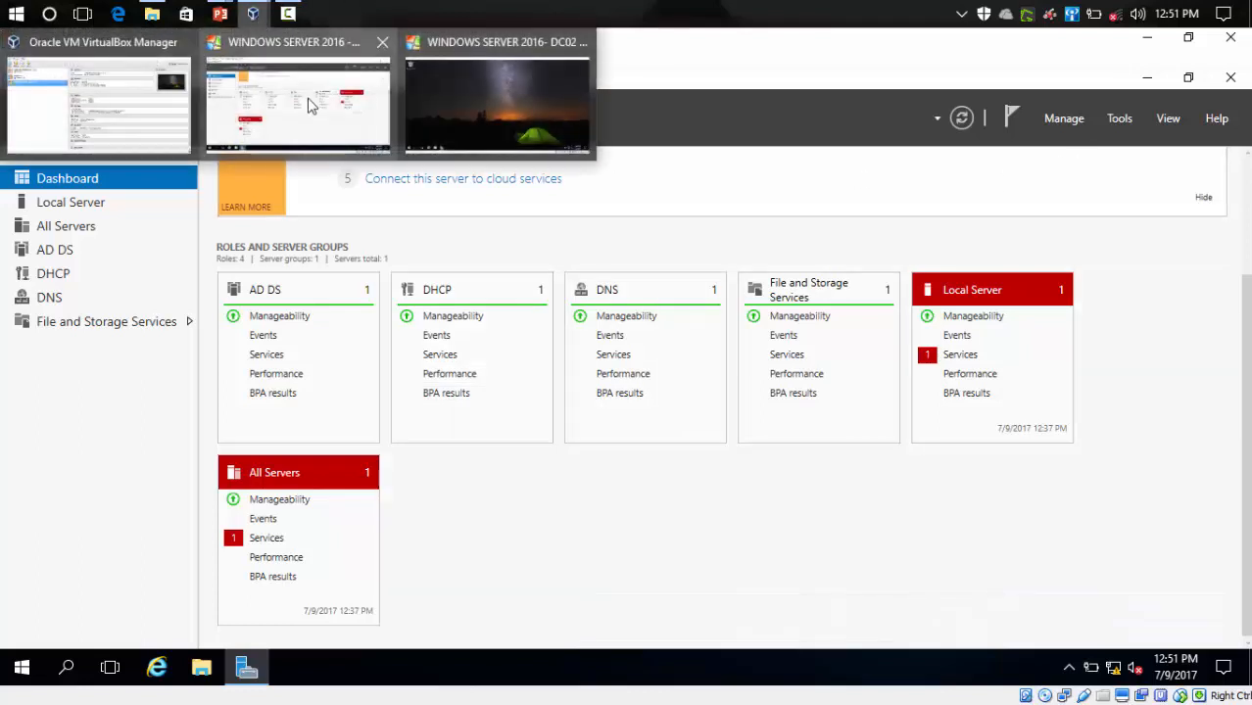
{"action": "mouse_move", "coordinate": [309, 106]}
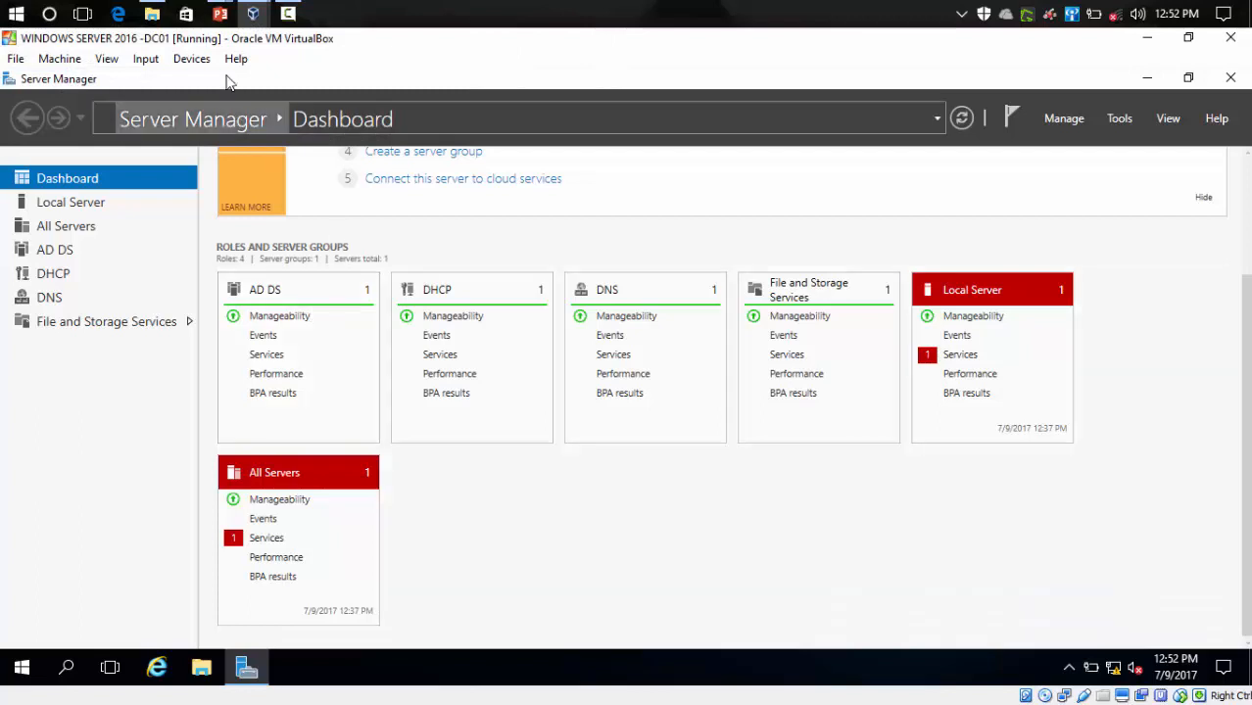
{"action": "left_click", "coordinate": [163, 64]}
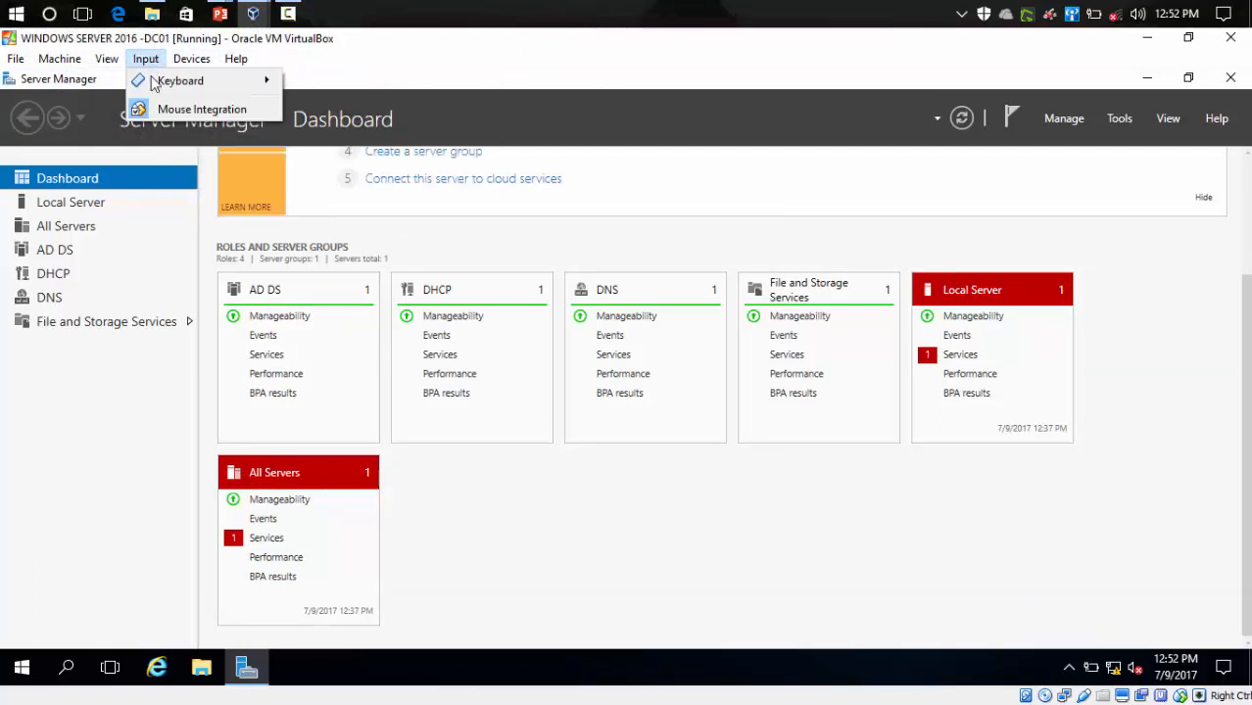
{"action": "mouse_move", "coordinate": [154, 82]}
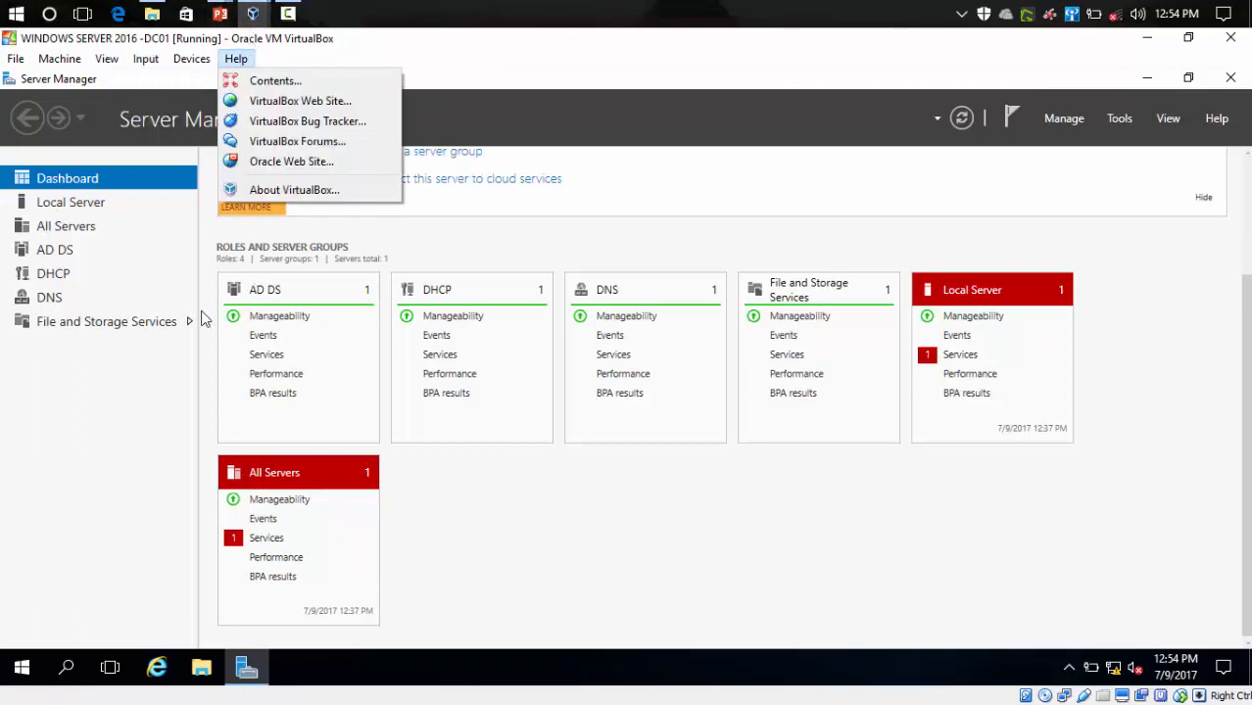
- Close the open VirtualBox menu and switch to the DC02 virtual machine window
{"action": "left_click", "coordinate": [158, 397]}
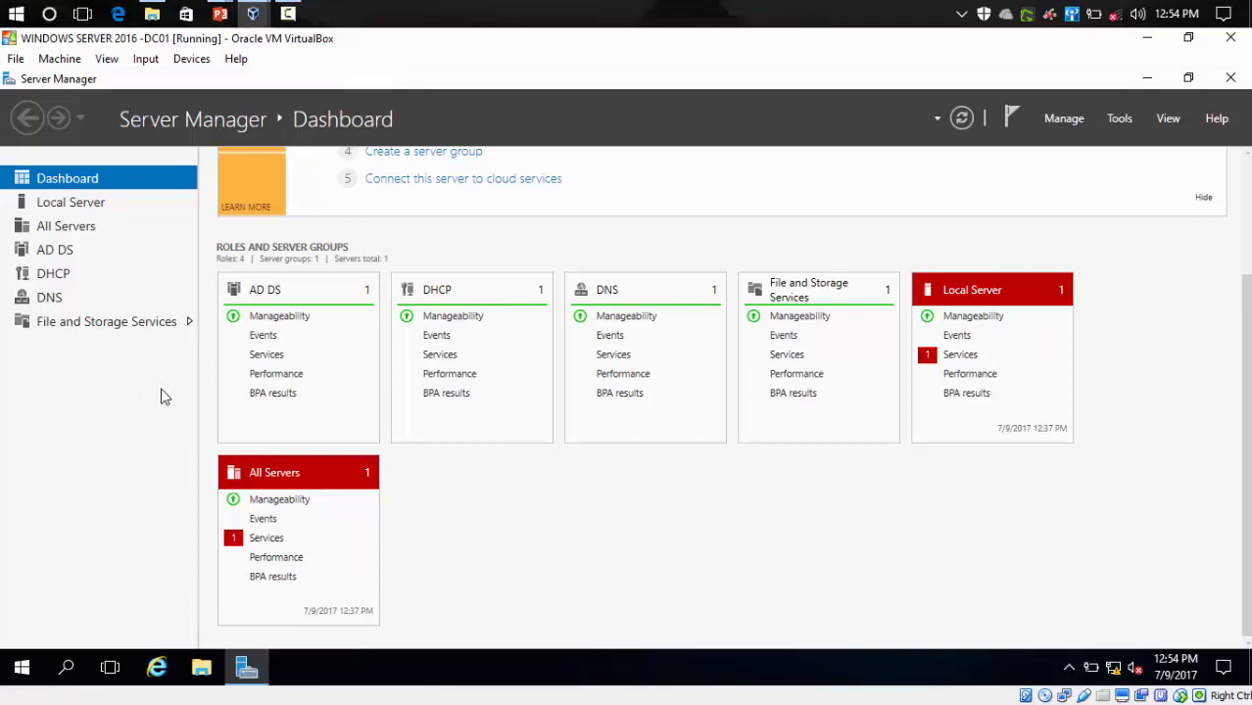
{"action": "left_click", "coordinate": [253, 10]}
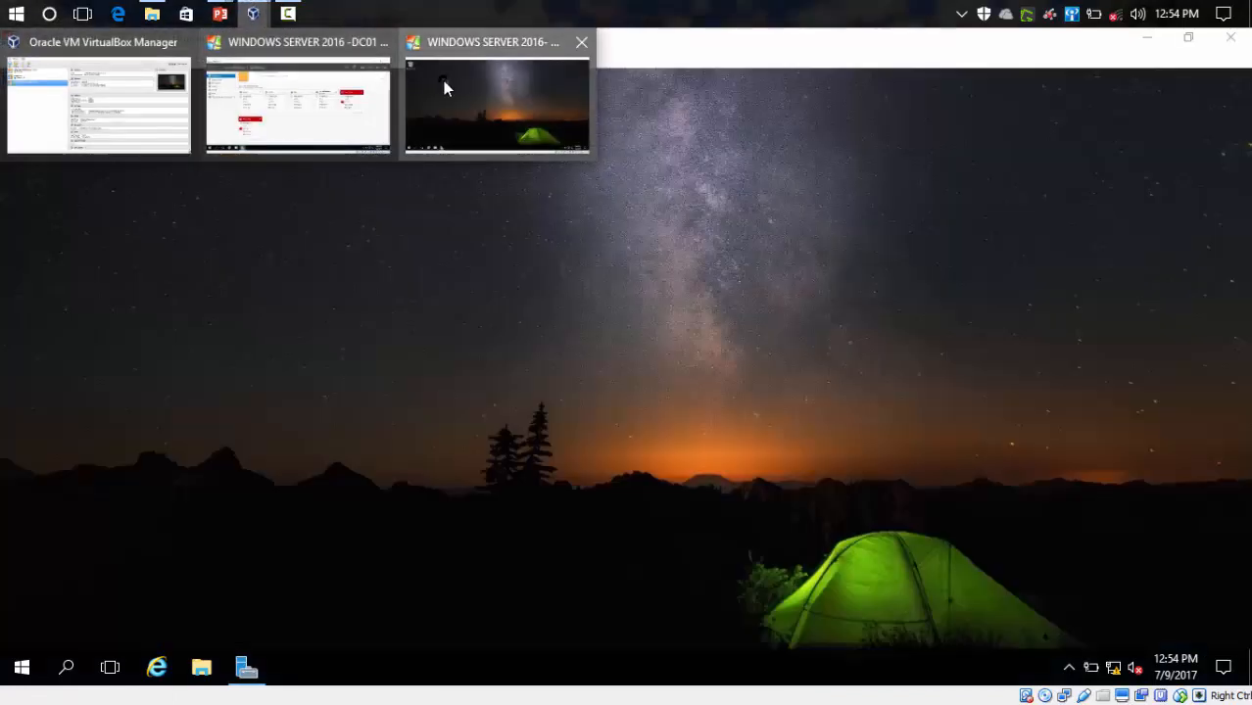
{"action": "left_click", "coordinate": [443, 86]}
- Refresh the DC02 desktop three times from its shortcut menu
{"action": "right_click", "coordinate": [248, 257]}
{"action": "left_click", "coordinate": [262, 310]}
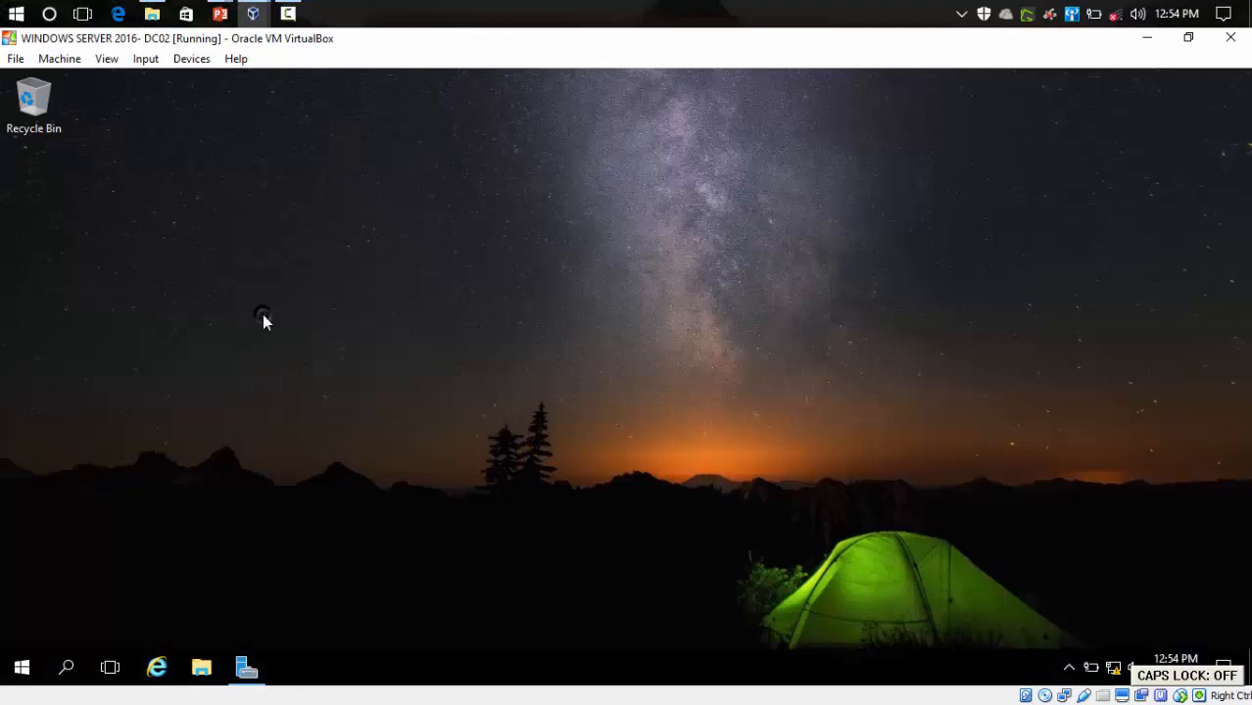
{"action": "right_click", "coordinate": [261, 303]}
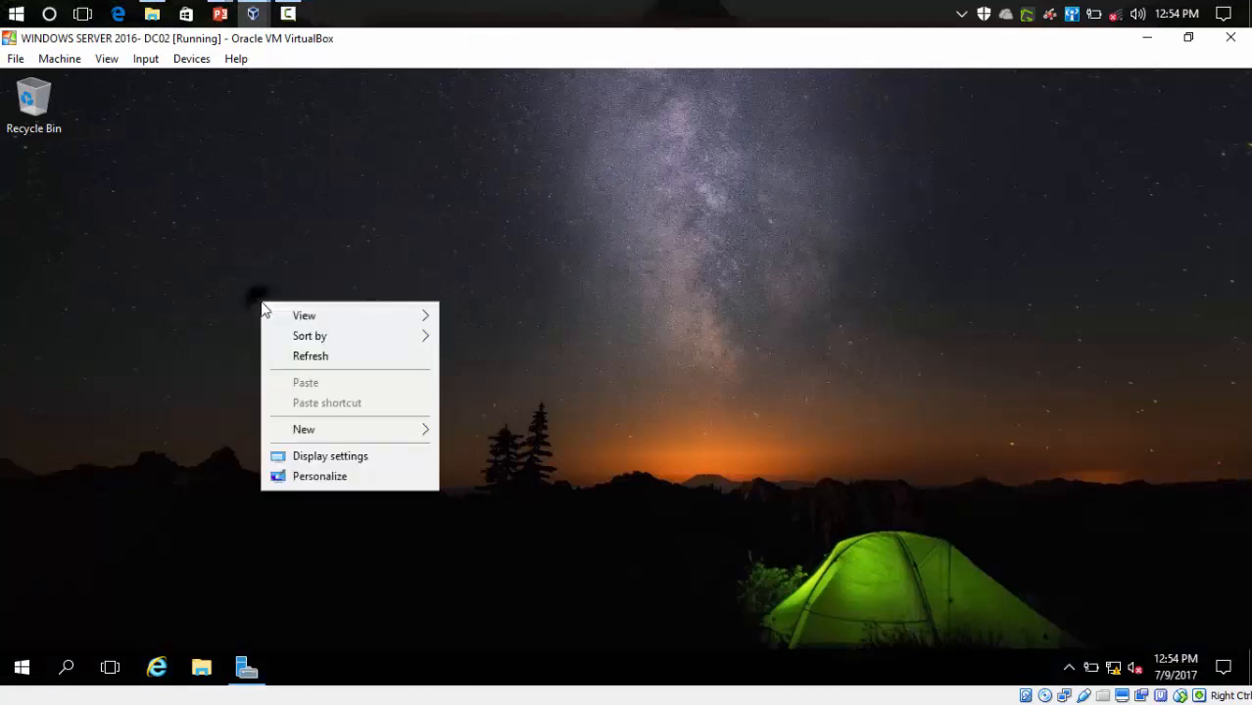
{"action": "left_click", "coordinate": [290, 359]}
{"action": "right_click", "coordinate": [288, 364]}
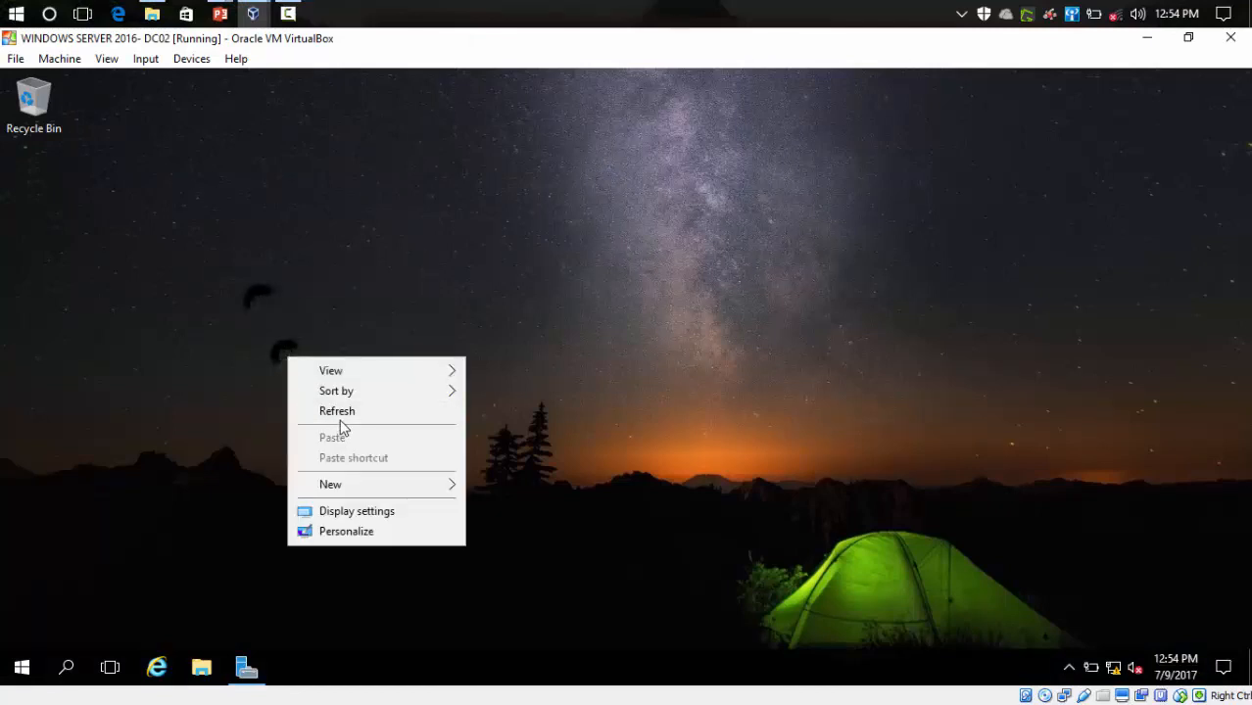
{"action": "left_click", "coordinate": [343, 414]}
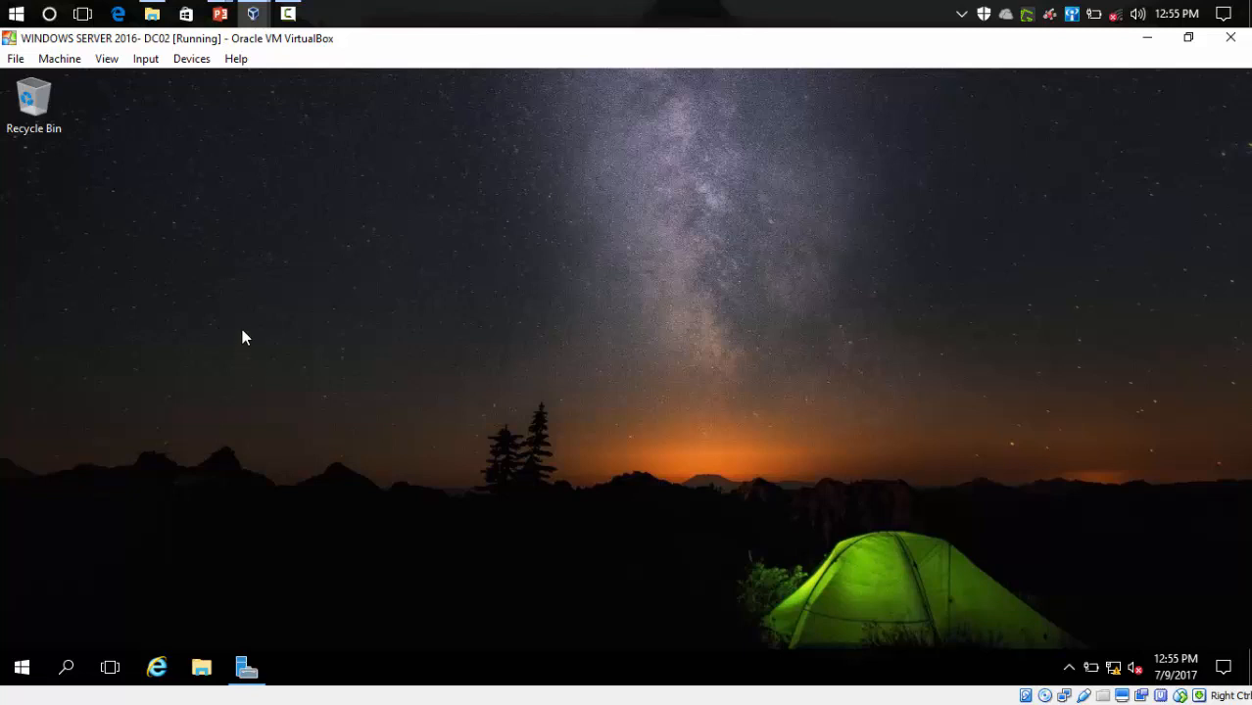
- Refresh the DC02 desktop, close File Explorer, and bring up the network tray icon's menu
{"action": "right_click", "coordinate": [191, 382]}
{"action": "left_click", "coordinate": [214, 436]}
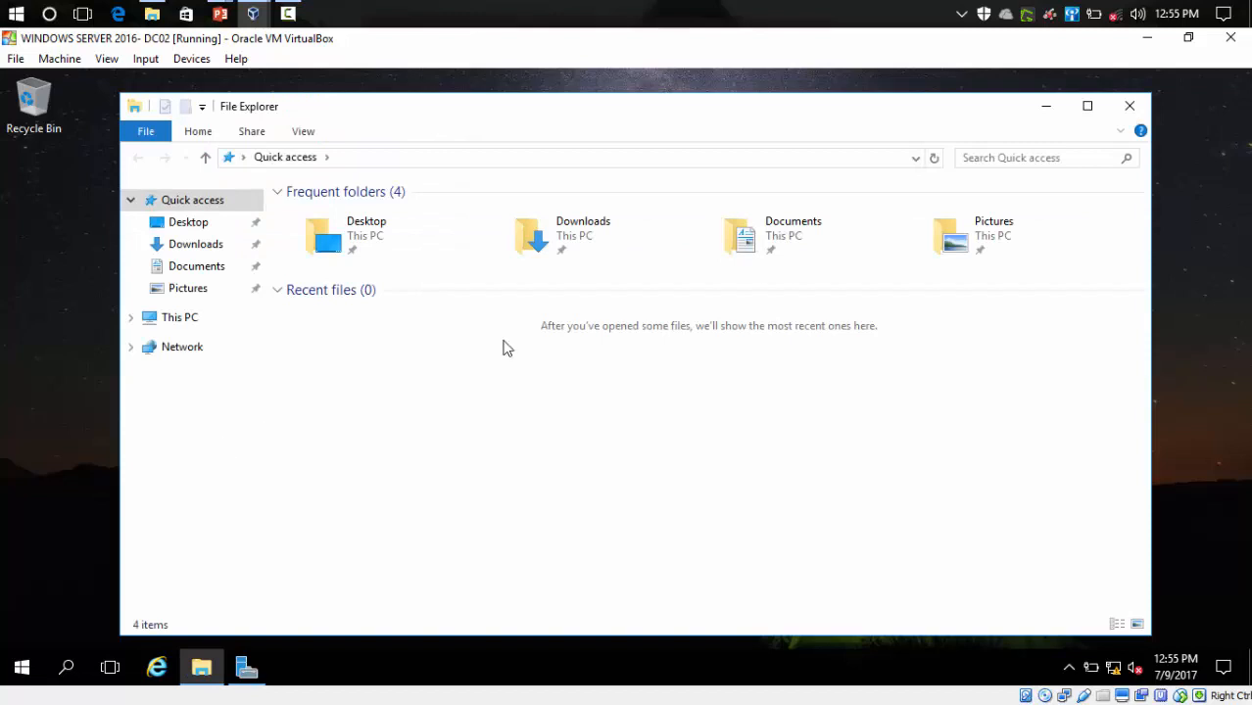
{"action": "left_click", "coordinate": [1129, 106]}
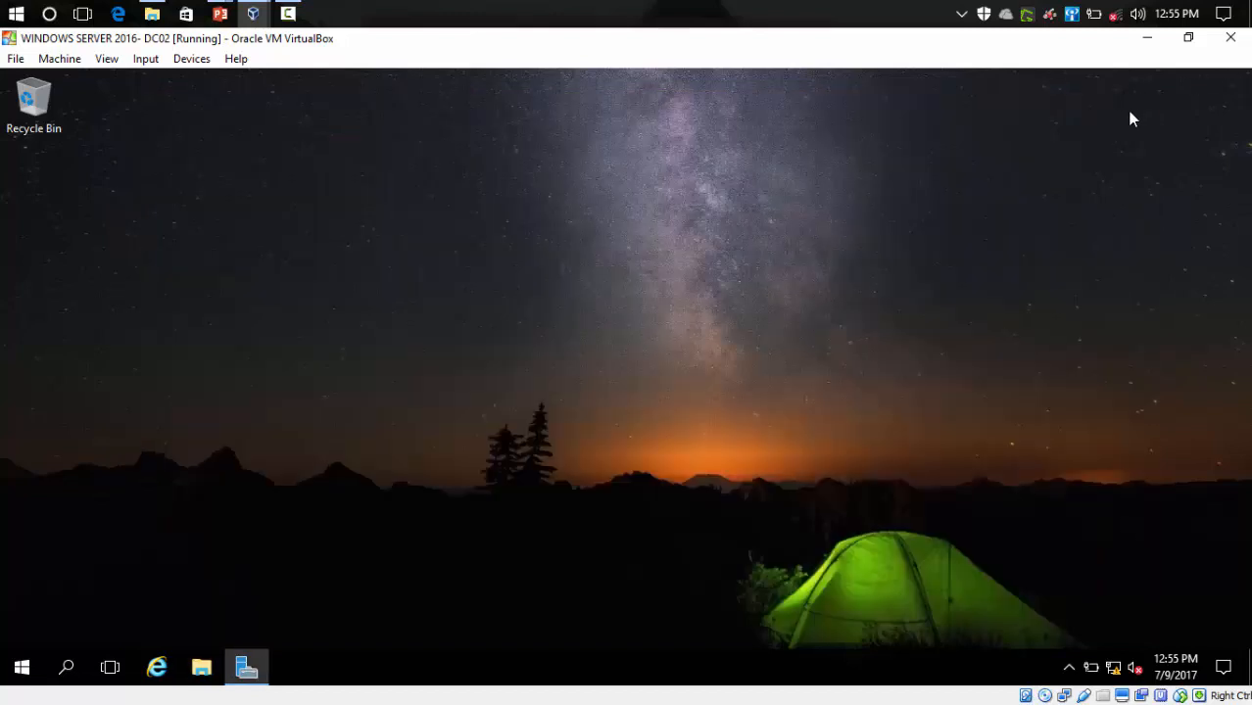
{"action": "right_click", "coordinate": [814, 272]}
{"action": "left_click", "coordinate": [838, 326]}
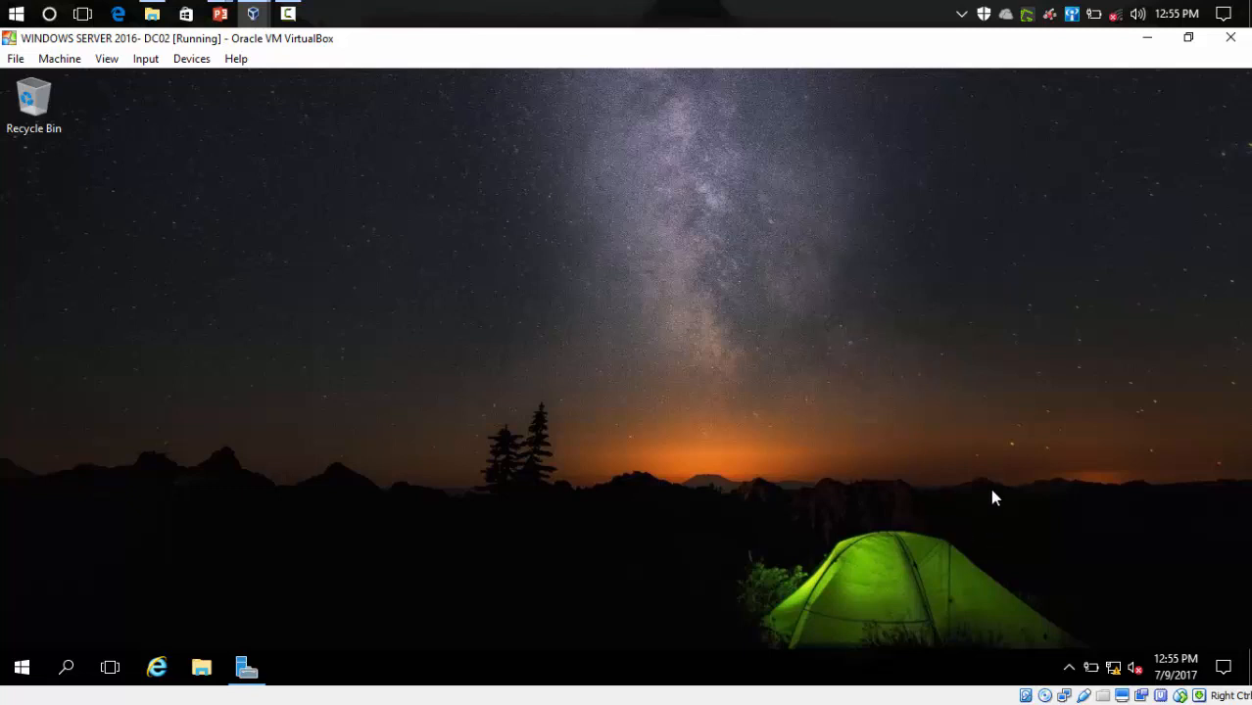
{"action": "right_click", "coordinate": [1114, 669]}
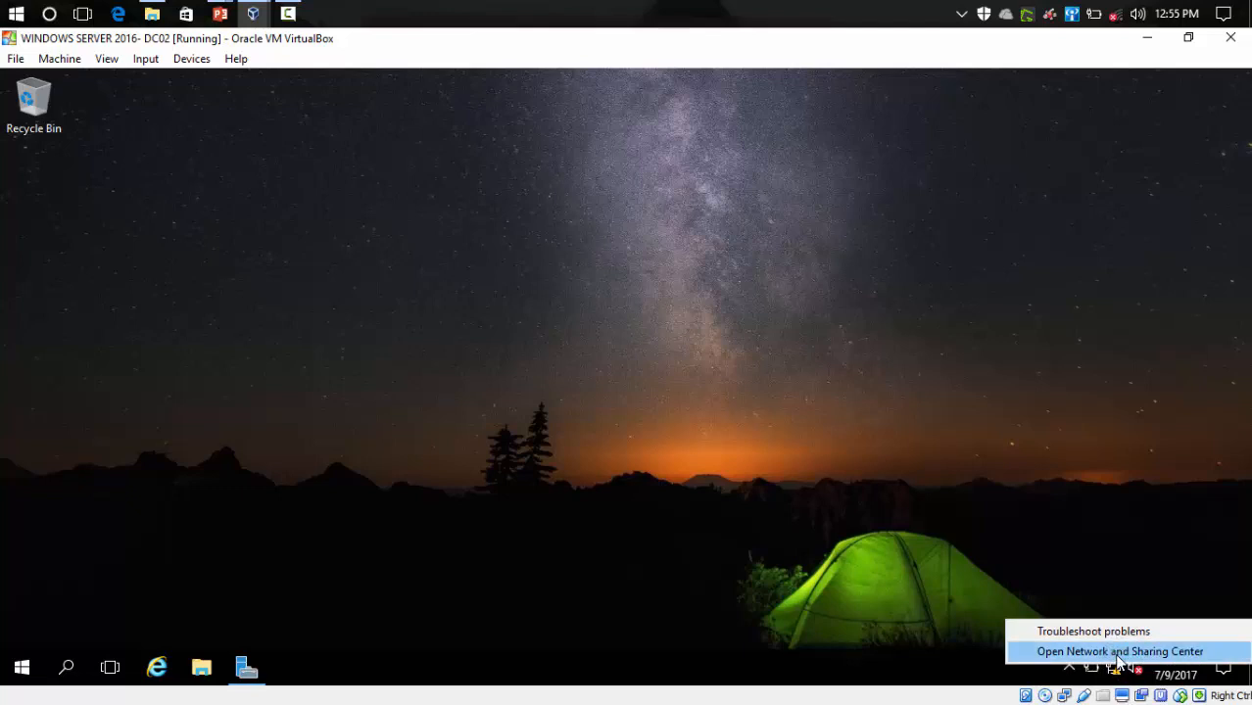
- From the Network and Sharing Center, open the Ethernet adapter's TCP/IPv4 properties
{"action": "left_click", "coordinate": [1119, 653]}
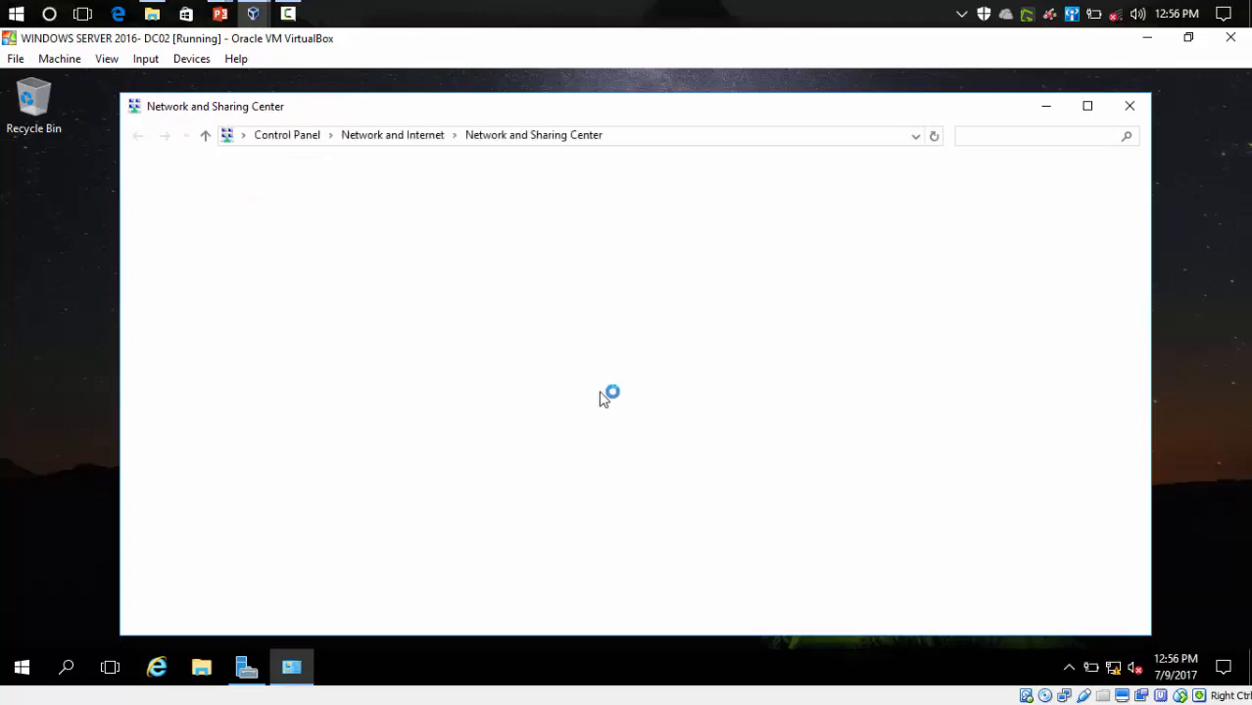
{"action": "left_click_drag", "start_coordinate": [576, 121], "coordinate": [570, 131]}
{"action": "left_click", "coordinate": [200, 217]}
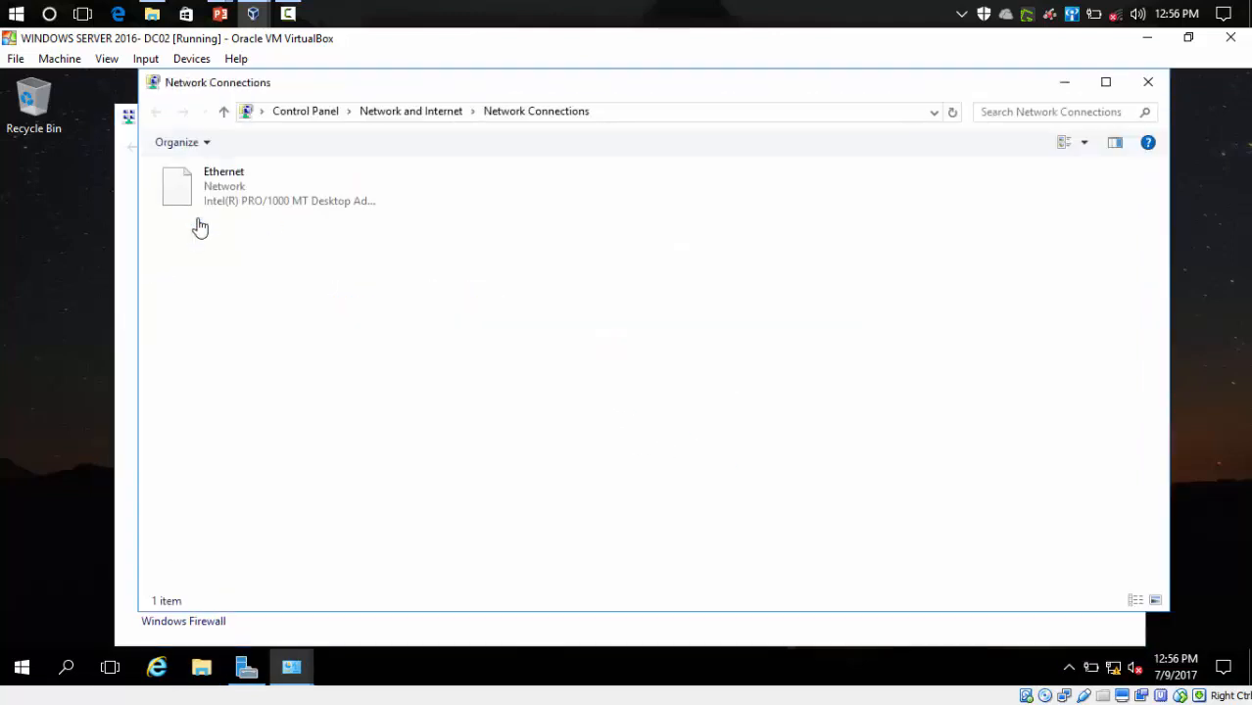
{"action": "double_click", "coordinate": [225, 182]}
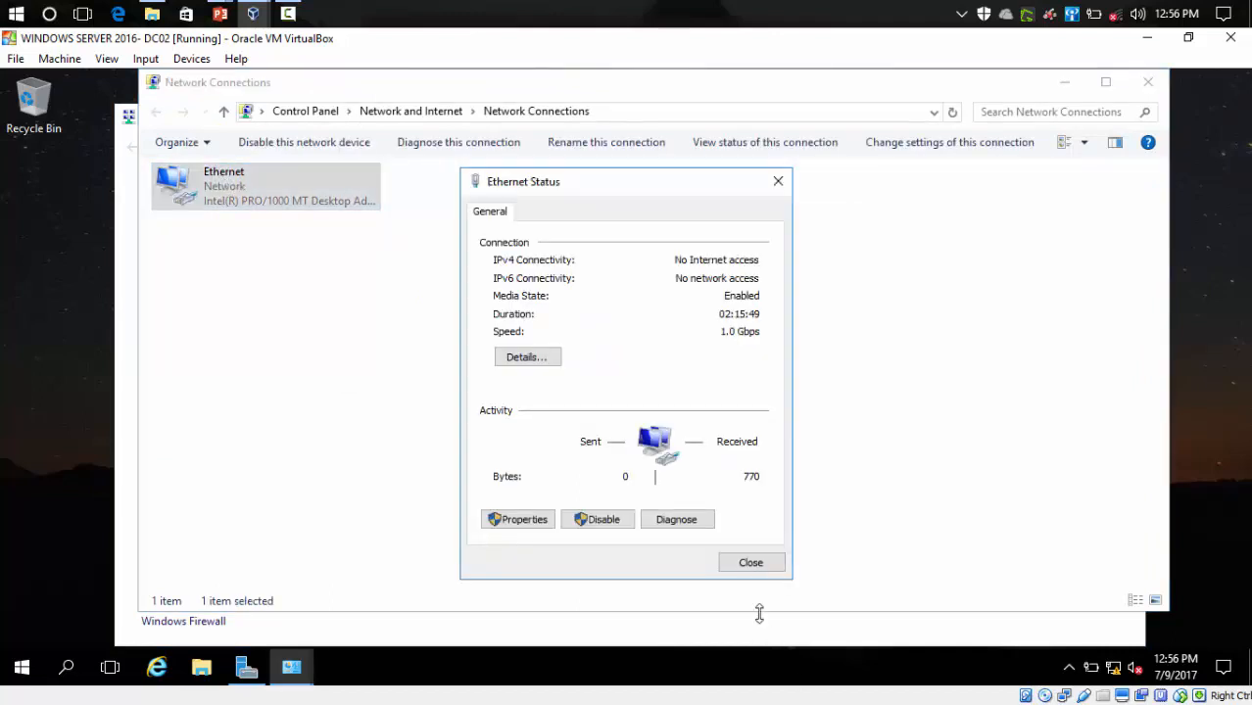
{"action": "left_click", "coordinate": [754, 569]}
{"action": "right_click", "coordinate": [220, 197]}
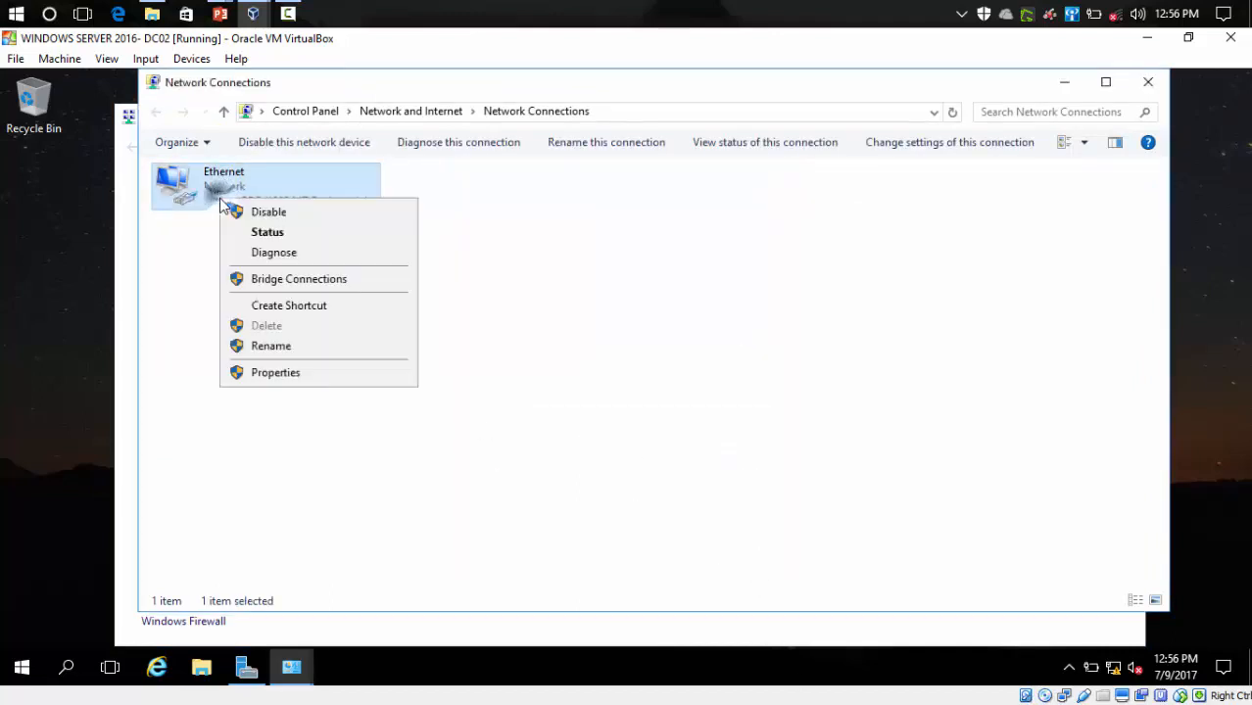
{"action": "left_click", "coordinate": [284, 373]}
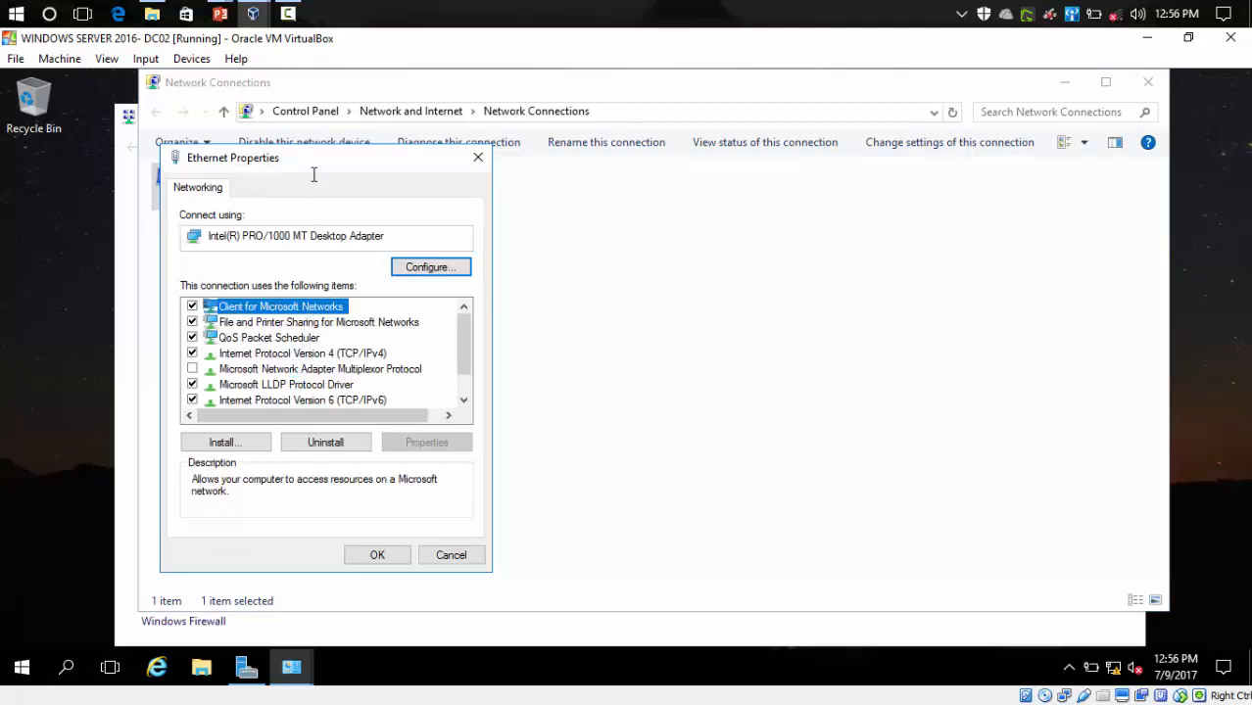
{"action": "left_click_drag", "start_coordinate": [353, 159], "coordinate": [514, 122]}
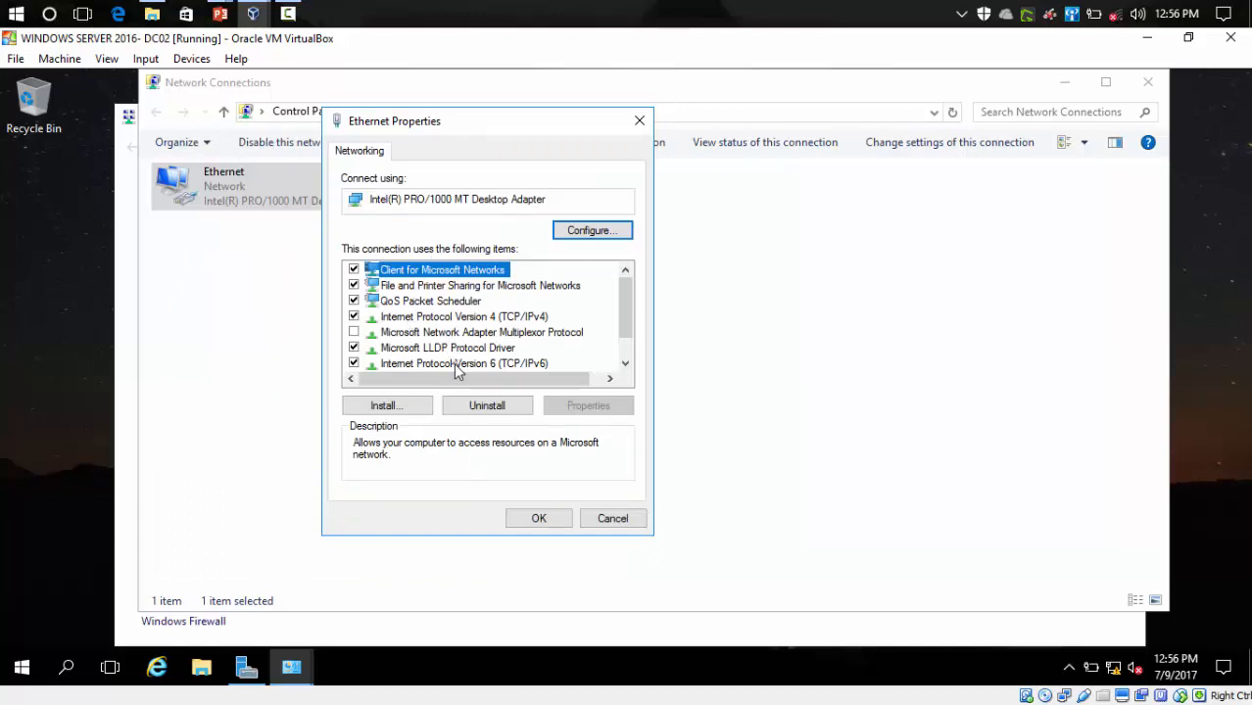
{"action": "left_click", "coordinate": [453, 363]}
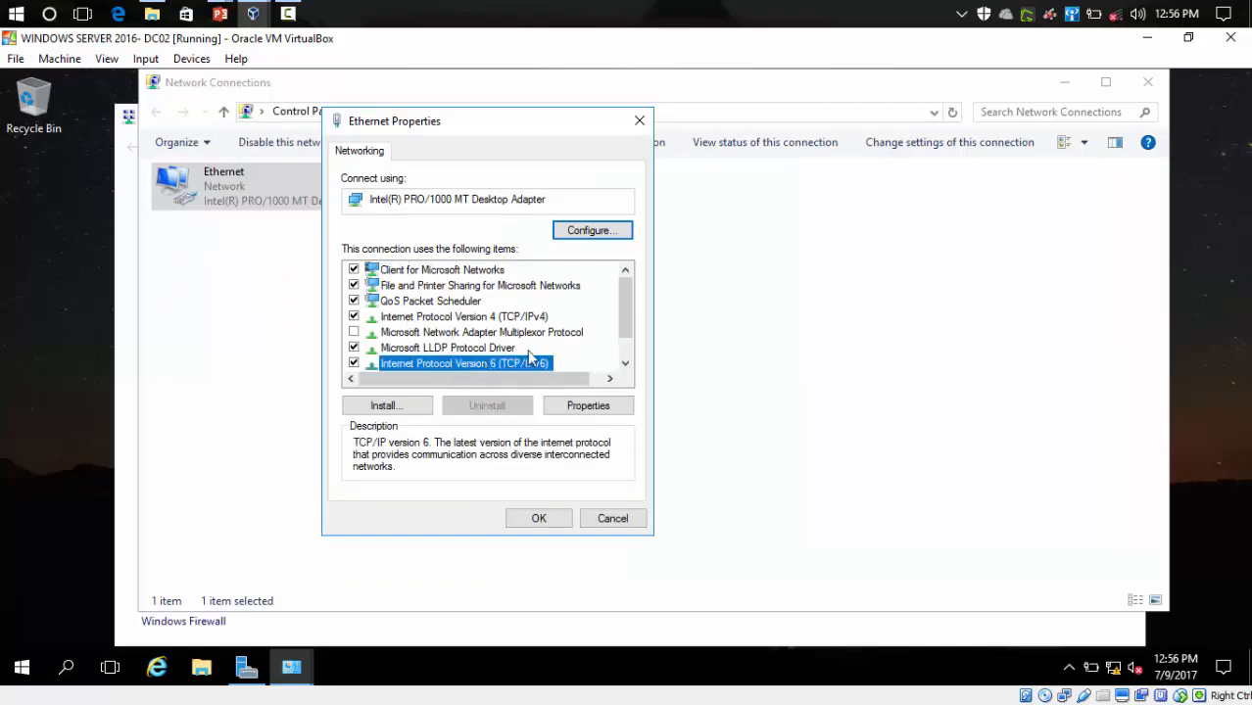
{"action": "left_click", "coordinate": [489, 316]}
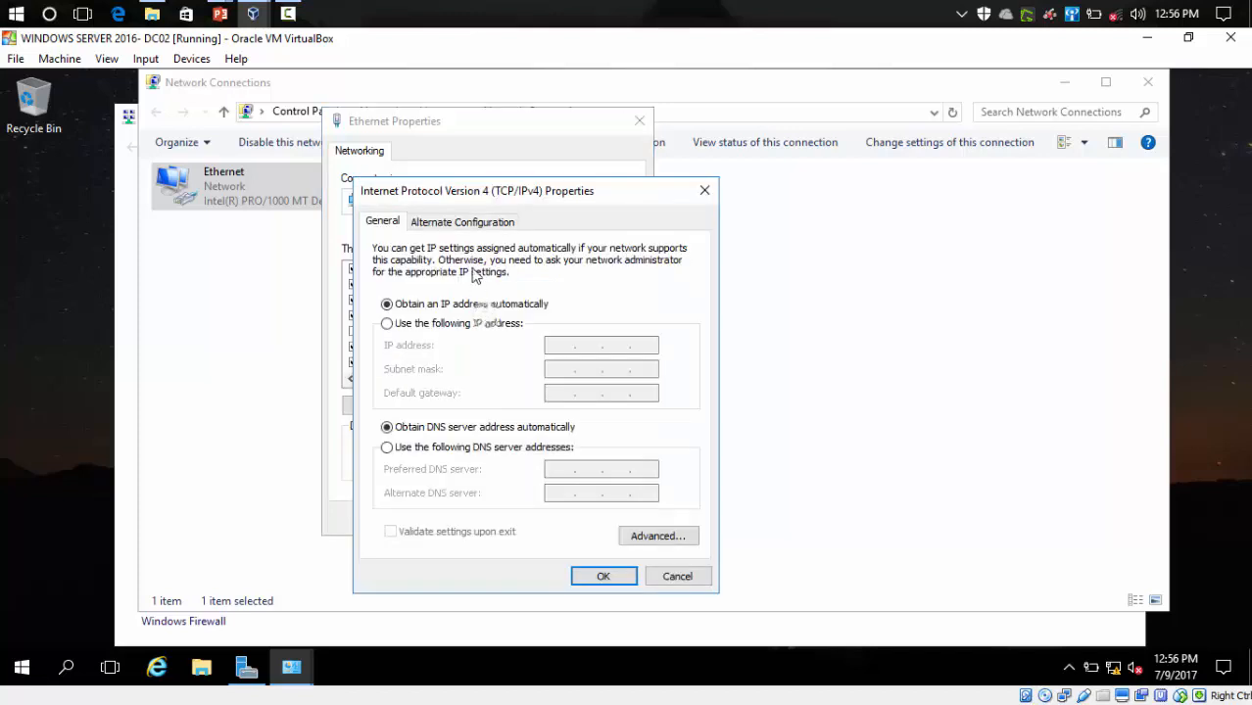
{"action": "left_click_drag", "start_coordinate": [480, 196], "coordinate": [486, 138]}
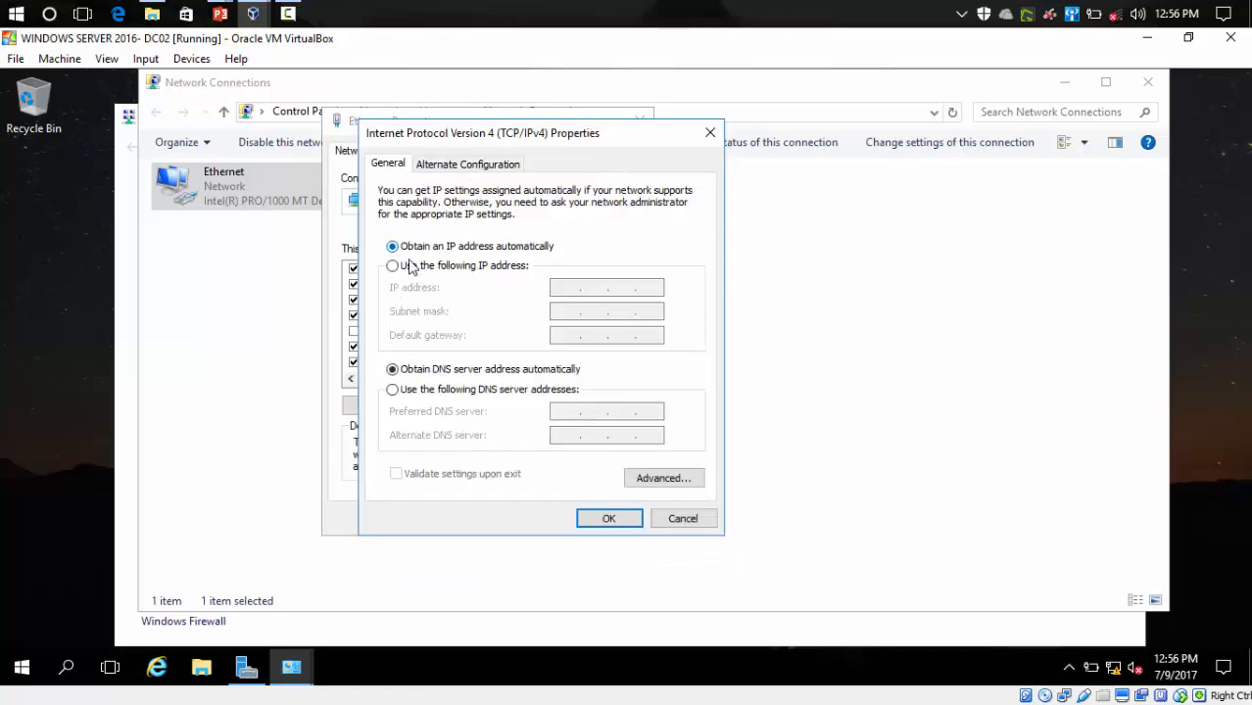
- Set static IP 192.168.1.3, mask 255.255.255.0, gateway 192.168.1.1, DNS 192.168.1.2, and apply
{"action": "left_click", "coordinate": [393, 267]}
{"action": "left_click", "coordinate": [562, 288]}
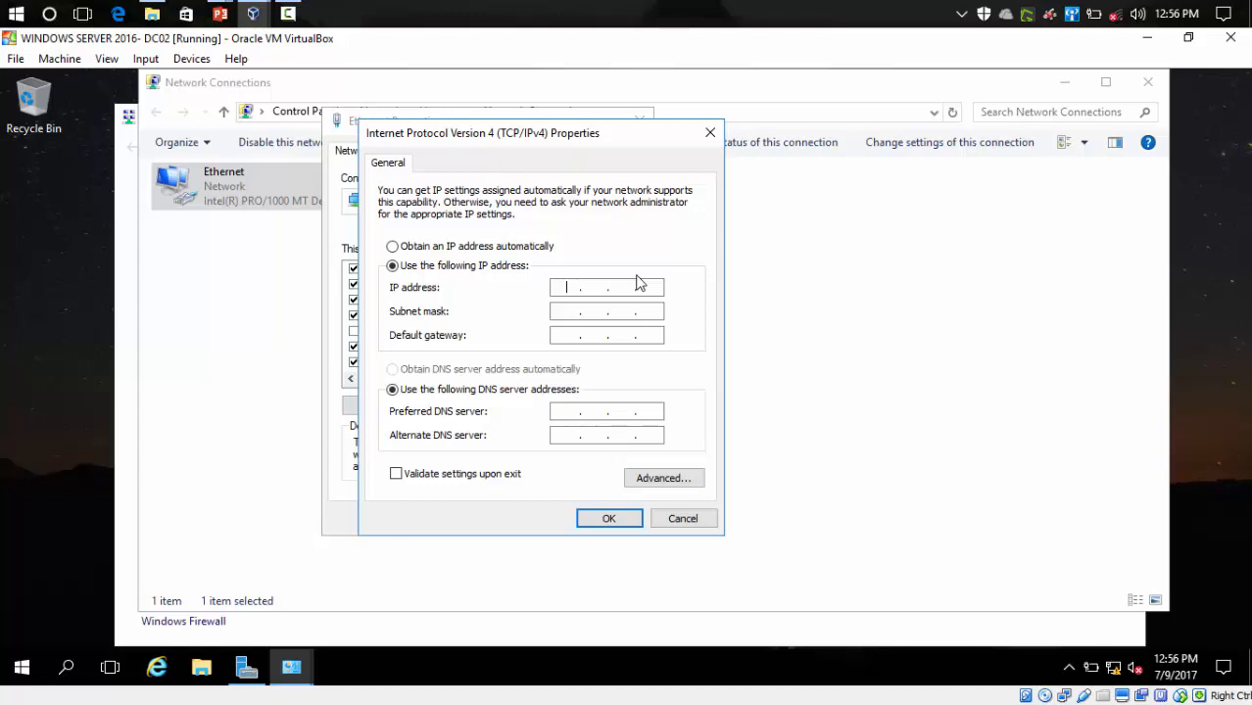
{"action": "type", "text": "192.168.1"}
{"action": "type", "text": "3"}
{"action": "key", "text": "Tab"}
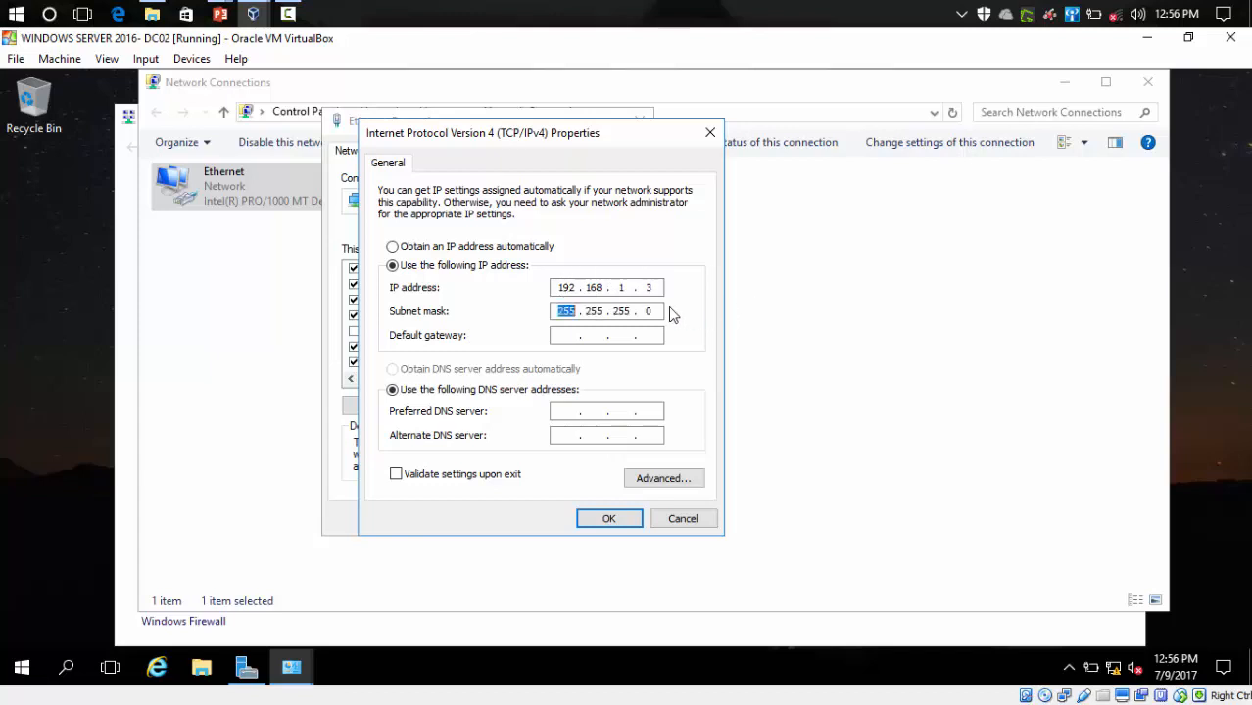
{"action": "left_click", "coordinate": [589, 310]}
{"action": "left_click", "coordinate": [560, 335]}
{"action": "type", "text": "192 . 168 . 1 ."}
{"action": "key", "text": "Tab"}
{"action": "key", "text": "Tab"}
{"action": "type", "text": "192 . 168 . "}
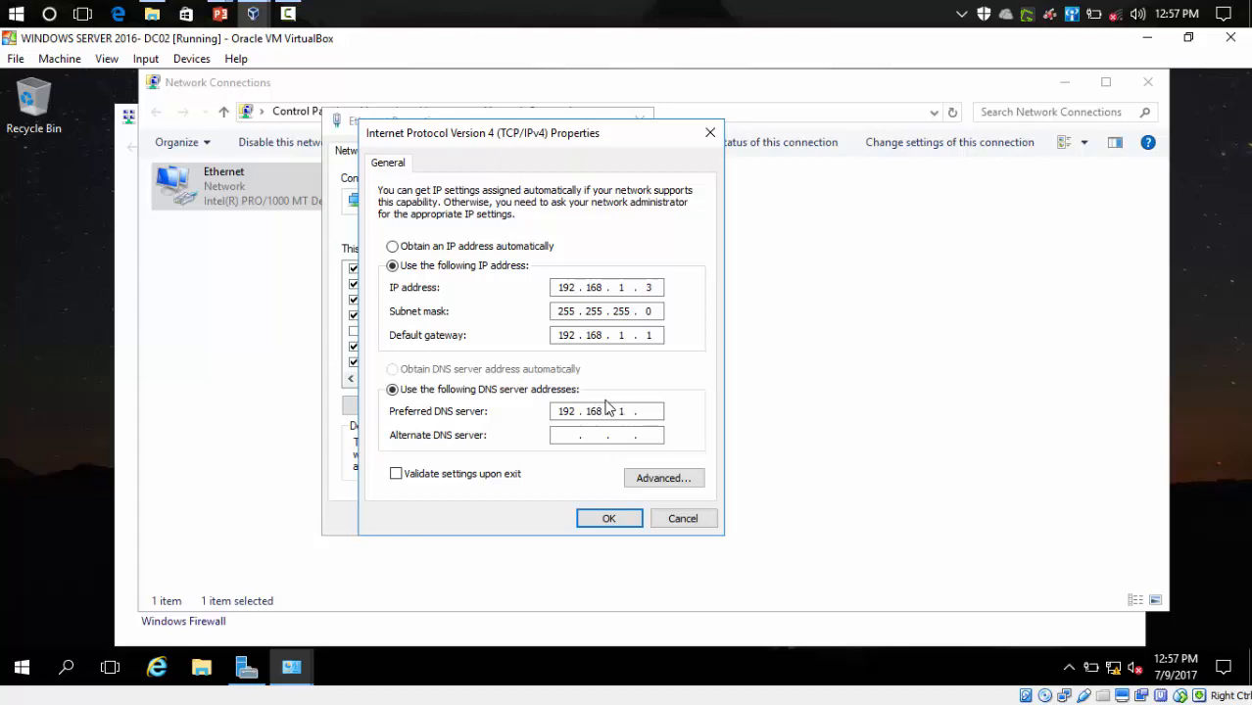
{"action": "type", "text": "1 . 2"}
{"action": "left_click", "coordinate": [614, 520]}
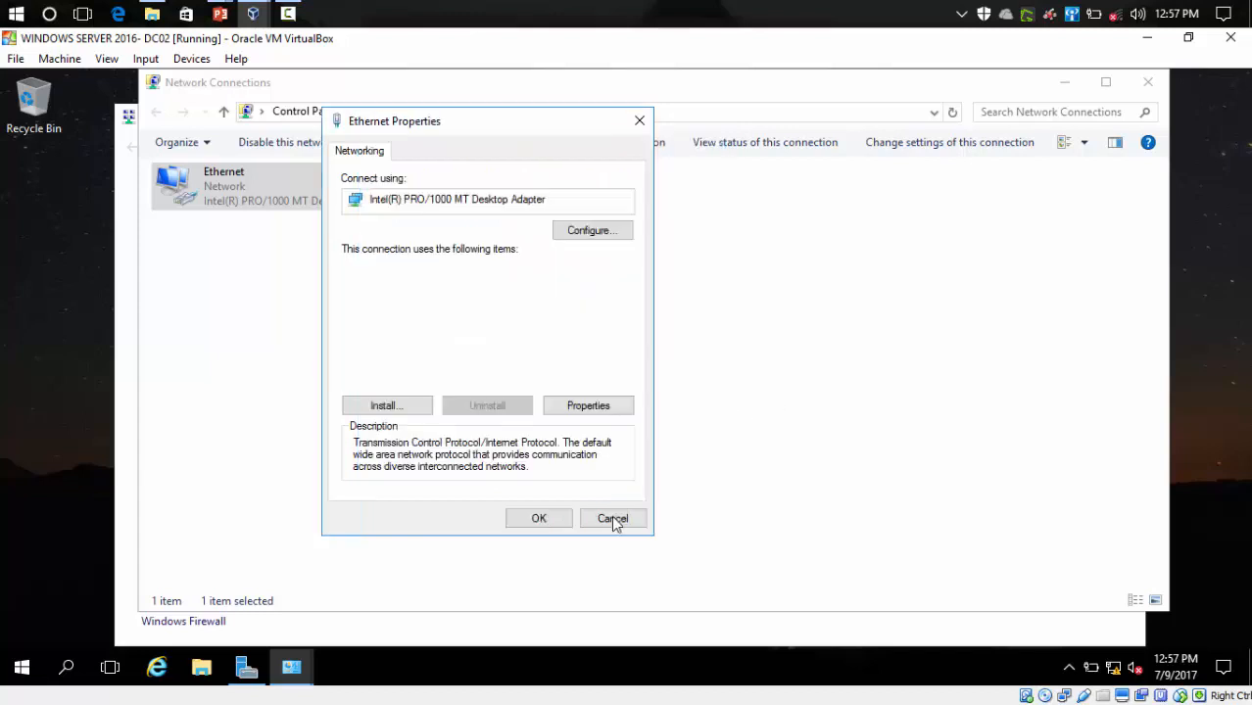
{"action": "left_click", "coordinate": [537, 521]}
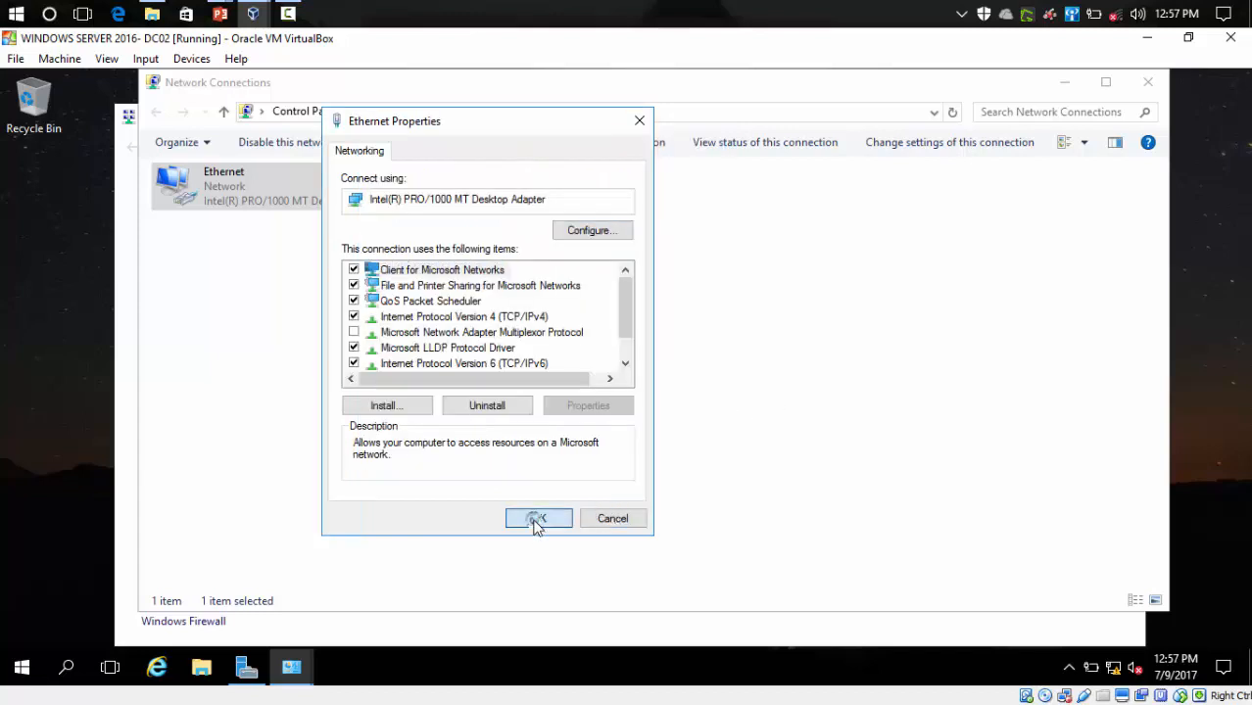
- Refresh and close the Network Connections window, returning to the Network and Sharing Center
{"action": "right_click", "coordinate": [457, 343]}
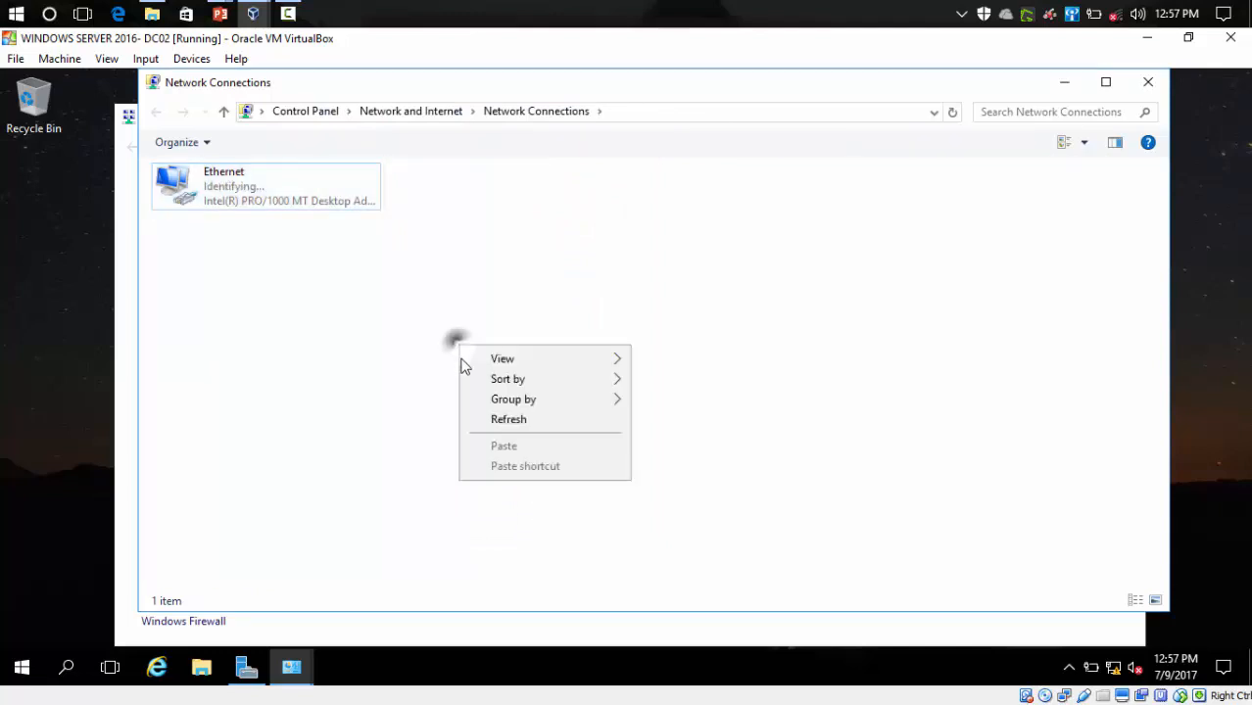
{"action": "left_click", "coordinate": [481, 421]}
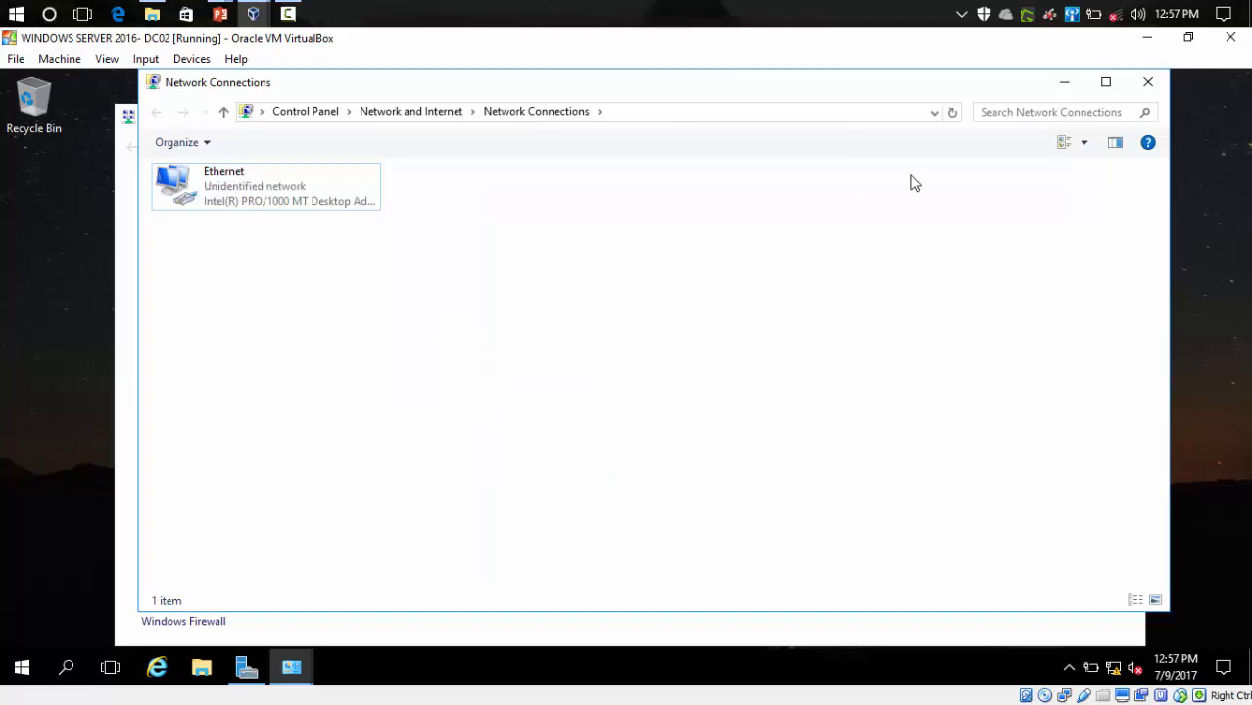
{"action": "left_click", "coordinate": [1150, 83]}
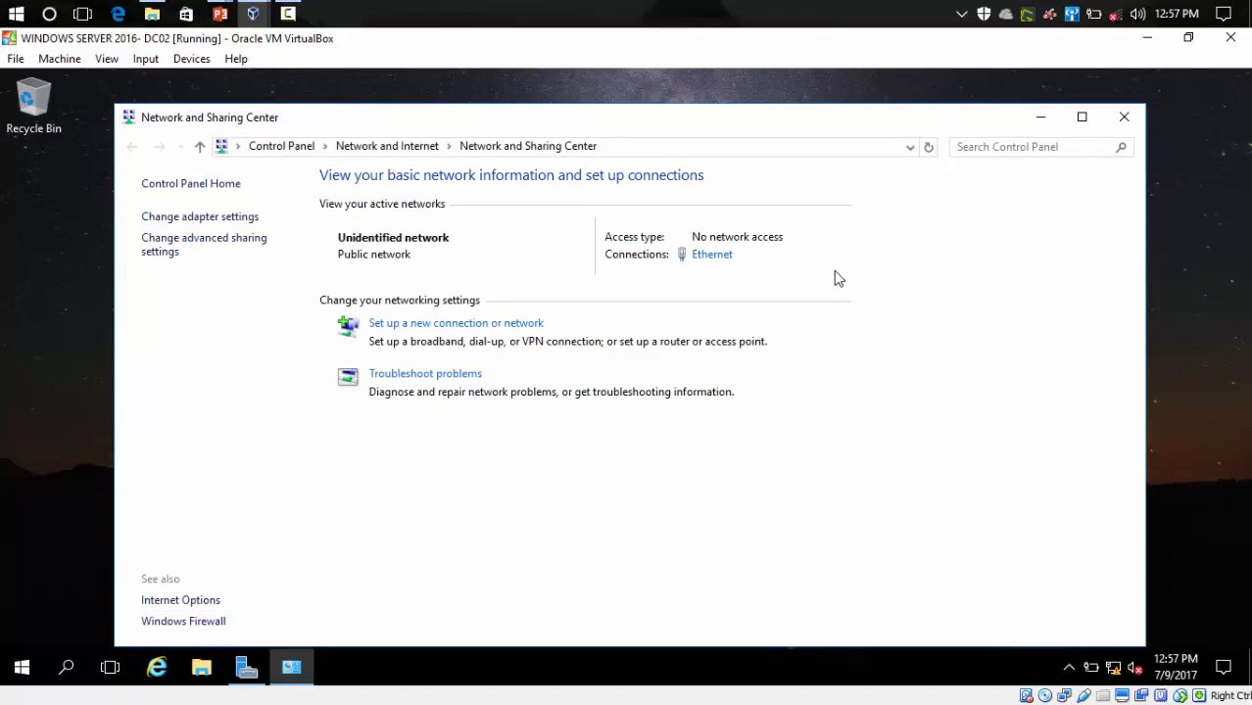
{"action": "left_click", "coordinate": [257, 10]}
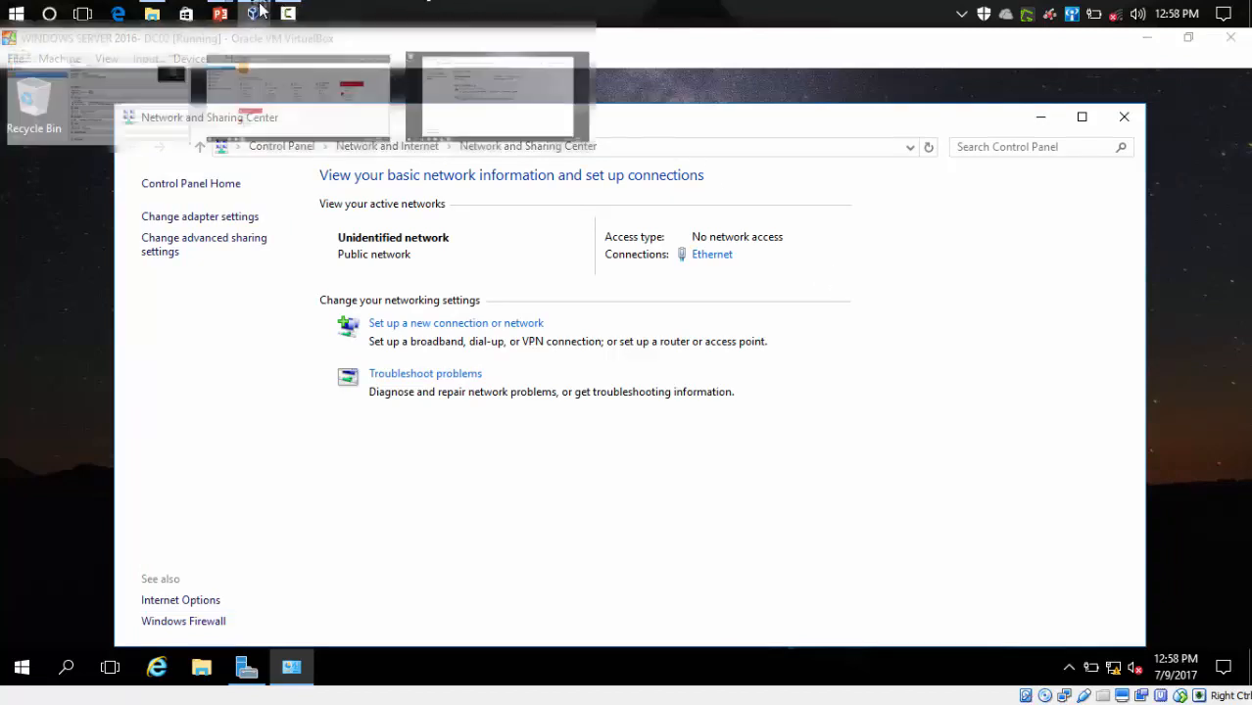
- Switch DC02's Adapter 1 from NAT to Bridged Adapter and return to the running machine
{"action": "left_click", "coordinate": [112, 133]}
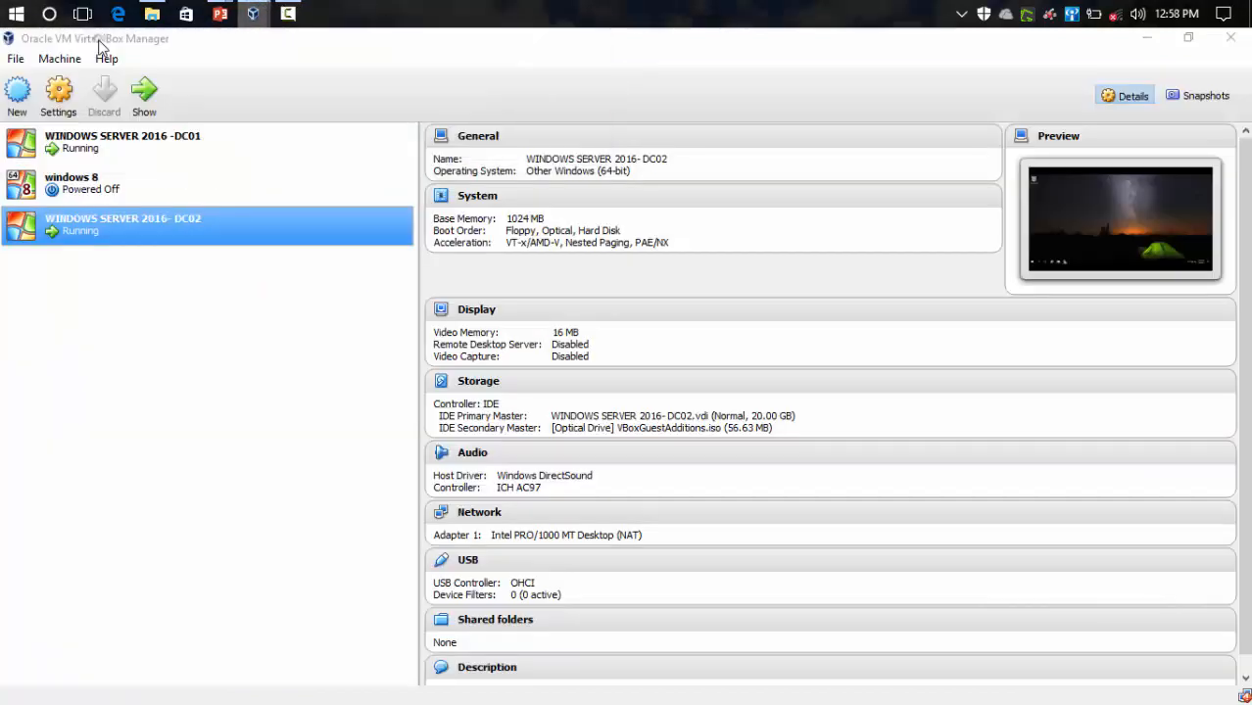
{"action": "right_click", "coordinate": [129, 225]}
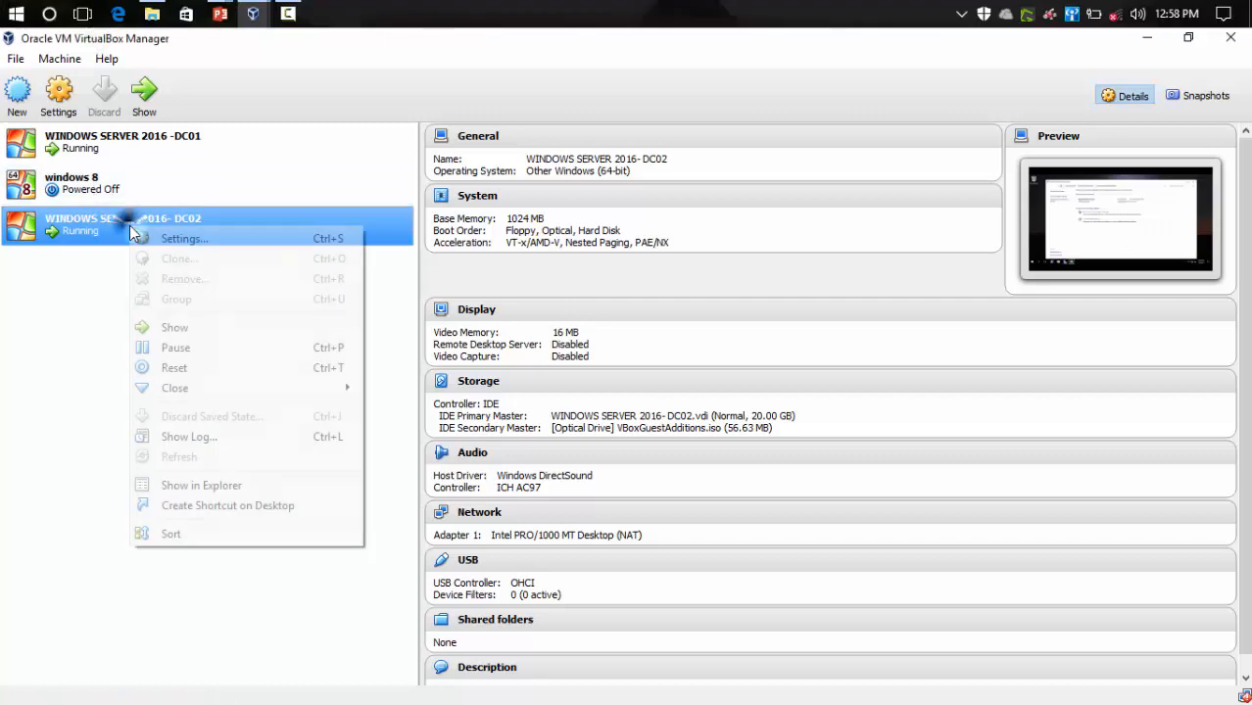
{"action": "left_click", "coordinate": [218, 241]}
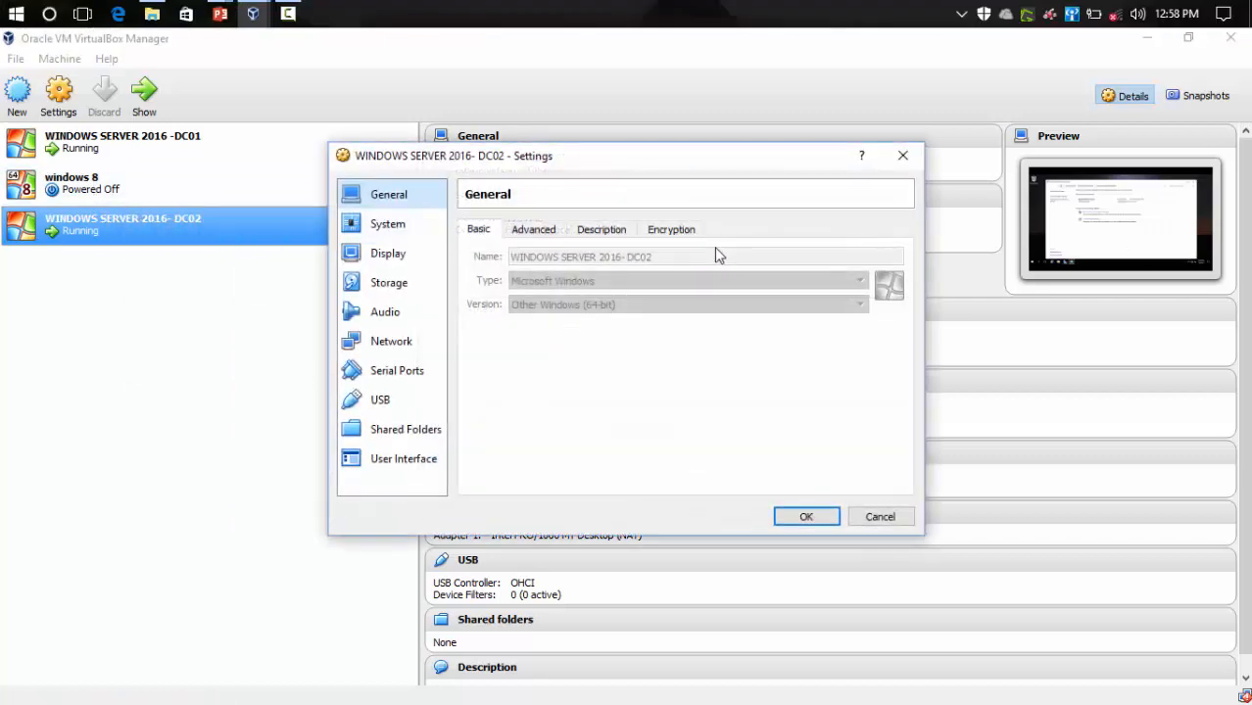
{"action": "left_click", "coordinate": [395, 352]}
{"action": "left_click", "coordinate": [643, 279]}
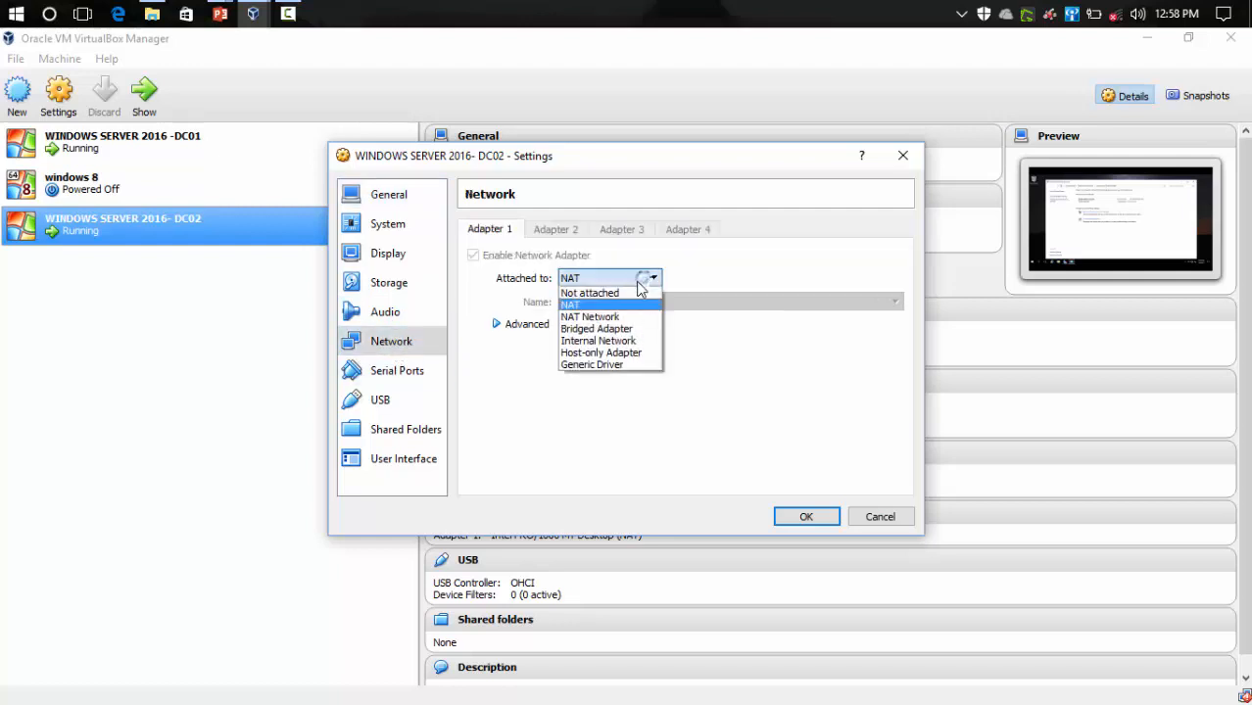
{"action": "left_click", "coordinate": [597, 328]}
{"action": "left_click", "coordinate": [808, 516]}
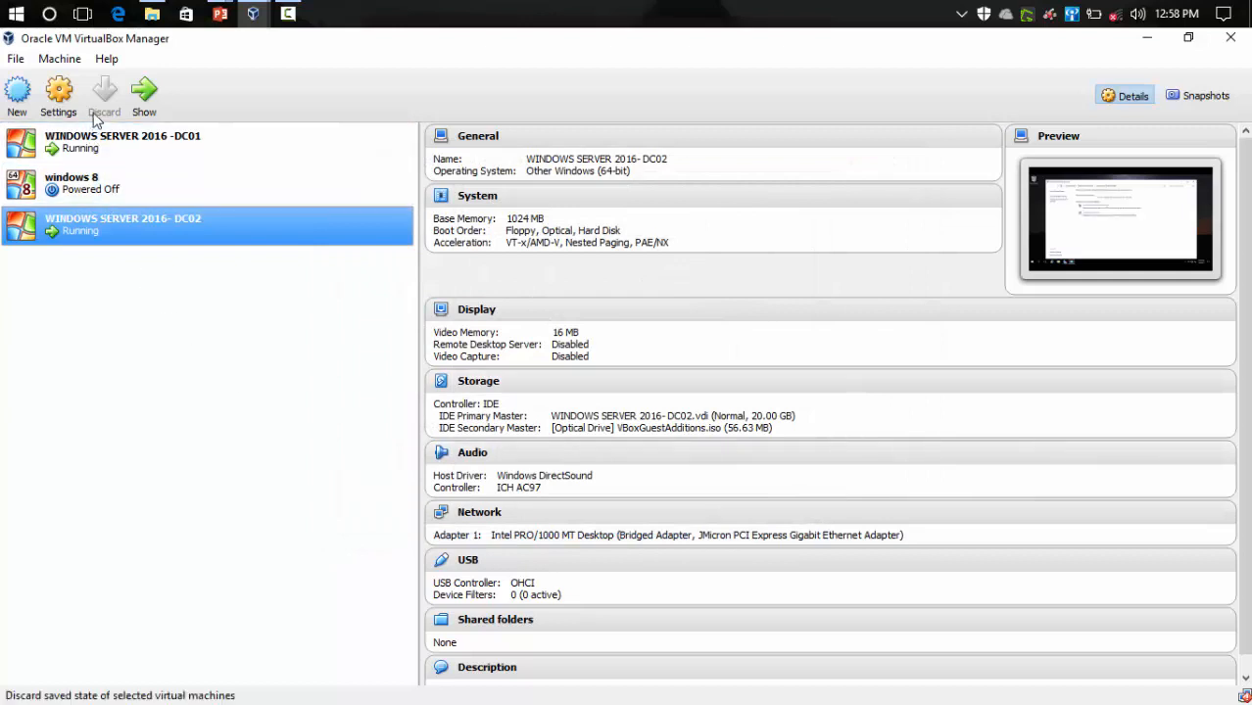
{"action": "left_click", "coordinate": [144, 96]}
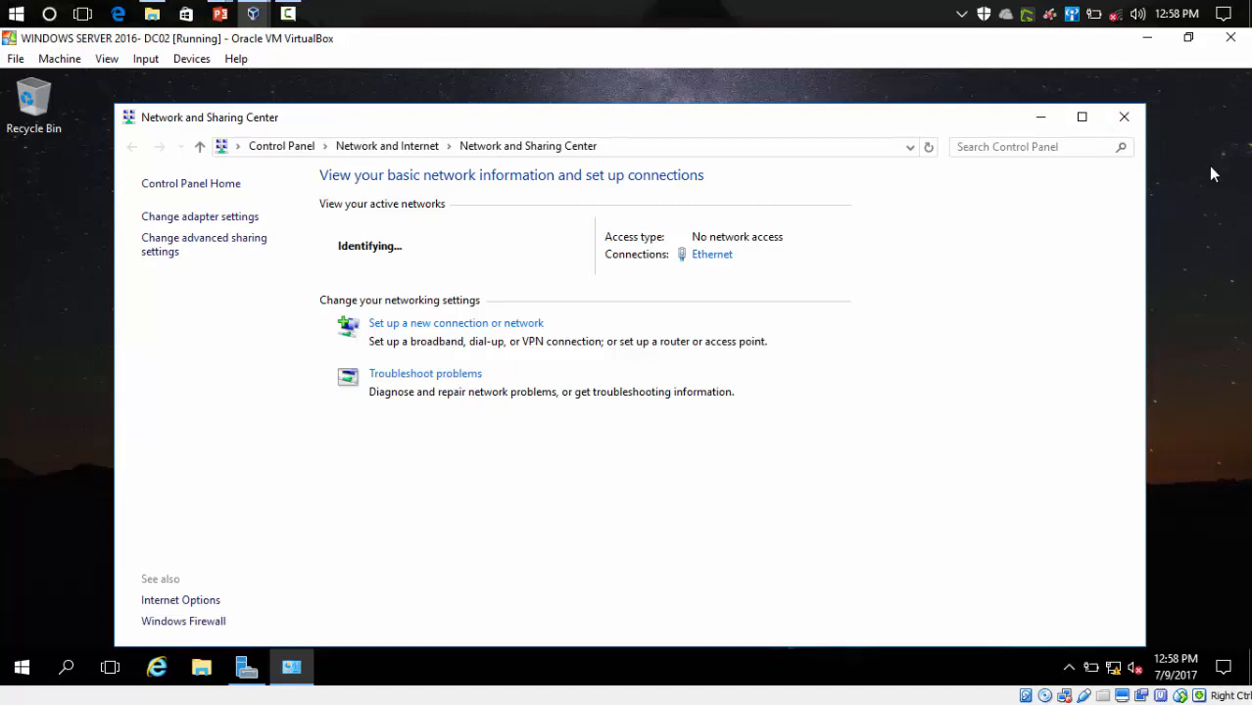
{"action": "right_click", "coordinate": [1211, 173]}
- Close the Network and Sharing Center and refresh the DC02 desktop
{"action": "left_click", "coordinate": [1131, 105]}
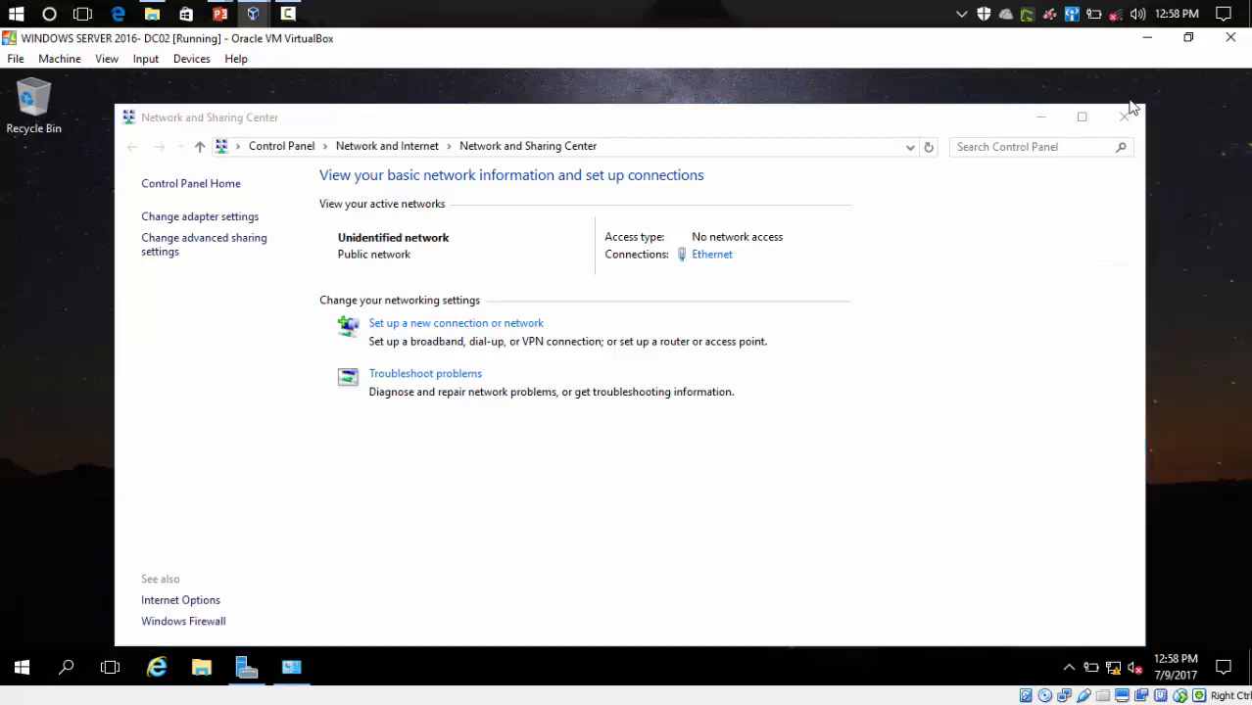
{"action": "left_click", "coordinate": [1127, 115]}
{"action": "right_click", "coordinate": [689, 242]}
{"action": "left_click", "coordinate": [773, 297]}
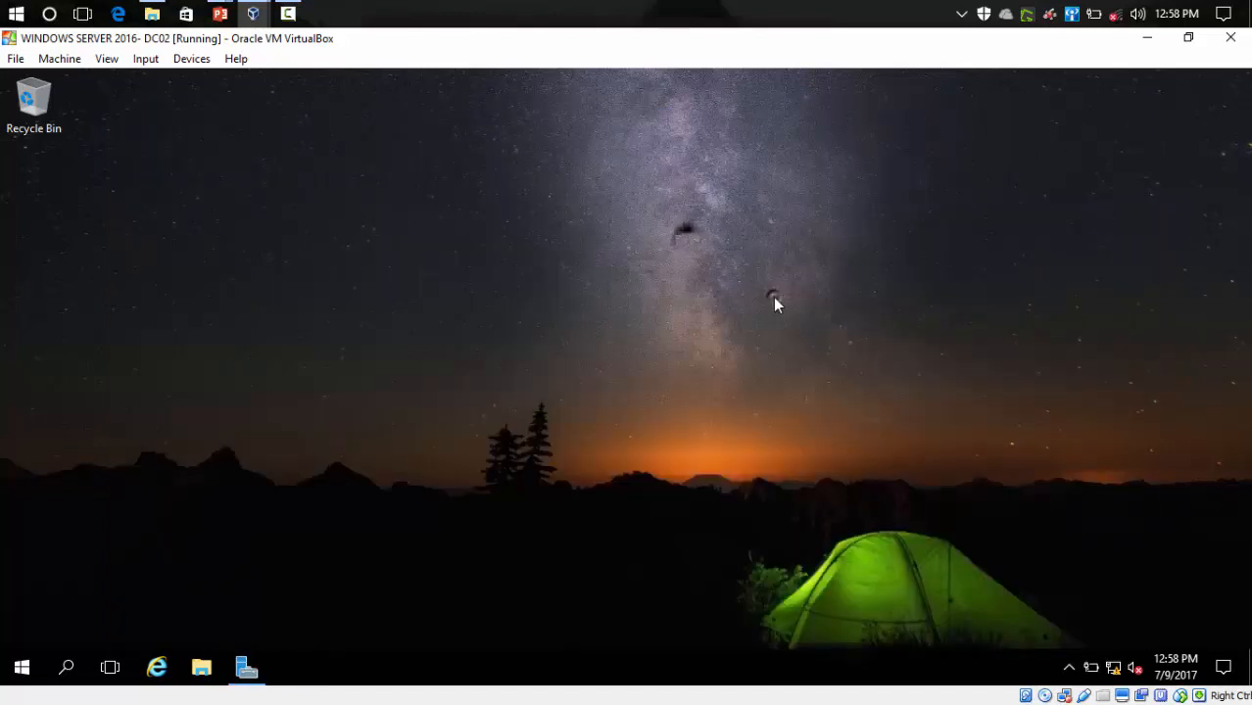
- Open This PC's Properties from File Explorer to show the System page
{"action": "left_click", "coordinate": [194, 673]}
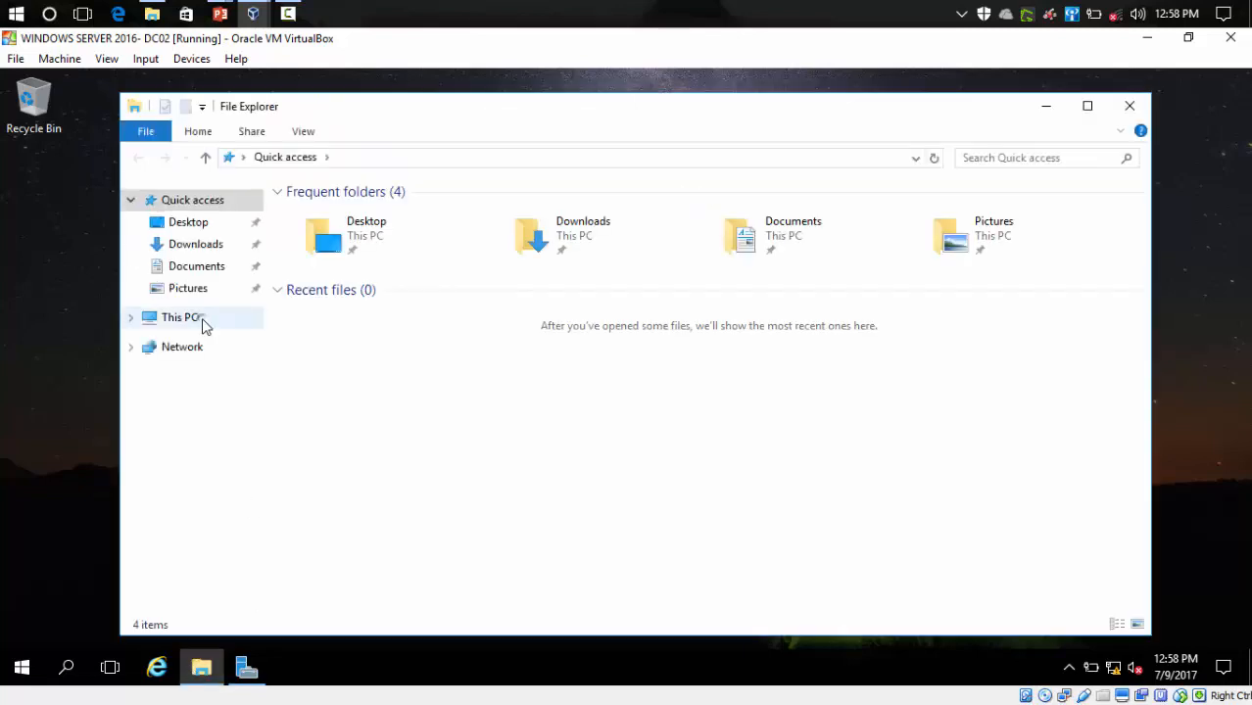
{"action": "left_click", "coordinate": [186, 318]}
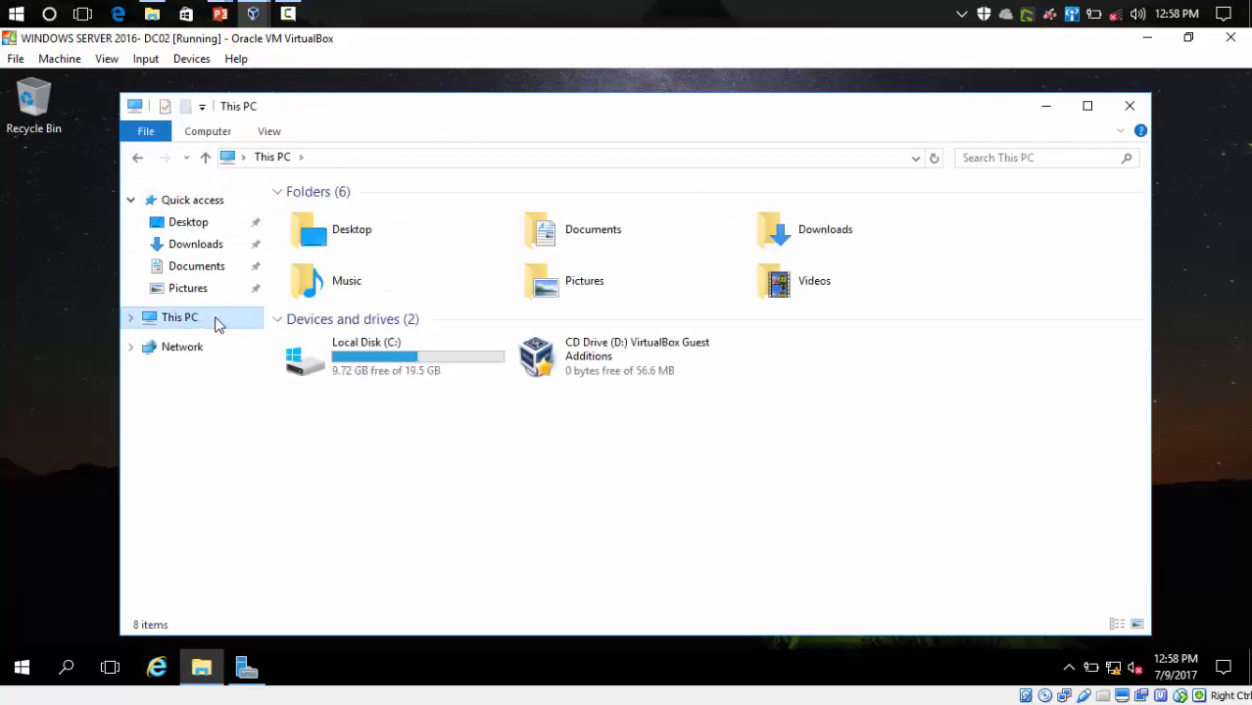
{"action": "right_click", "coordinate": [216, 320]}
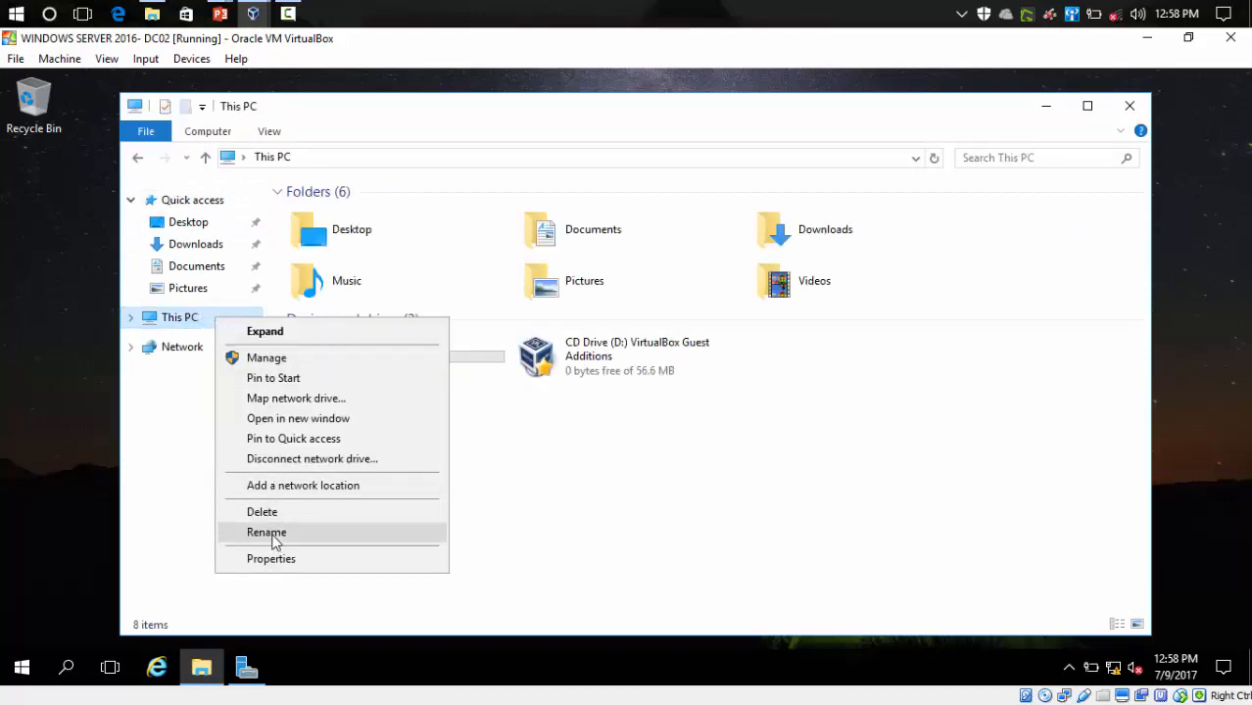
{"action": "left_click", "coordinate": [272, 563]}
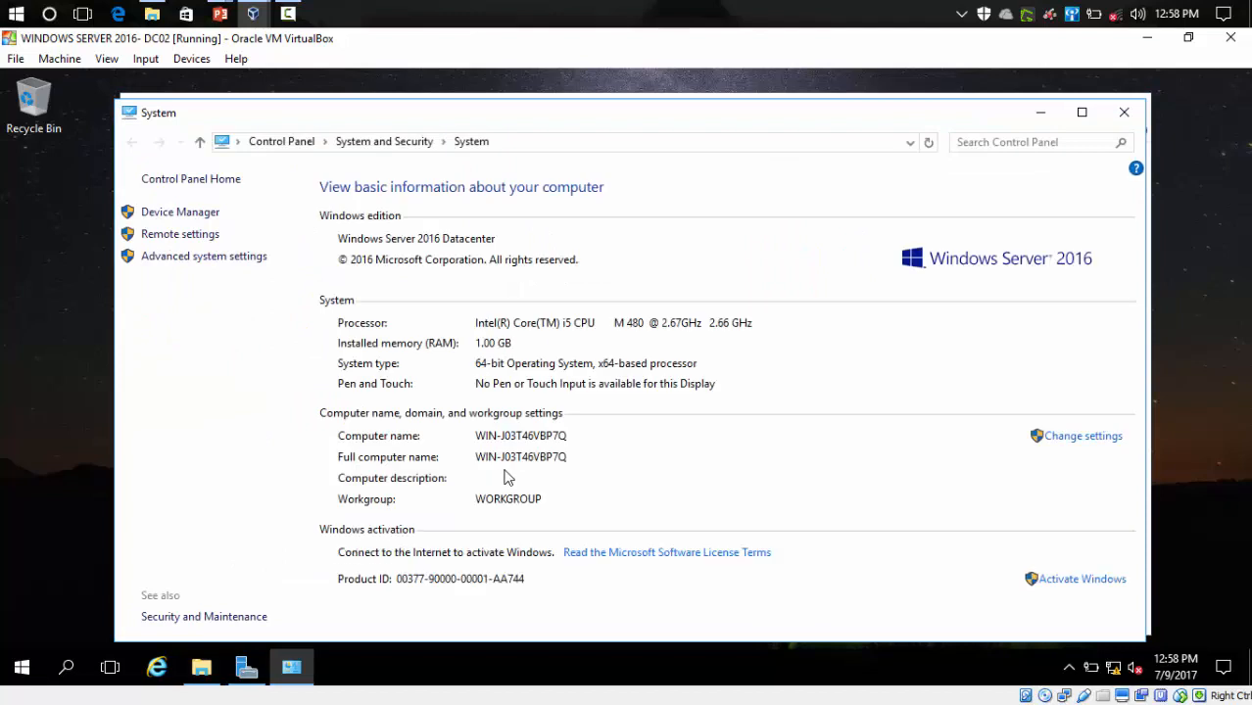
{"action": "left_click_drag", "start_coordinate": [683, 124], "coordinate": [654, 111]}
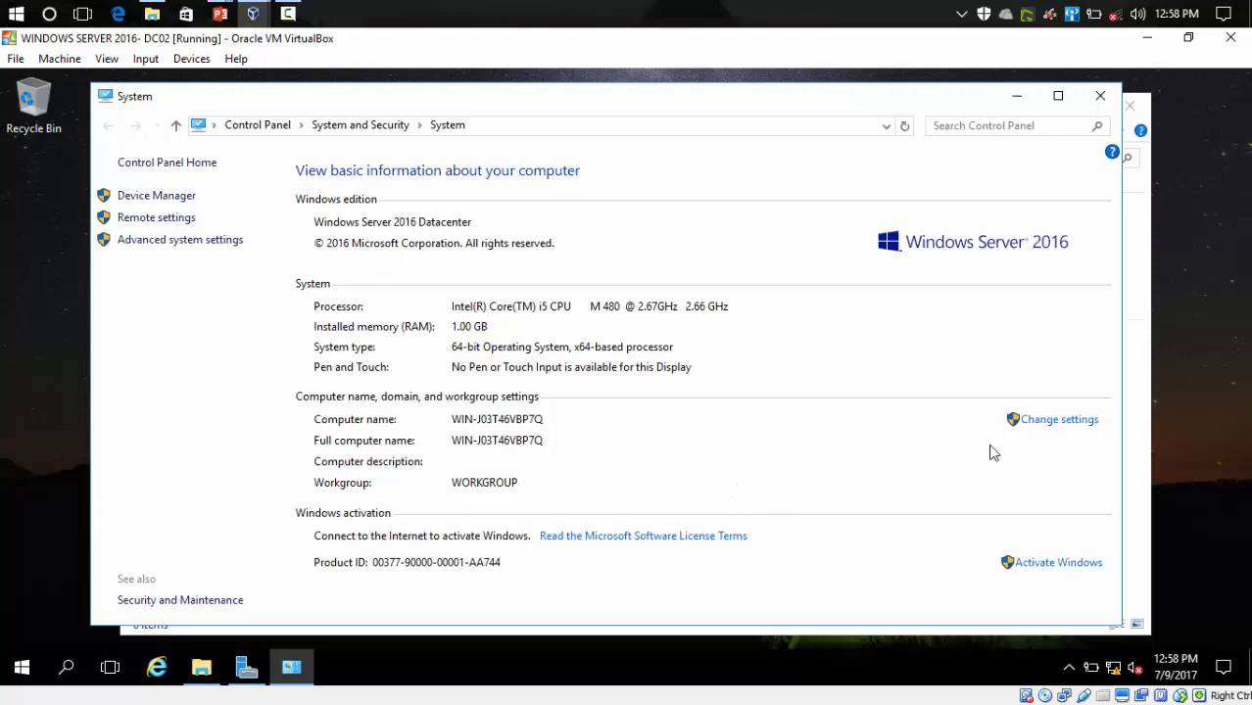
- Change the computer name to WIN-DC02 in System Properties and choose Restart Now
{"action": "left_click", "coordinate": [1055, 427]}
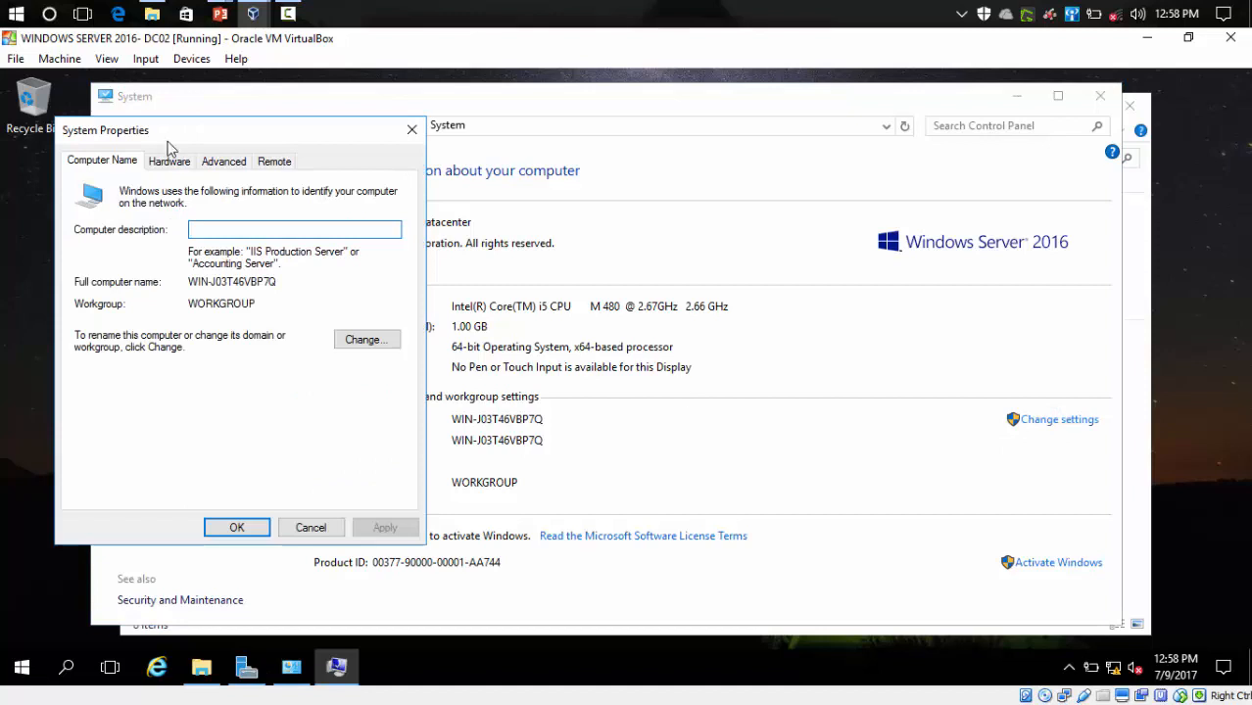
{"action": "left_click_drag", "start_coordinate": [170, 135], "coordinate": [358, 151]}
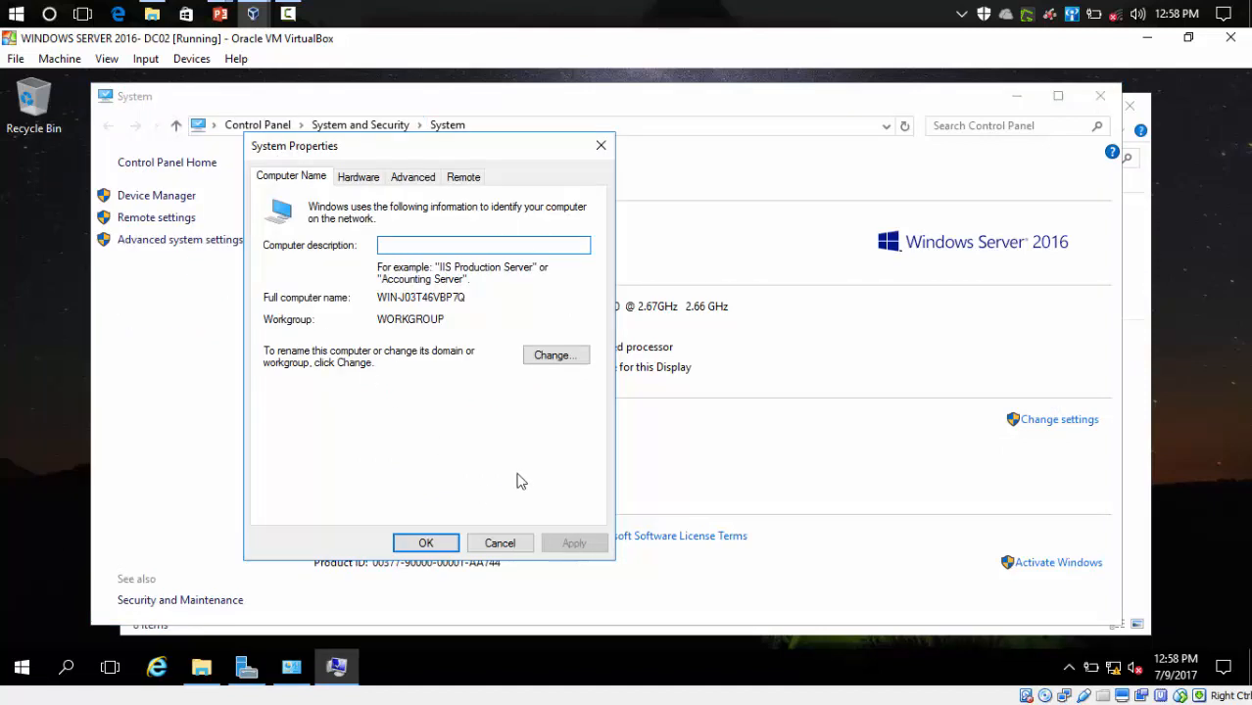
{"action": "left_click", "coordinate": [555, 356]}
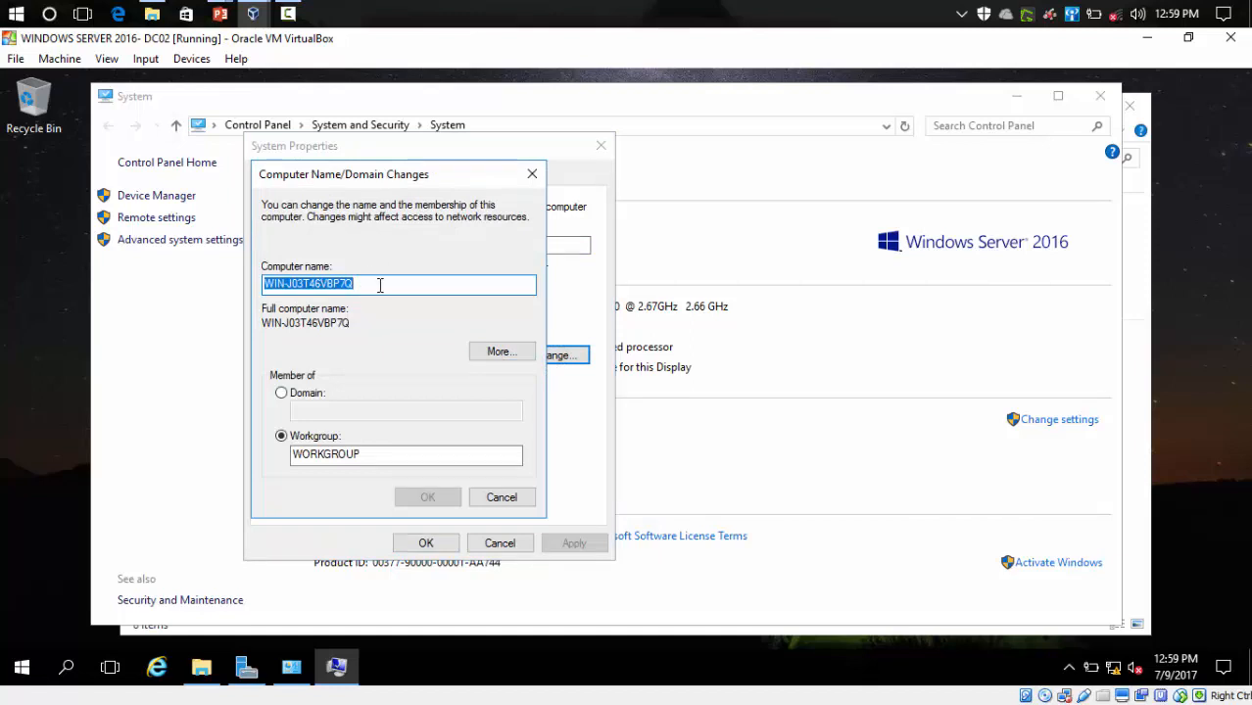
{"action": "key", "text": "Caps_Lock"}
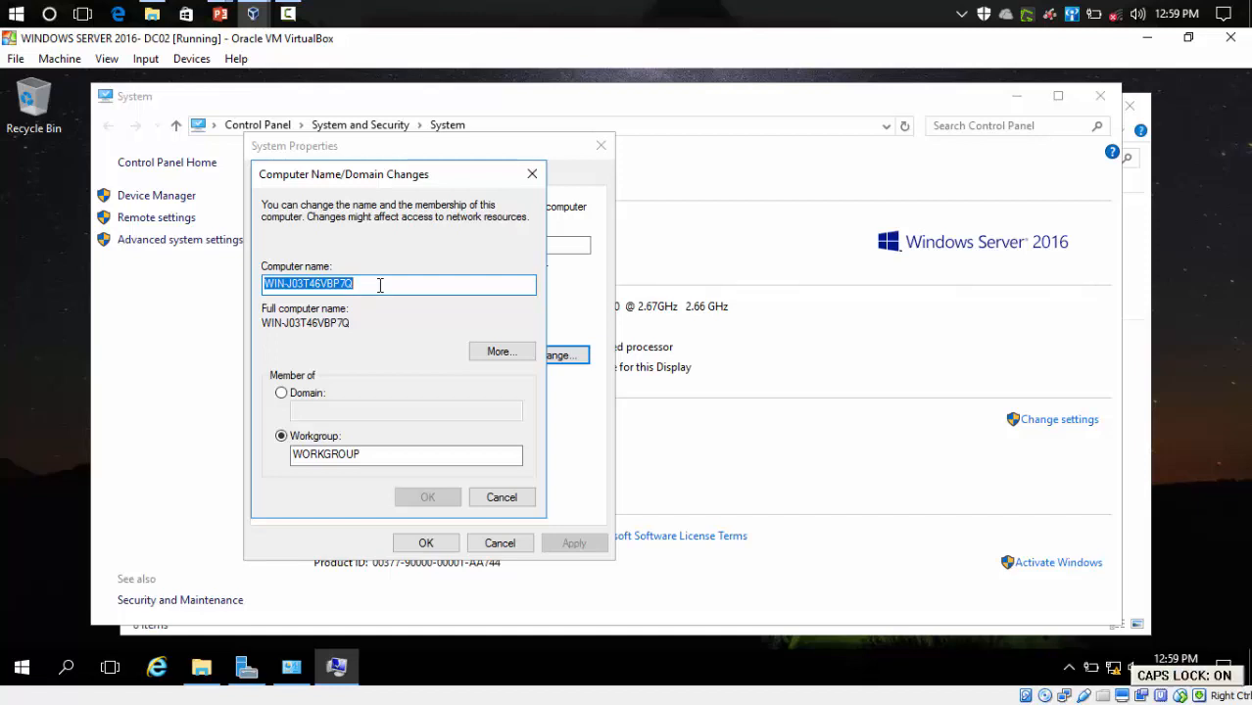
{"action": "type", "text": "W"}
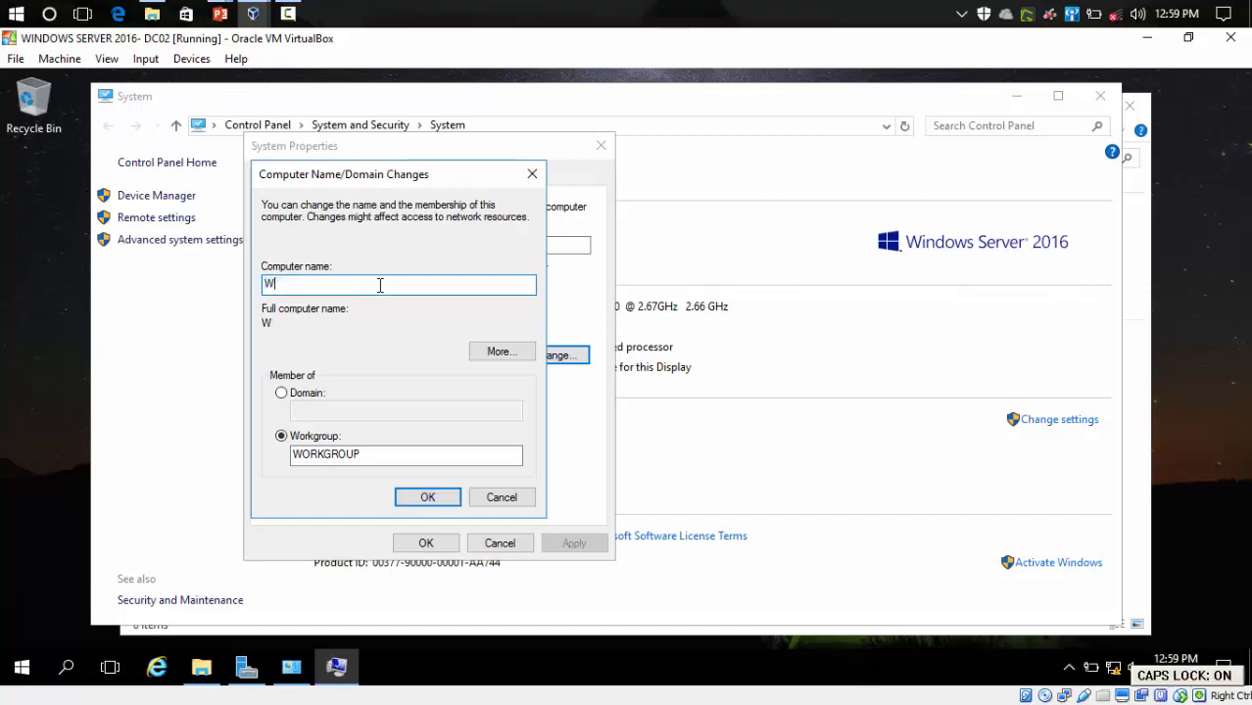
{"action": "type", "text": "IN"}
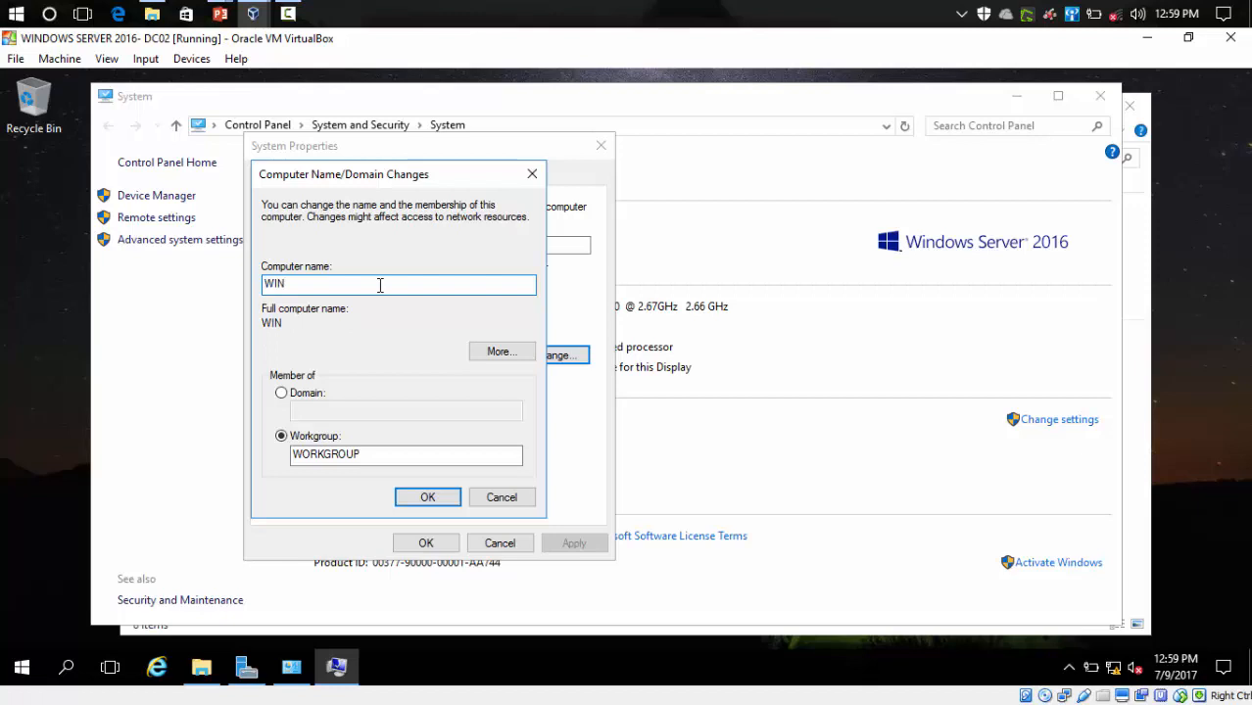
{"action": "type", "text": "-DC02"}
{"action": "left_click", "coordinate": [433, 503]}
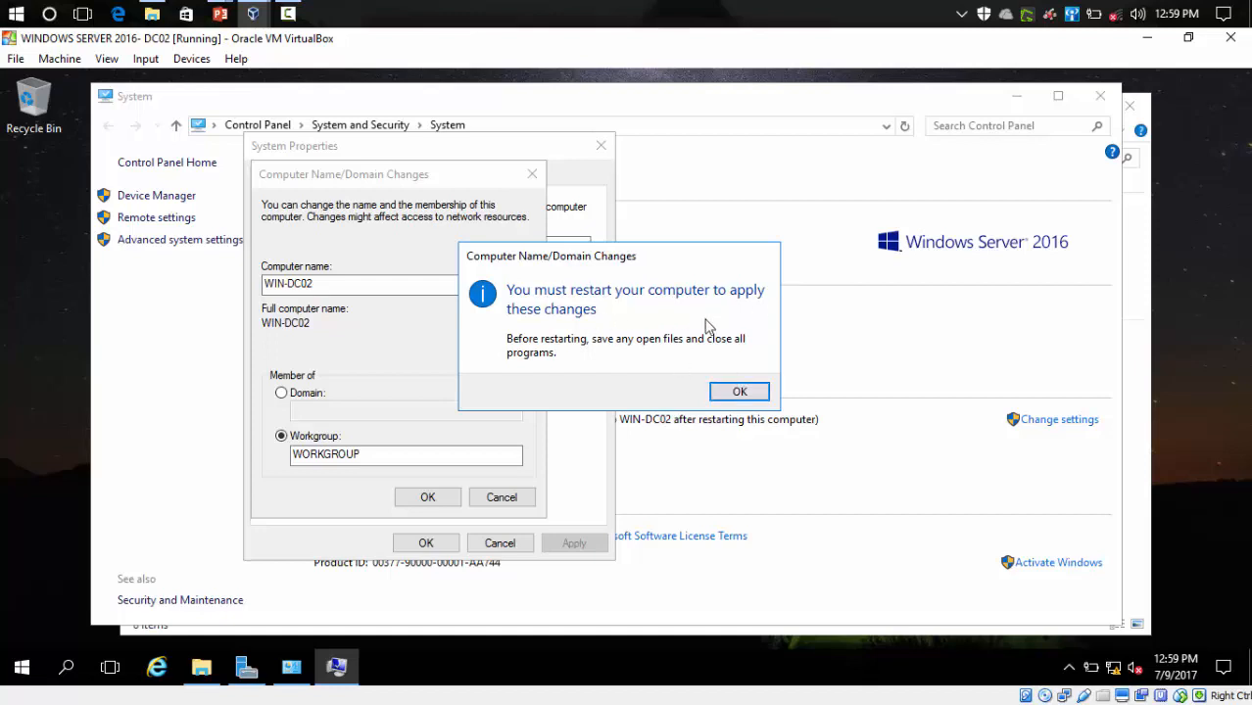
{"action": "left_click", "coordinate": [735, 393]}
{"action": "left_click", "coordinate": [425, 544]}
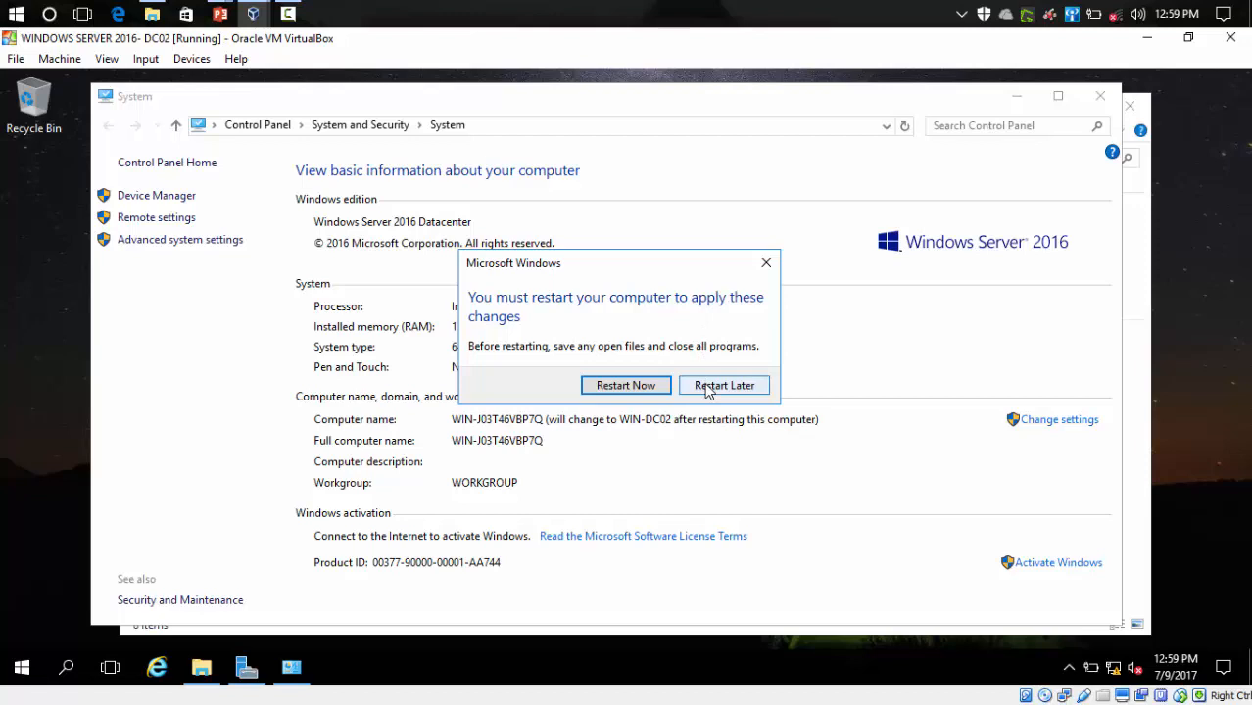
{"action": "left_click", "coordinate": [643, 385]}
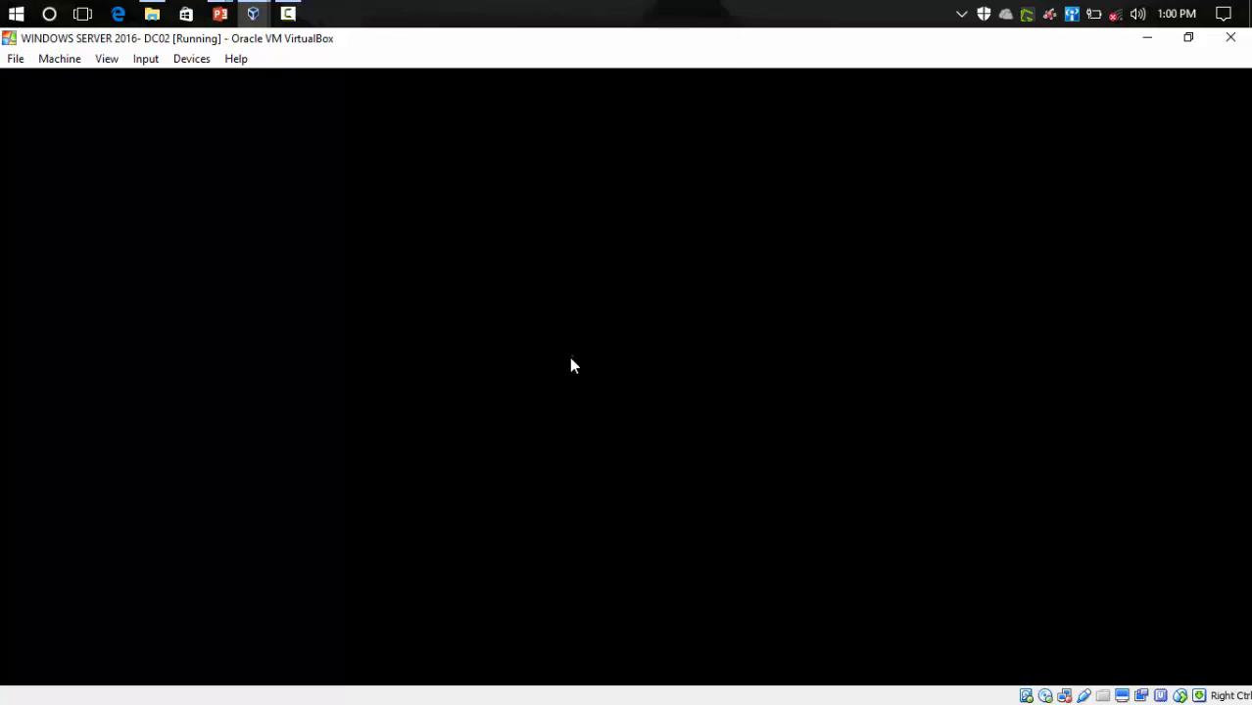
- Bring up the DC01 VM and launch Active Directory Users and Computers from Server Manager's Tools
{"action": "mouse_move", "coordinate": [256, 14]}
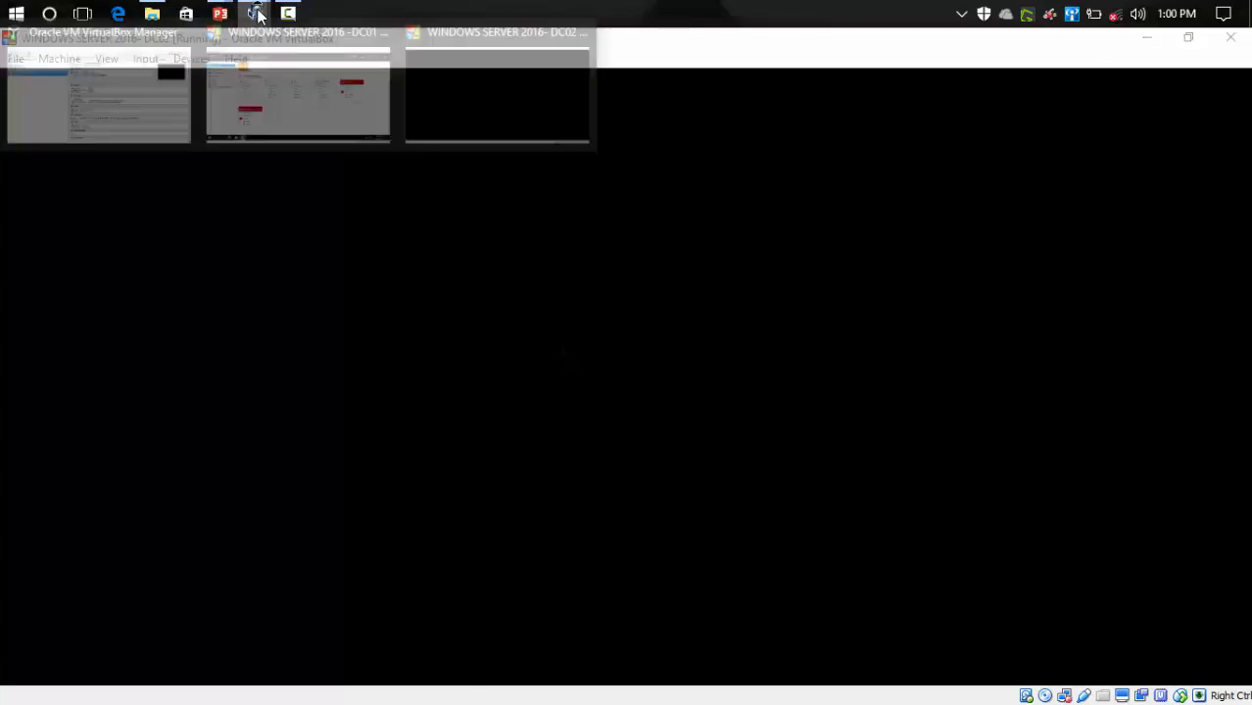
{"action": "mouse_move", "coordinate": [260, 78]}
{"action": "left_click", "coordinate": [260, 78]}
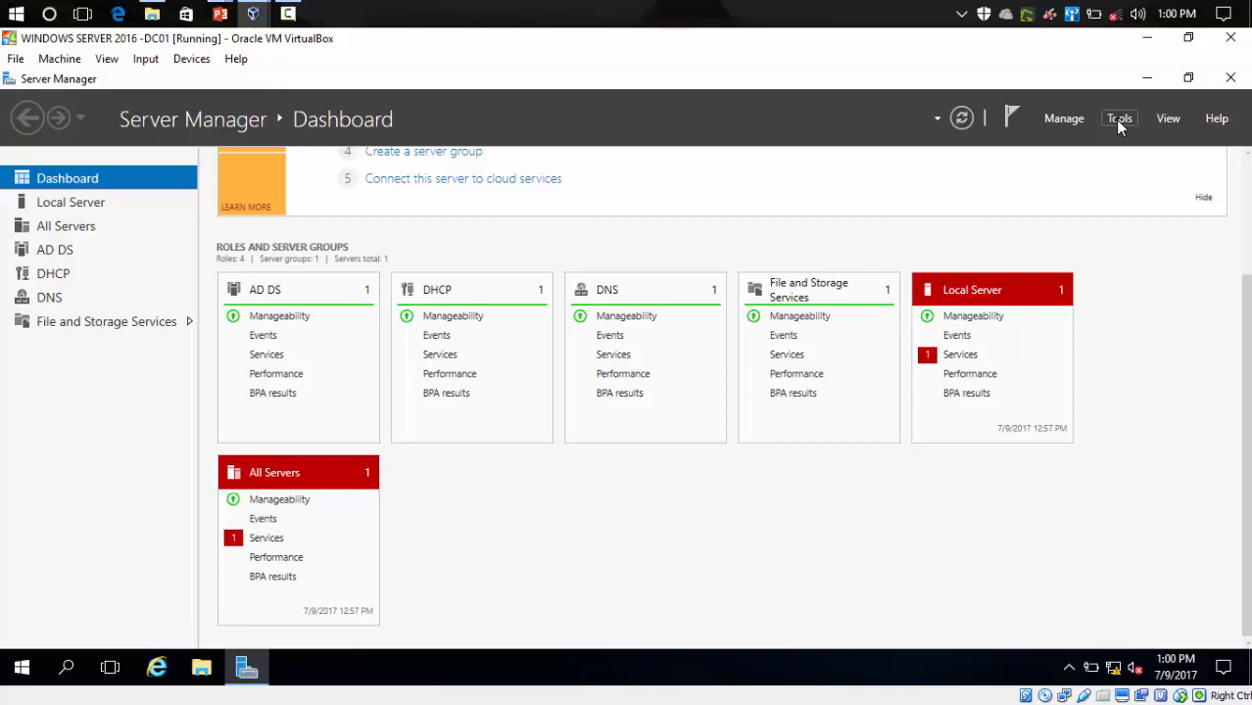
{"action": "left_click", "coordinate": [1120, 122]}
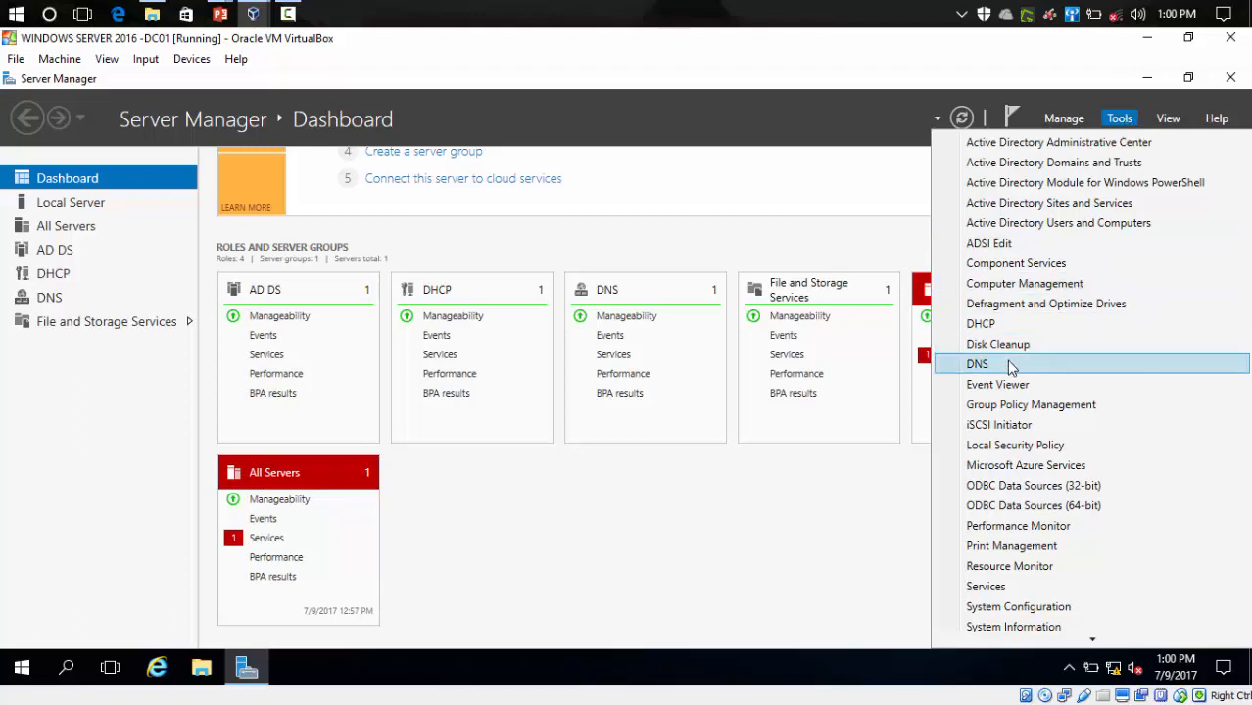
{"action": "left_click", "coordinate": [1015, 225]}
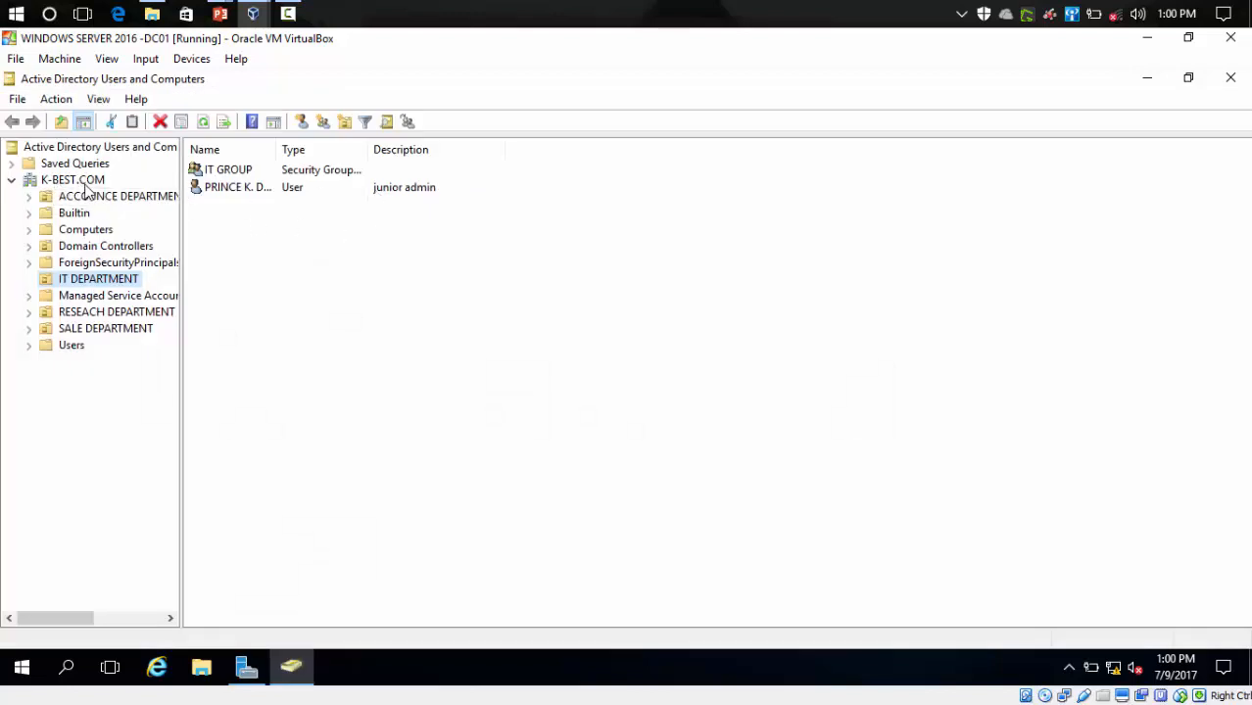
- Browse Domain Controllers (WIN-DC01), then the IT, RESEACH, SALE and ACCOUNCE DEPARTMENT units in K-BEST.COM
{"action": "left_click", "coordinate": [93, 251]}
{"action": "left_click", "coordinate": [246, 176]}
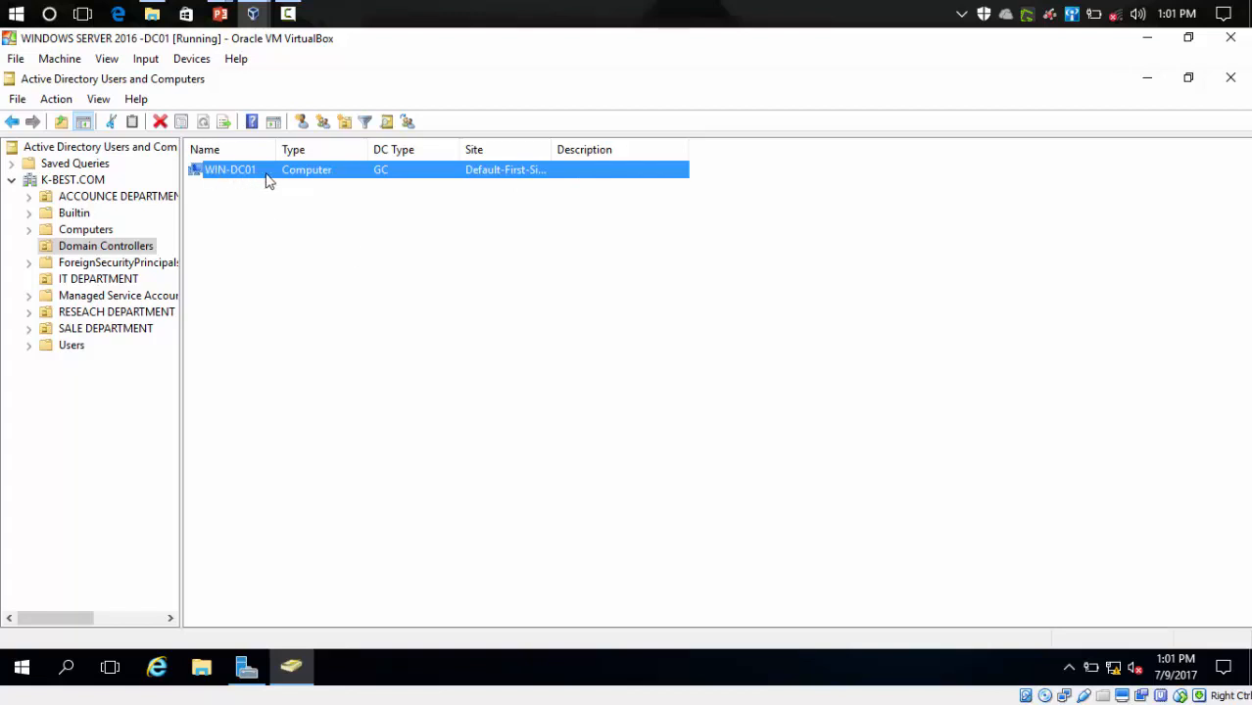
{"action": "left_click", "coordinate": [81, 182]}
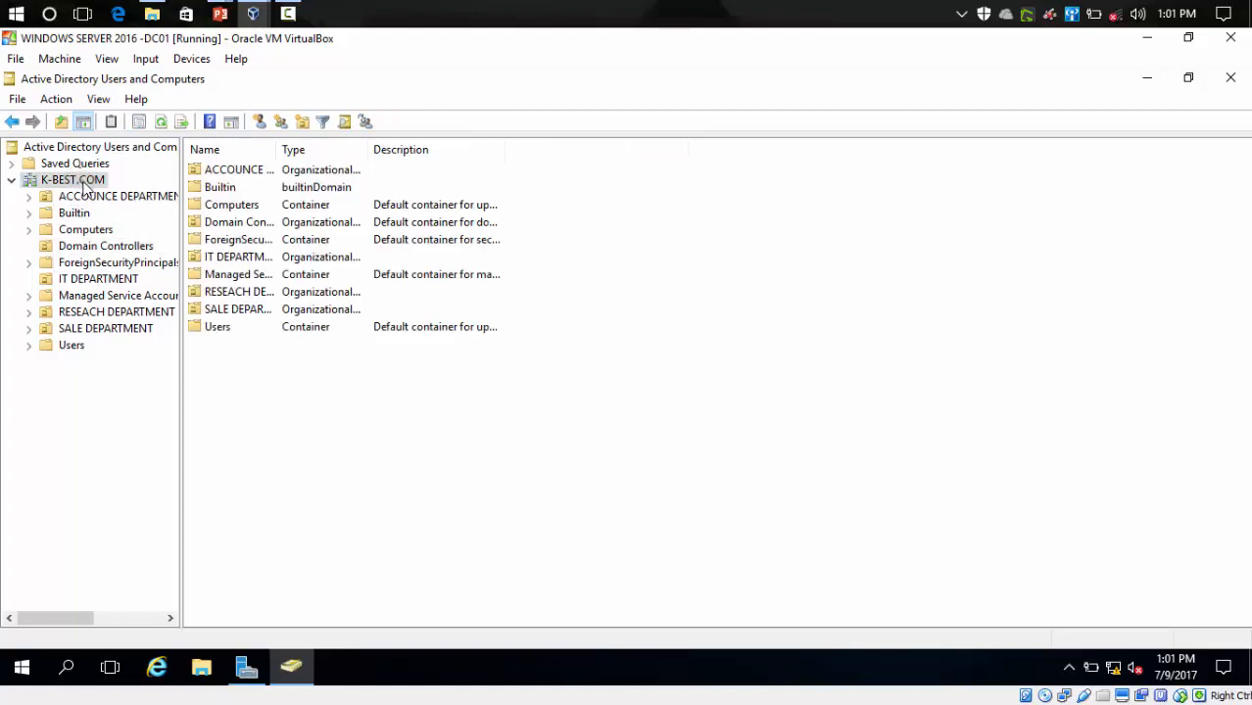
{"action": "left_click", "coordinate": [80, 280]}
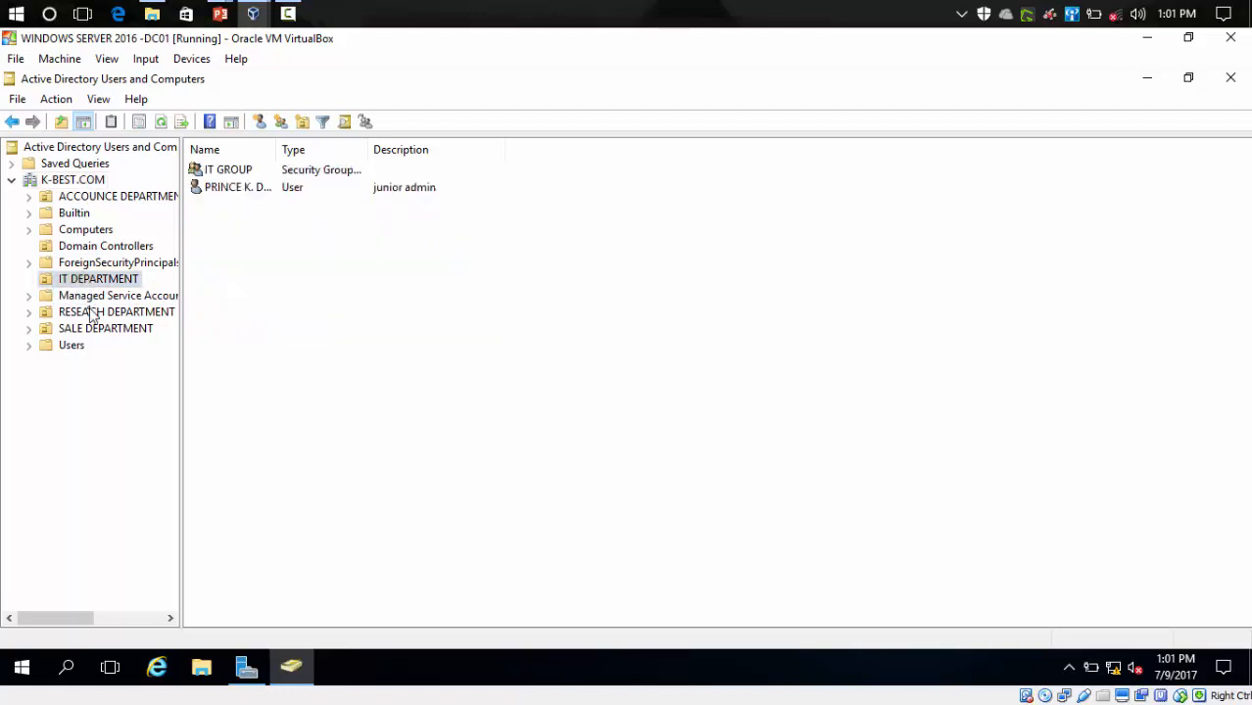
{"action": "left_click", "coordinate": [90, 312]}
{"action": "left_click", "coordinate": [96, 331]}
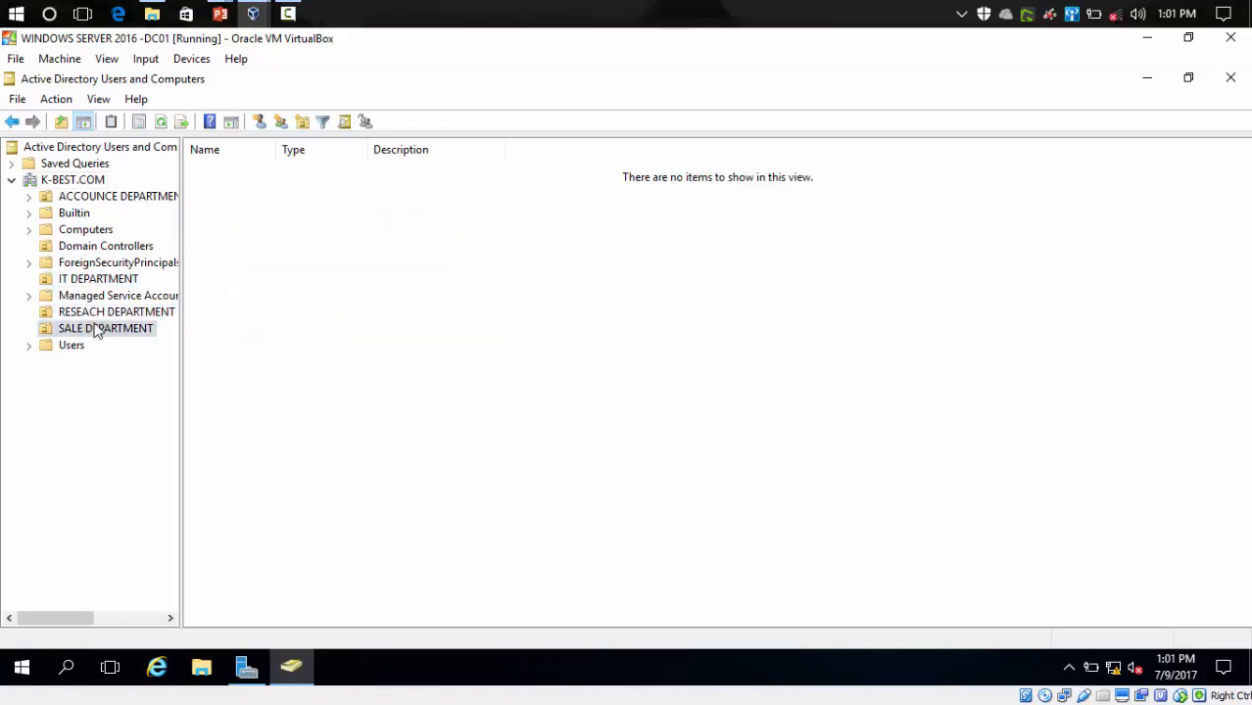
{"action": "left_click", "coordinate": [110, 201]}
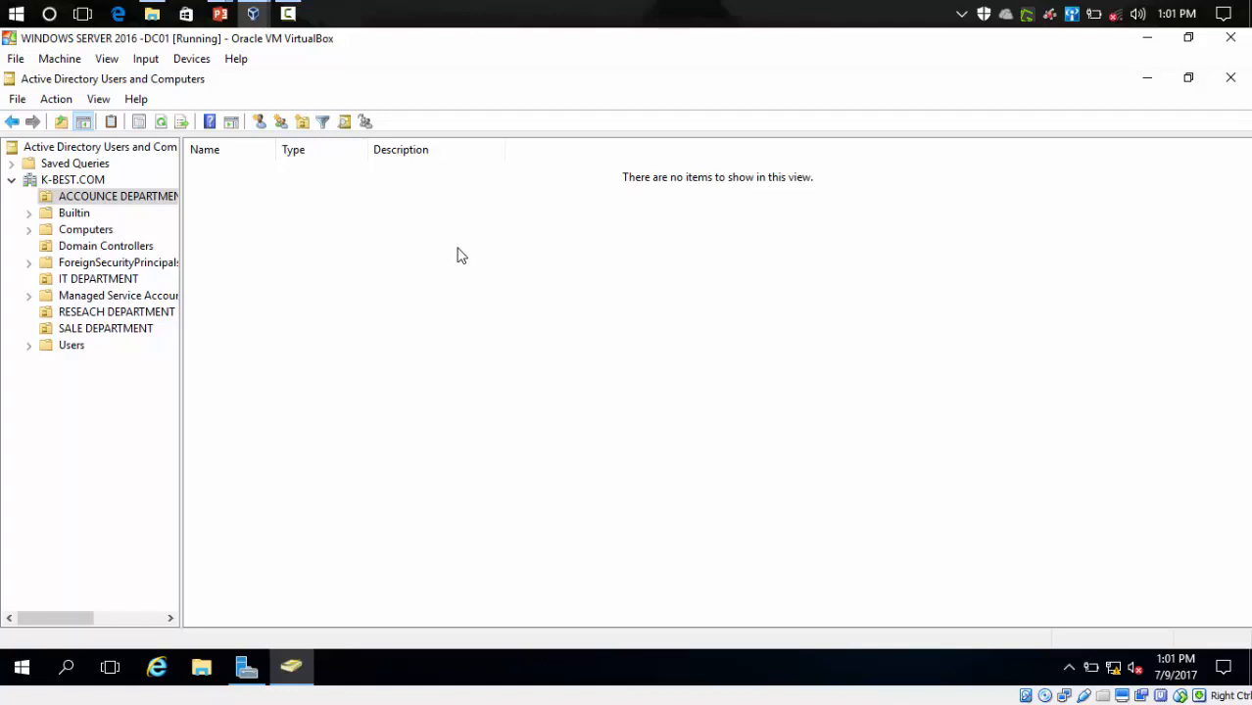
{"action": "left_click", "coordinate": [257, 14]}
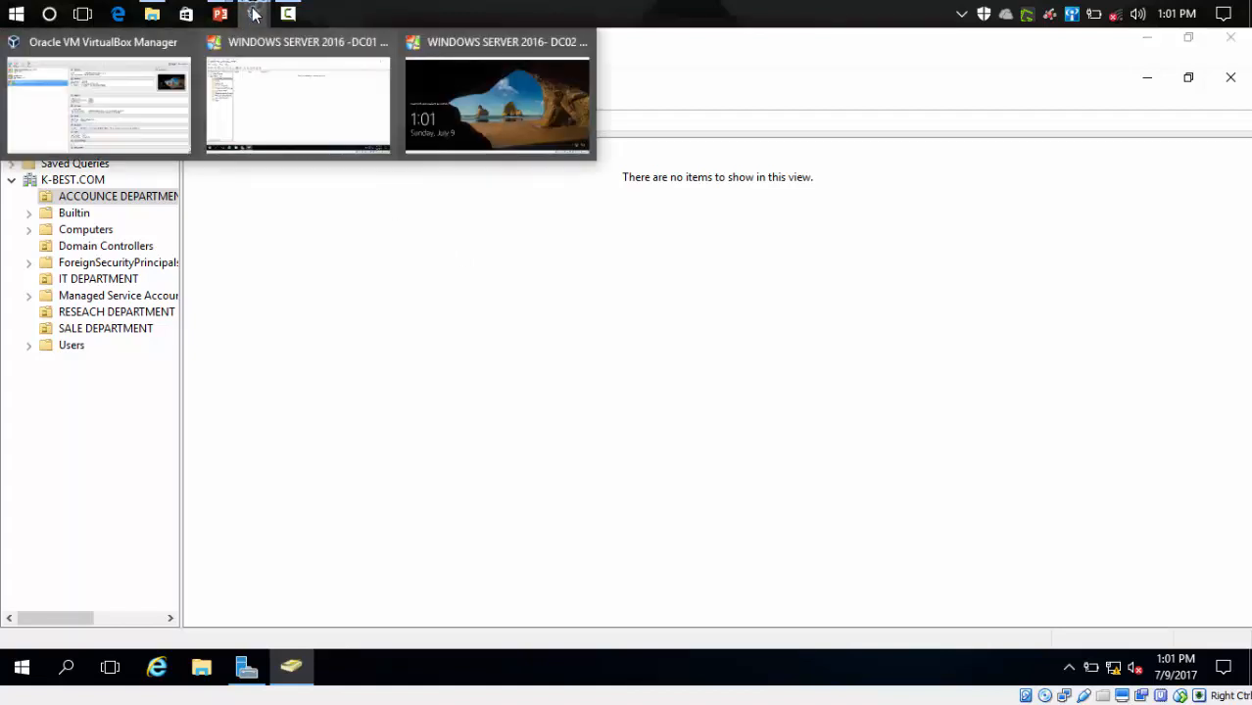
- Send Ctrl-Alt-Del to the DC02 guest and sign in as Administrator with the account password
{"action": "left_click", "coordinate": [408, 76]}
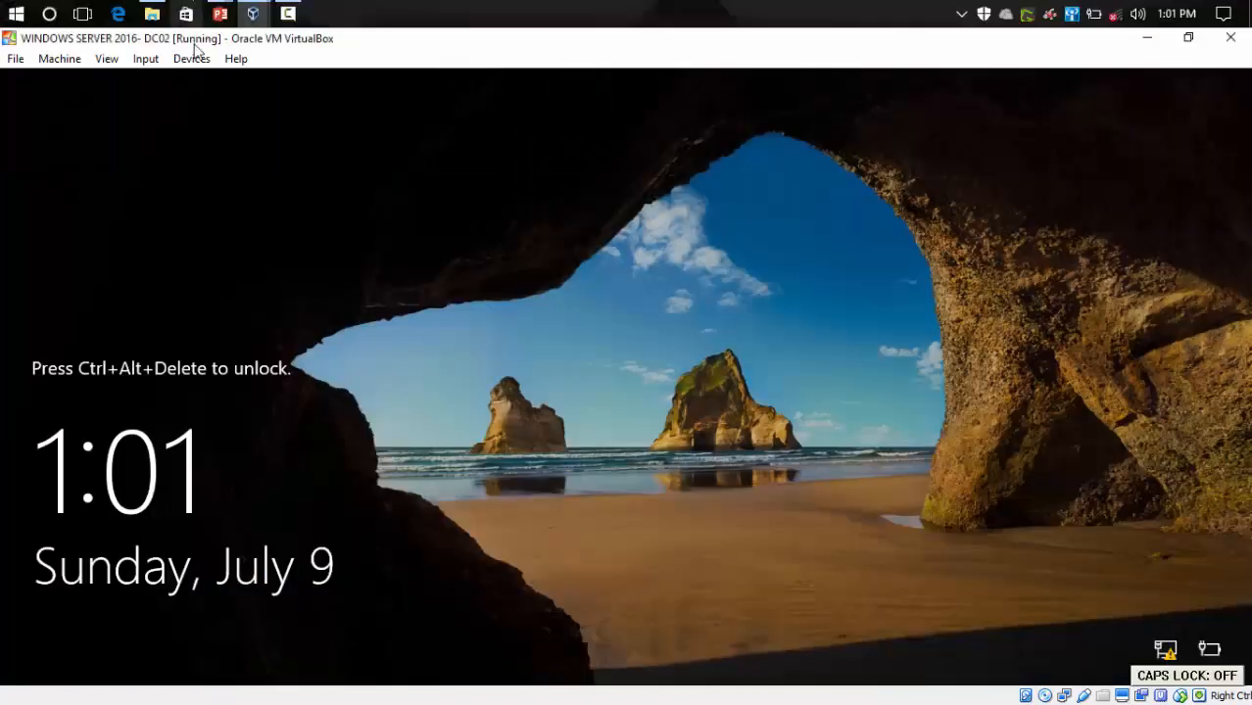
{"action": "left_click", "coordinate": [146, 59]}
{"action": "mouse_move", "coordinate": [196, 81]}
{"action": "left_click", "coordinate": [322, 112]}
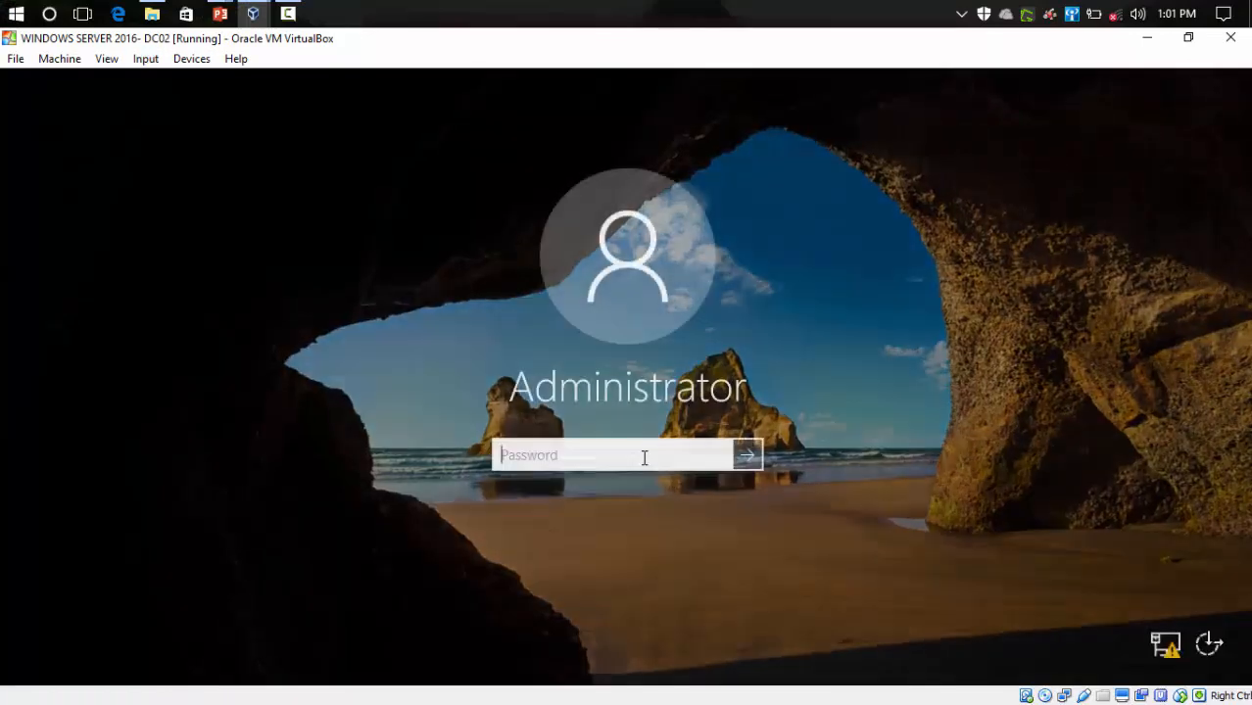
{"action": "type", "text": "•••"}
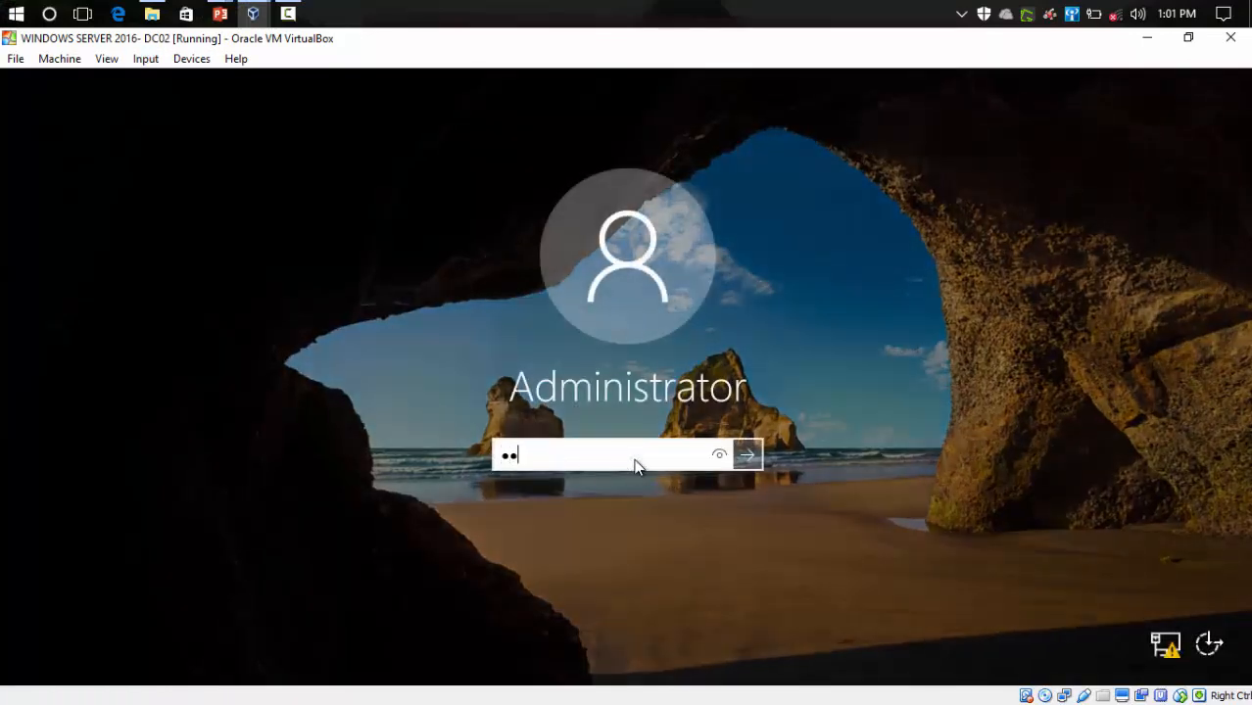
{"action": "type", "text": "•••••"}
{"action": "key", "text": "Return"}
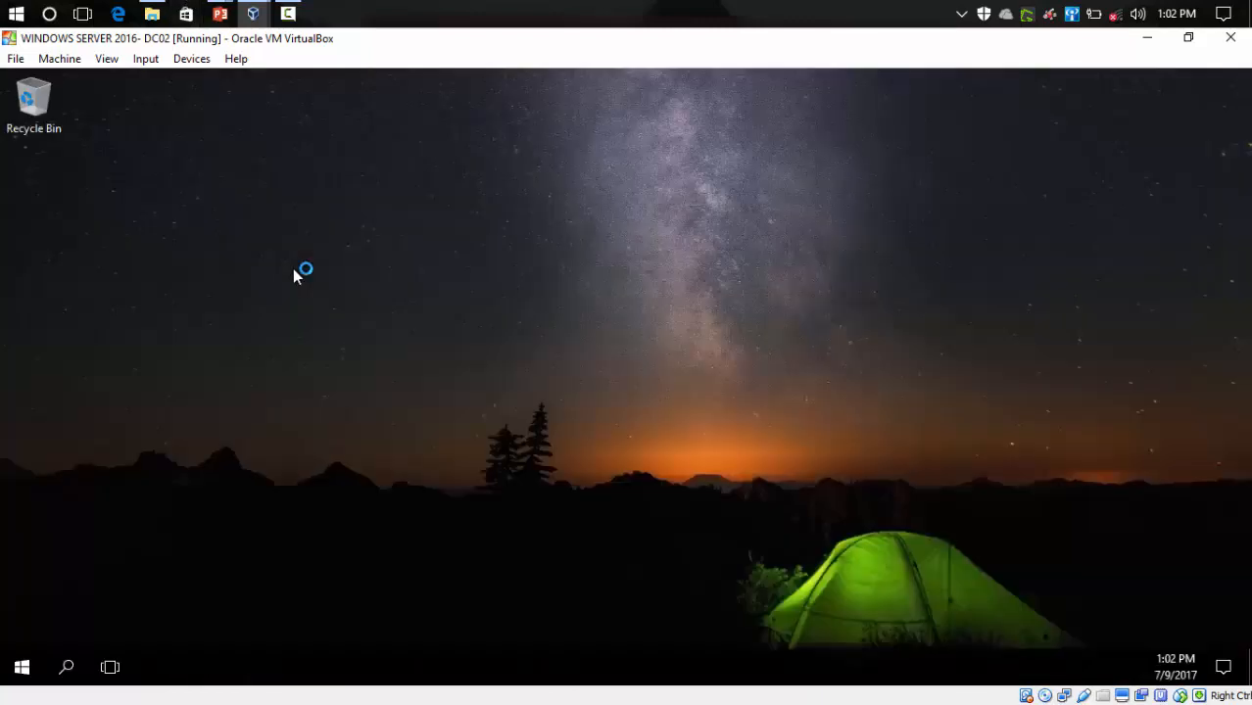
- Refresh the DC02 desktop four times, then launch Command Prompt (Admin) from the Win+X menu
{"action": "right_click", "coordinate": [302, 255]}
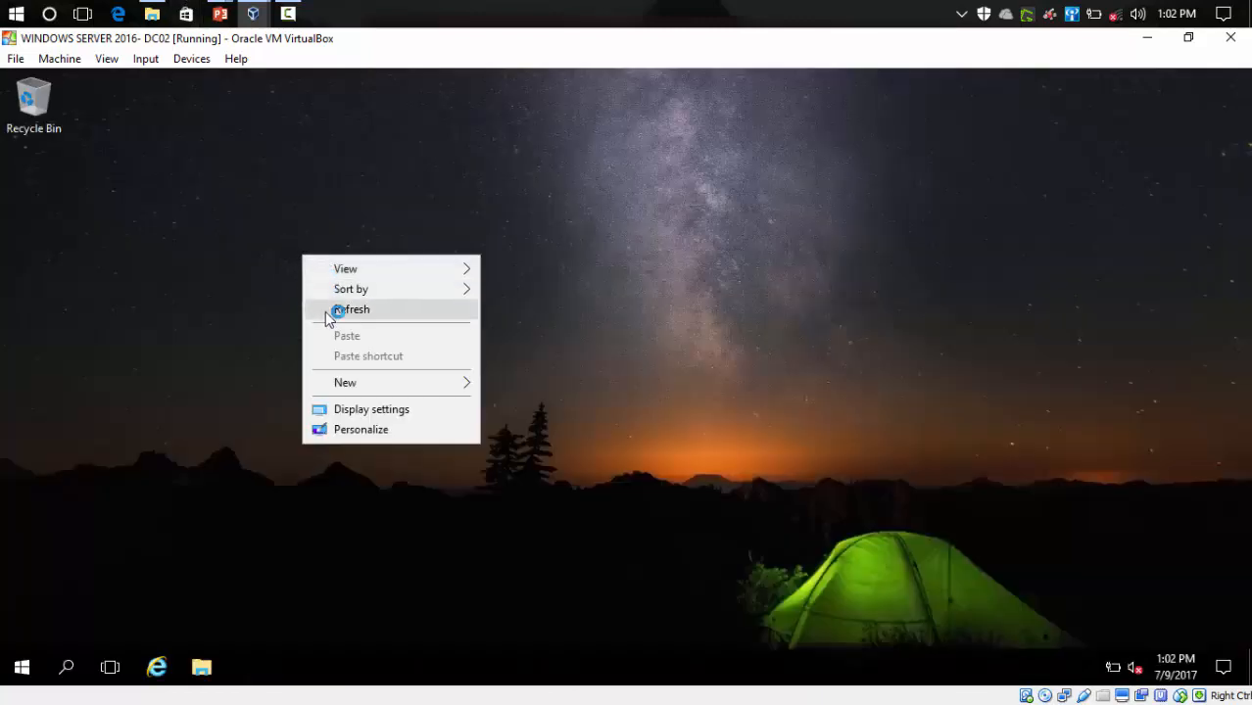
{"action": "left_click", "coordinate": [327, 308]}
{"action": "right_click", "coordinate": [324, 235]}
{"action": "left_click", "coordinate": [335, 285]}
{"action": "right_click", "coordinate": [308, 178]}
{"action": "left_click", "coordinate": [318, 231]}
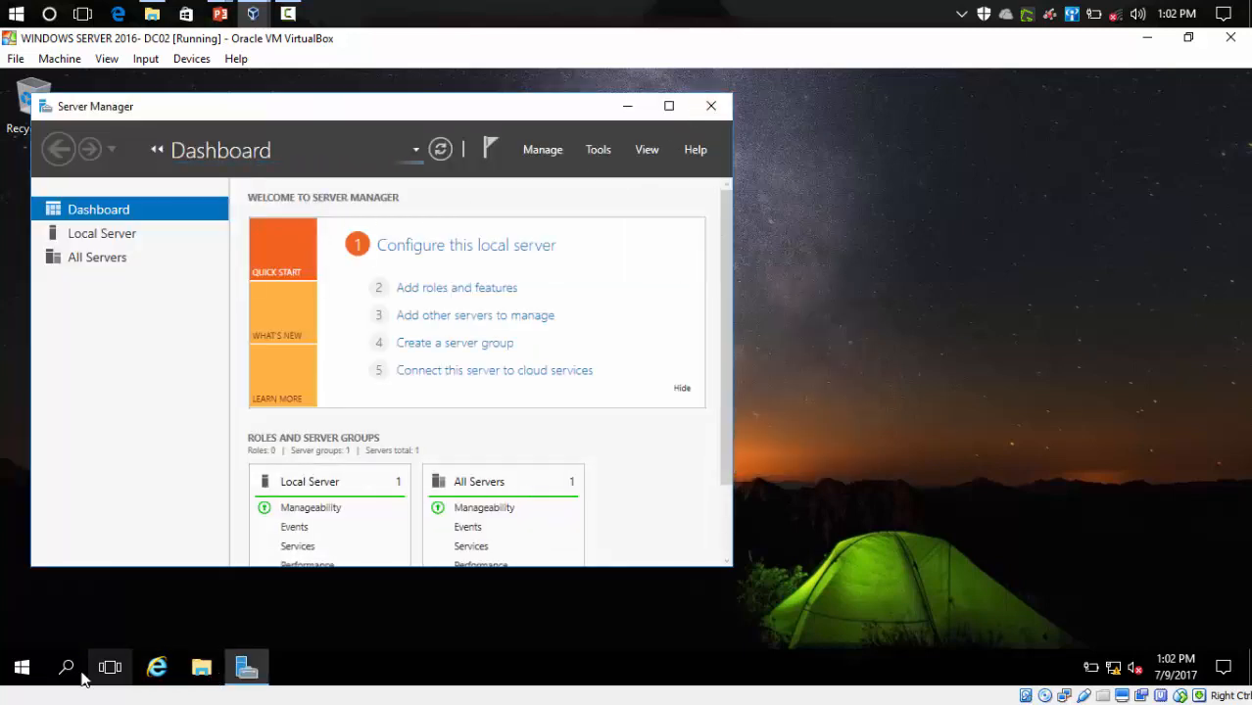
{"action": "right_click", "coordinate": [826, 455]}
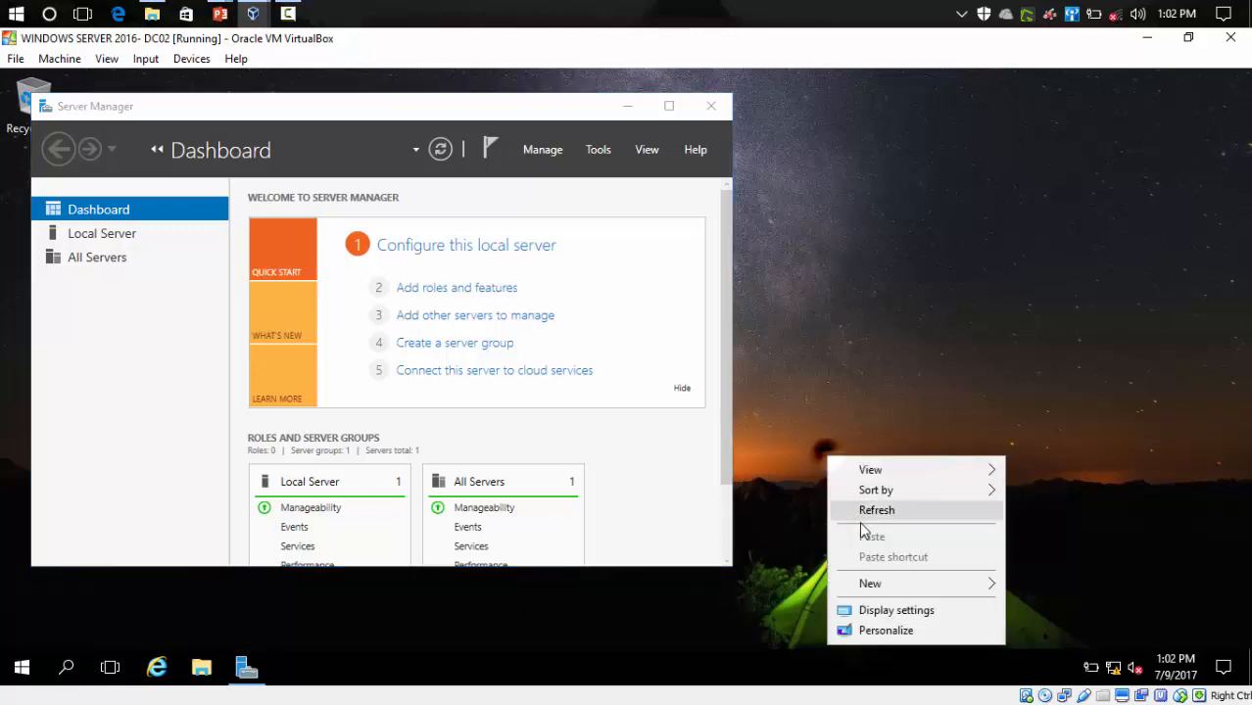
{"action": "left_click", "coordinate": [863, 516]}
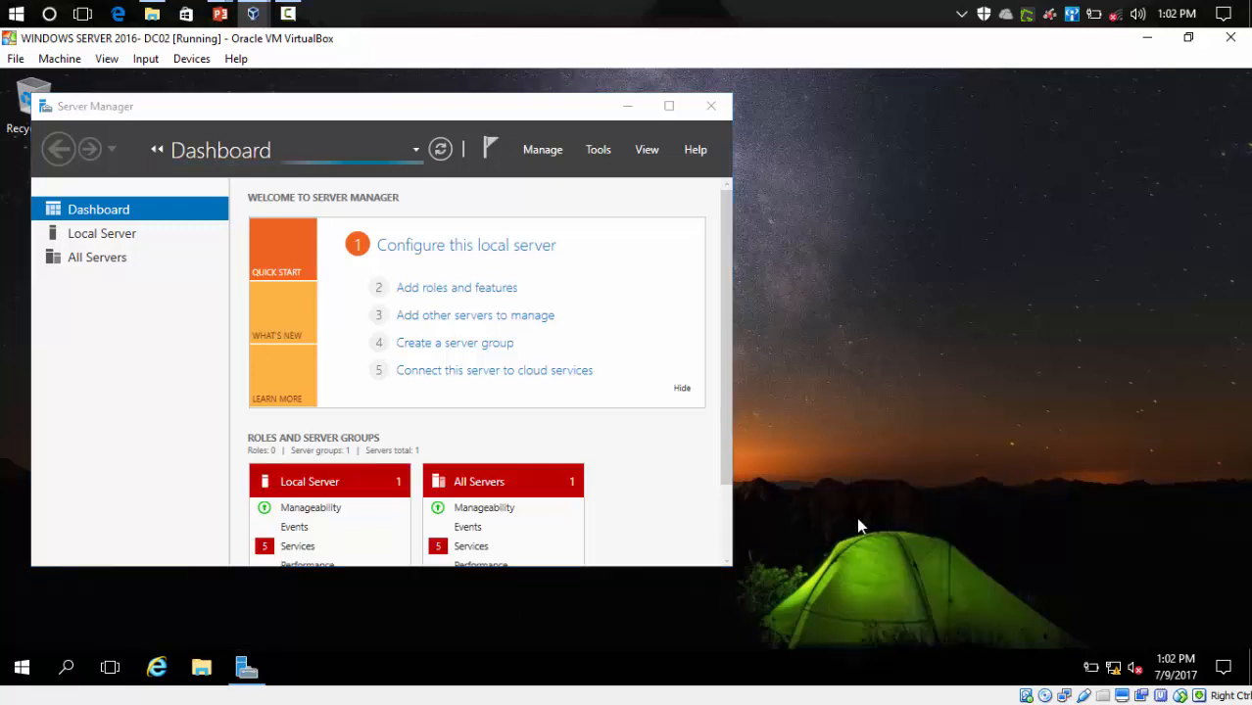
{"action": "key", "text": "super+x"}
{"action": "key", "text": "a"}
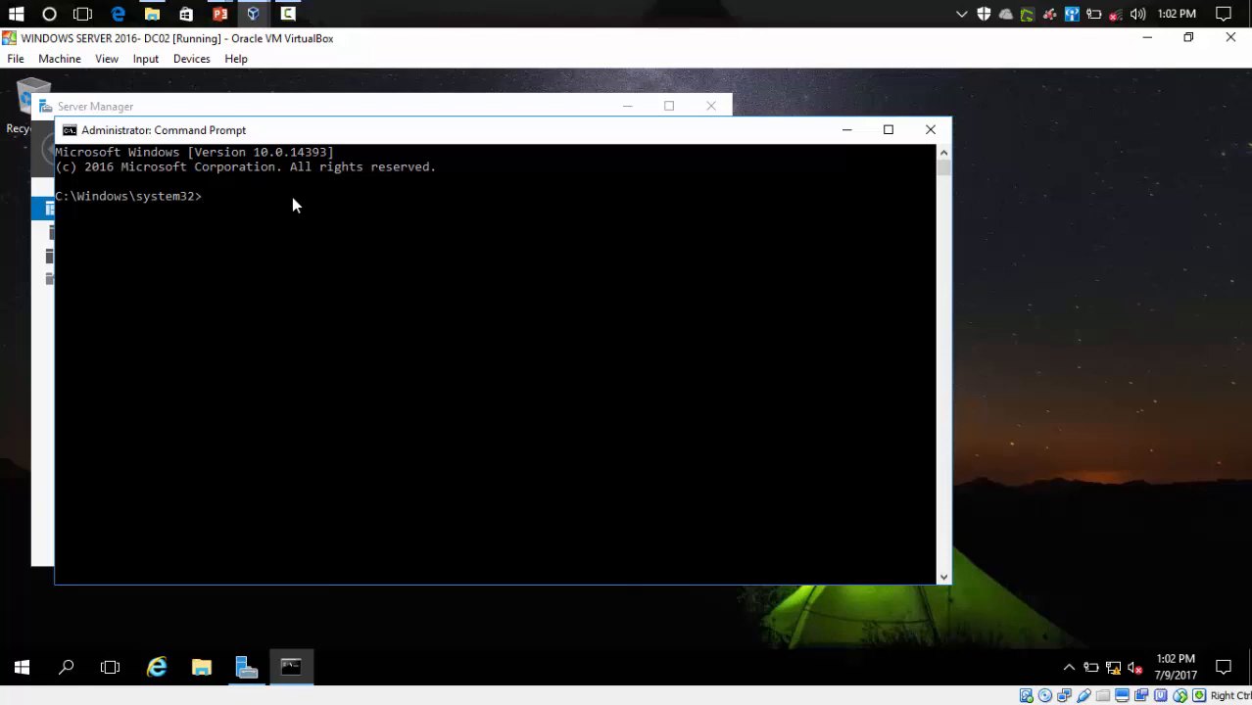
- Run hostname to confirm the guest reports WIN-DC02, then close the Command Prompt
{"action": "type", "text": "h"}
{"action": "type", "text": "st"}
{"action": "key", "text": "BackSpace"}
{"action": "key", "text": "BackSpace"}
{"action": "key", "text": "BackSpace"}
{"action": "type", "text": "hostname"}
{"action": "key", "text": "Return"}
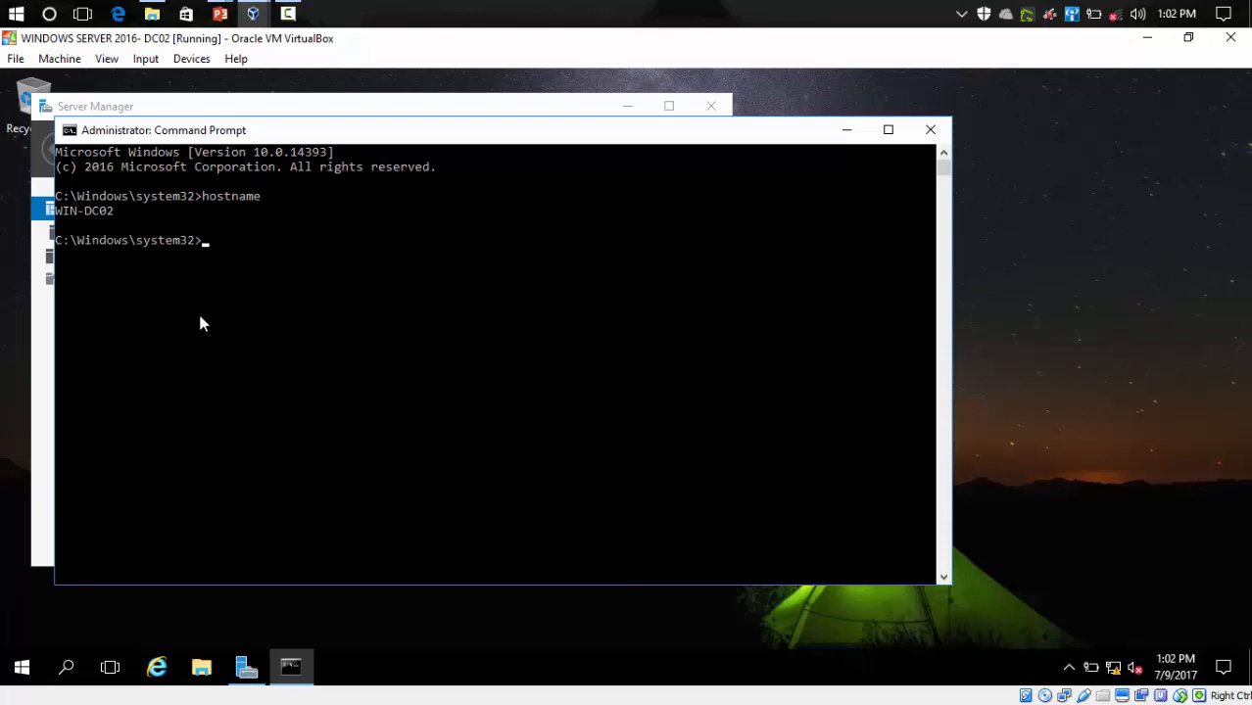
{"action": "left_click", "coordinate": [931, 131]}
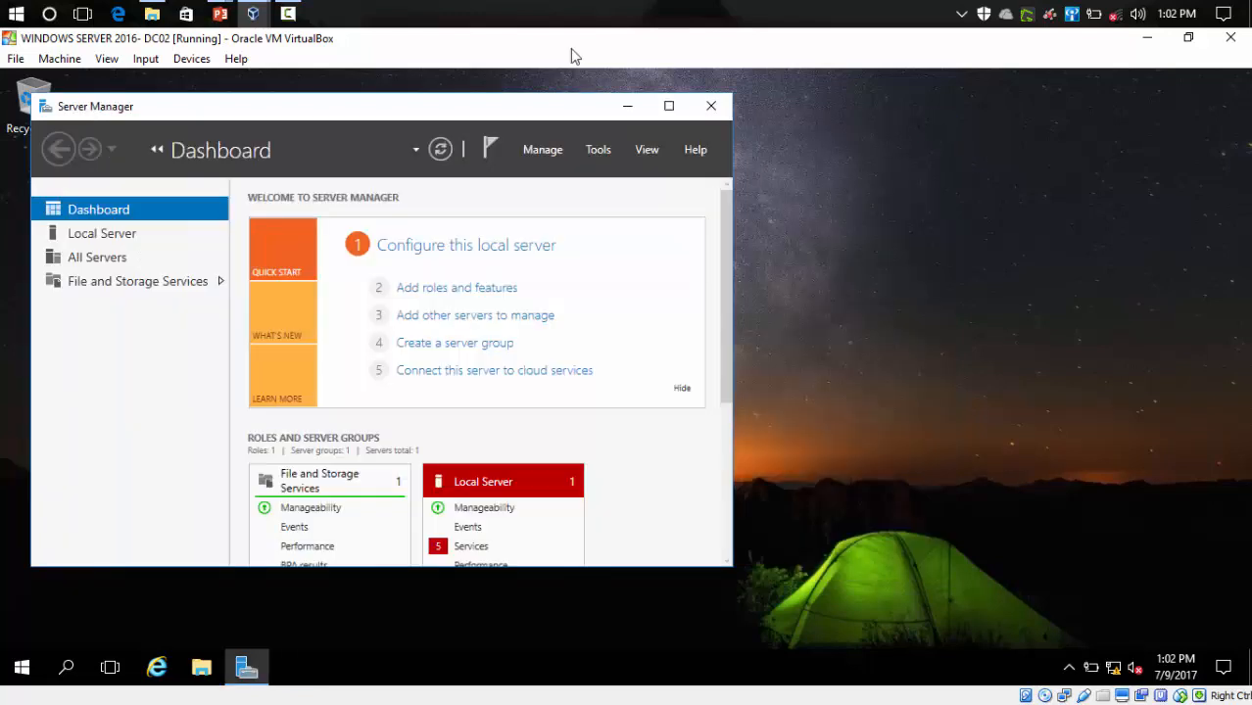
- Drag the Server Manager window toward the middle of the DC02 desktop
{"action": "left_click_drag", "start_coordinate": [485, 110], "coordinate": [762, 84]}
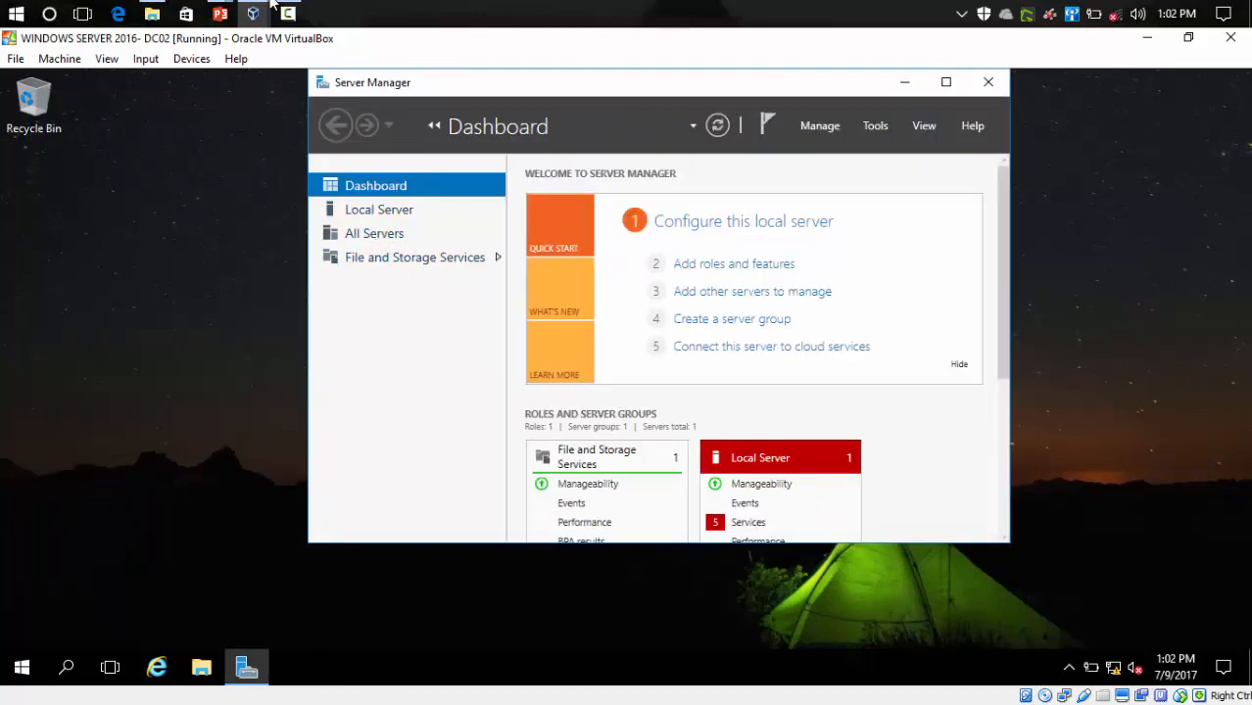
{"action": "mouse_move", "coordinate": [220, 14]}
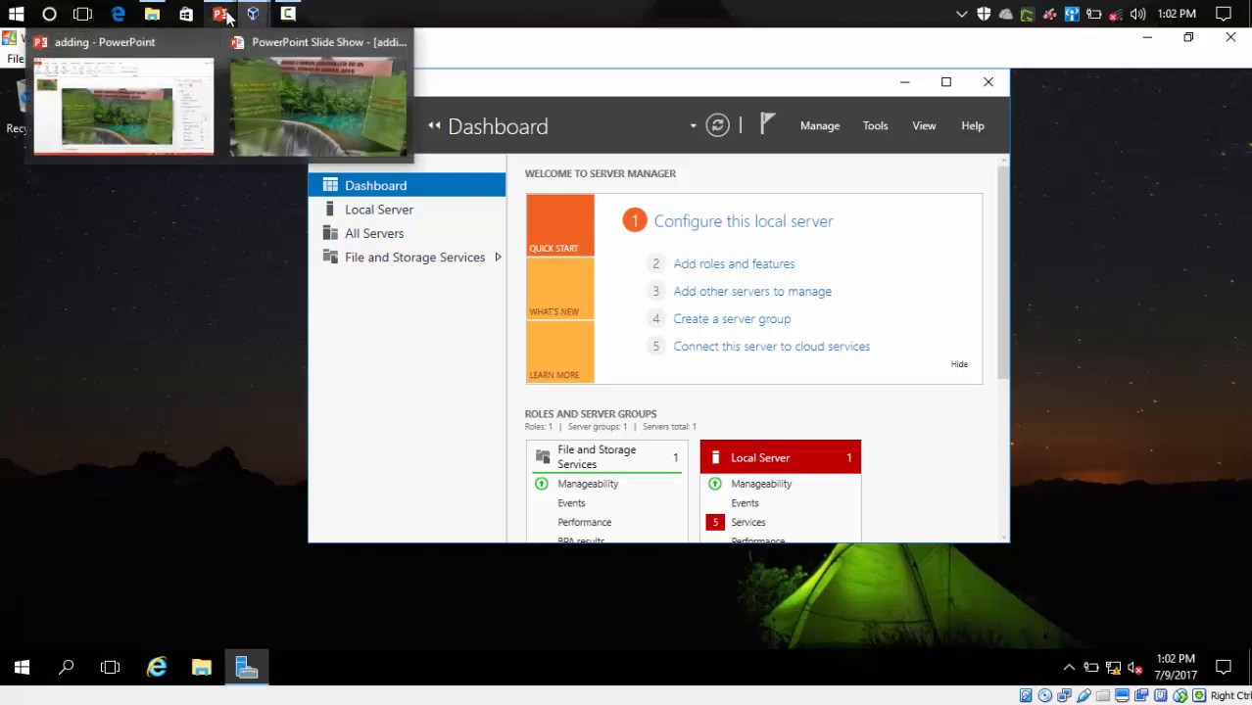
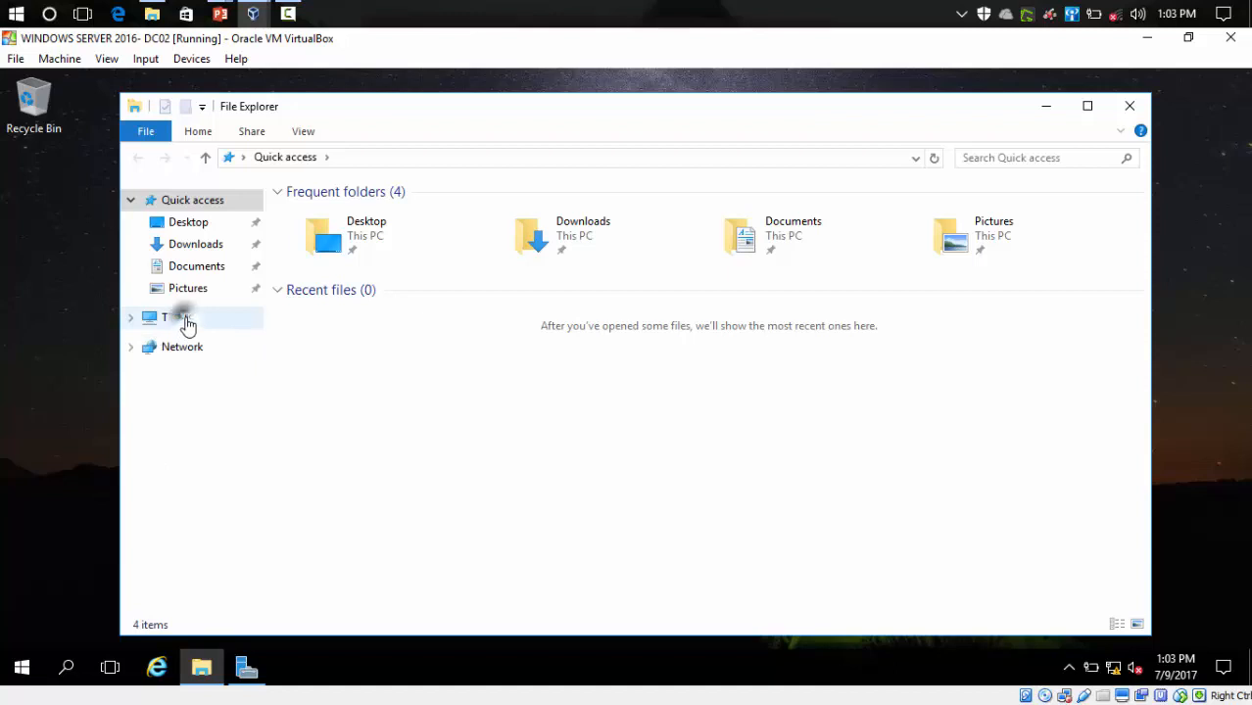
- Open System Properties from This PC's Properties, showing WIN-DC02 in WORKGROUP
{"action": "right_click", "coordinate": [186, 321]}
{"action": "left_click", "coordinate": [241, 560]}
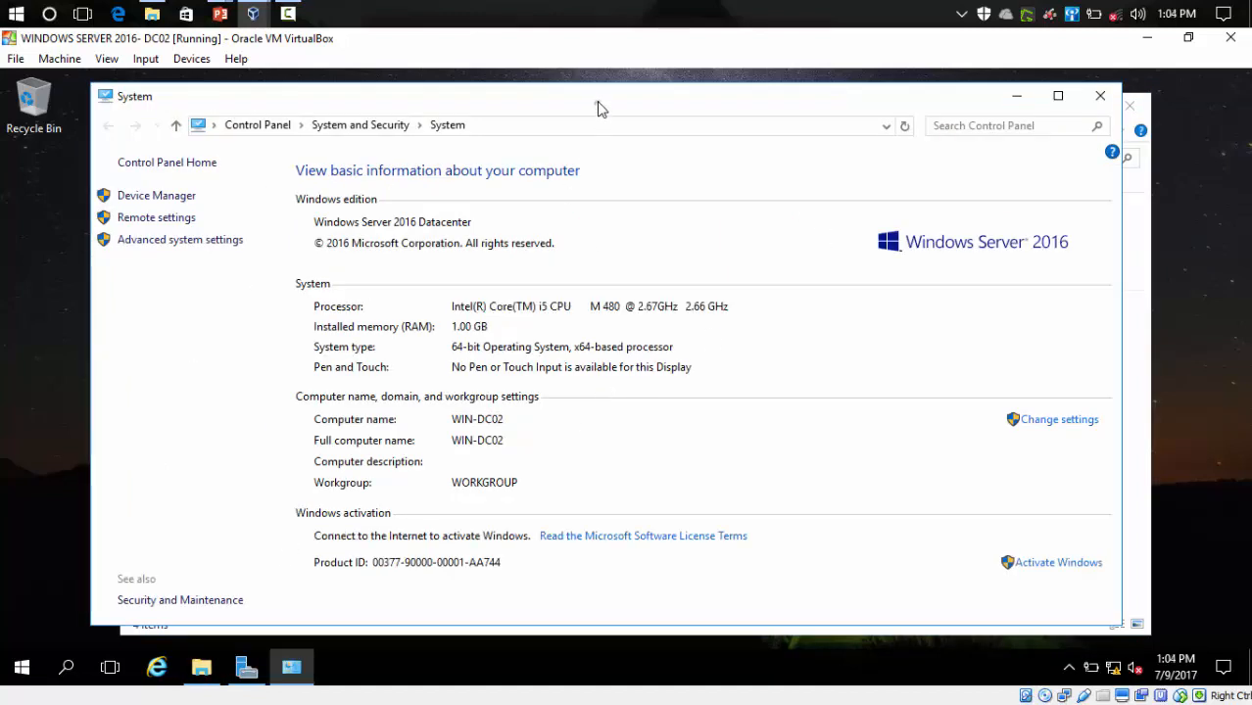
{"action": "left_click_drag", "start_coordinate": [596, 106], "coordinate": [584, 100]}
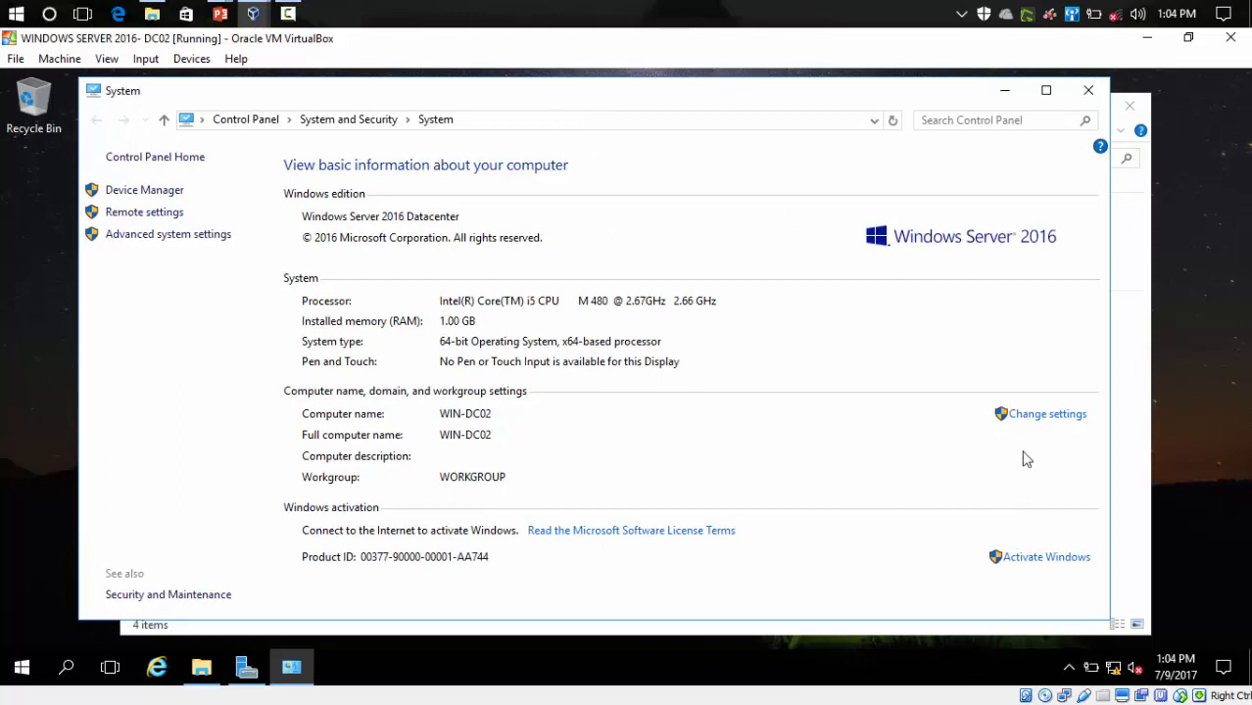
{"action": "left_click", "coordinate": [1031, 420]}
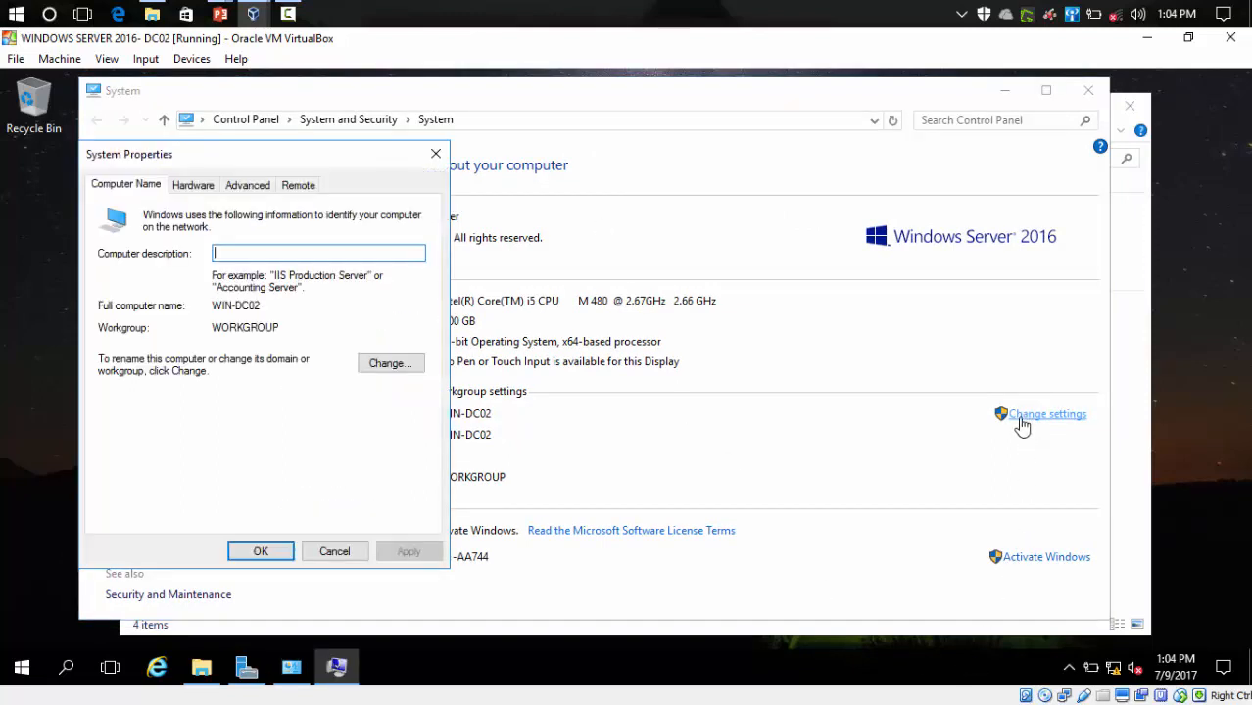
{"action": "left_click_drag", "start_coordinate": [229, 158], "coordinate": [372, 152]}
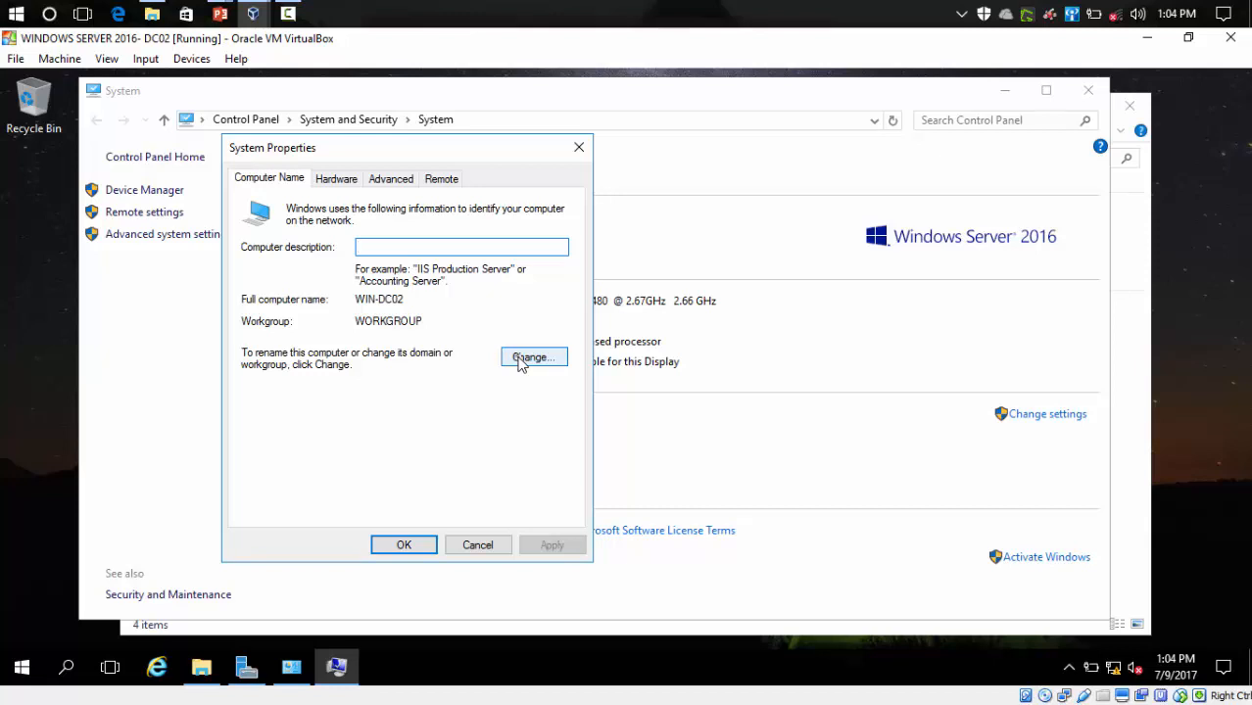
- Change WIN-DC02's membership from workgroup to the domain K-BEST.COM and submit it
{"action": "left_click", "coordinate": [521, 358]}
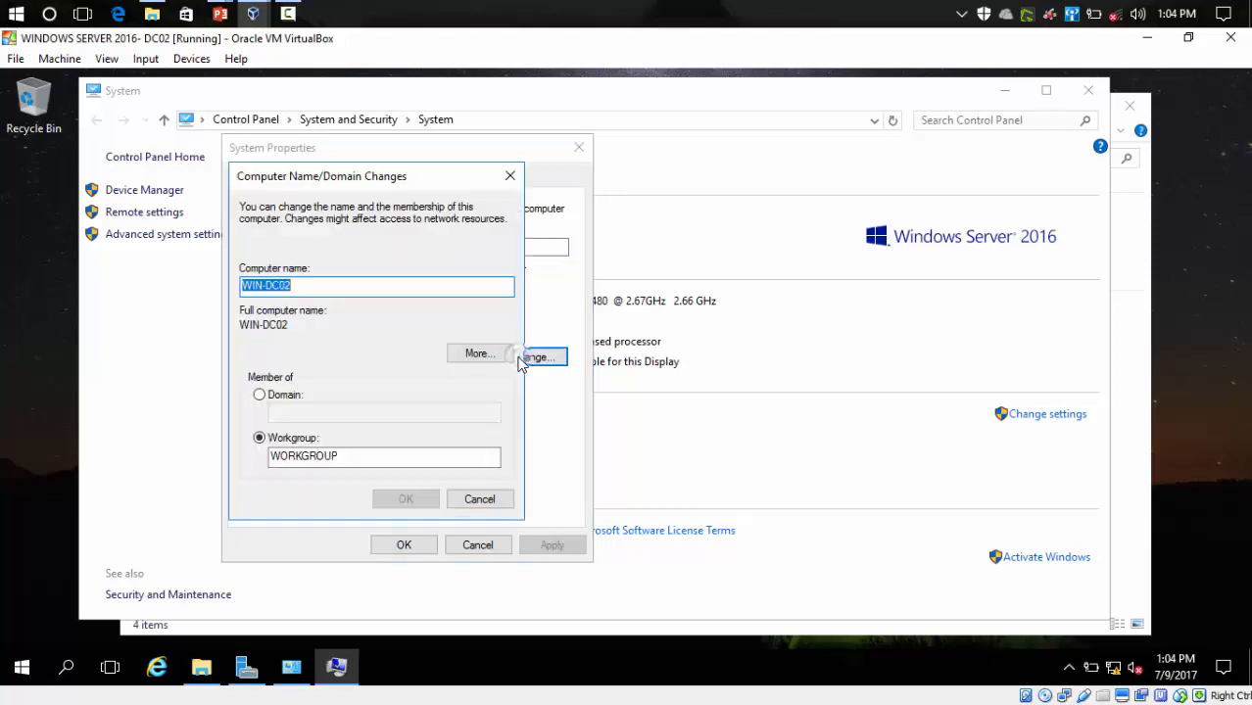
{"action": "left_click", "coordinate": [260, 396]}
{"action": "left_click", "coordinate": [293, 411]}
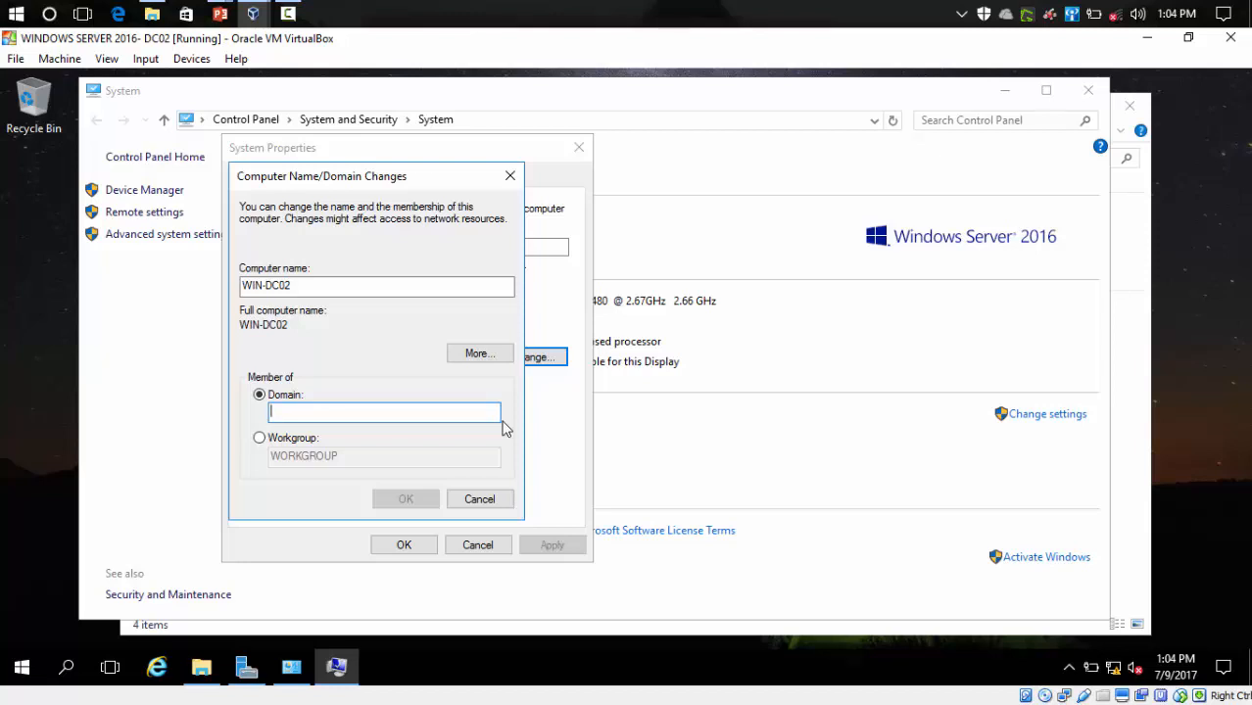
{"action": "key", "text": "Caps_Lock"}
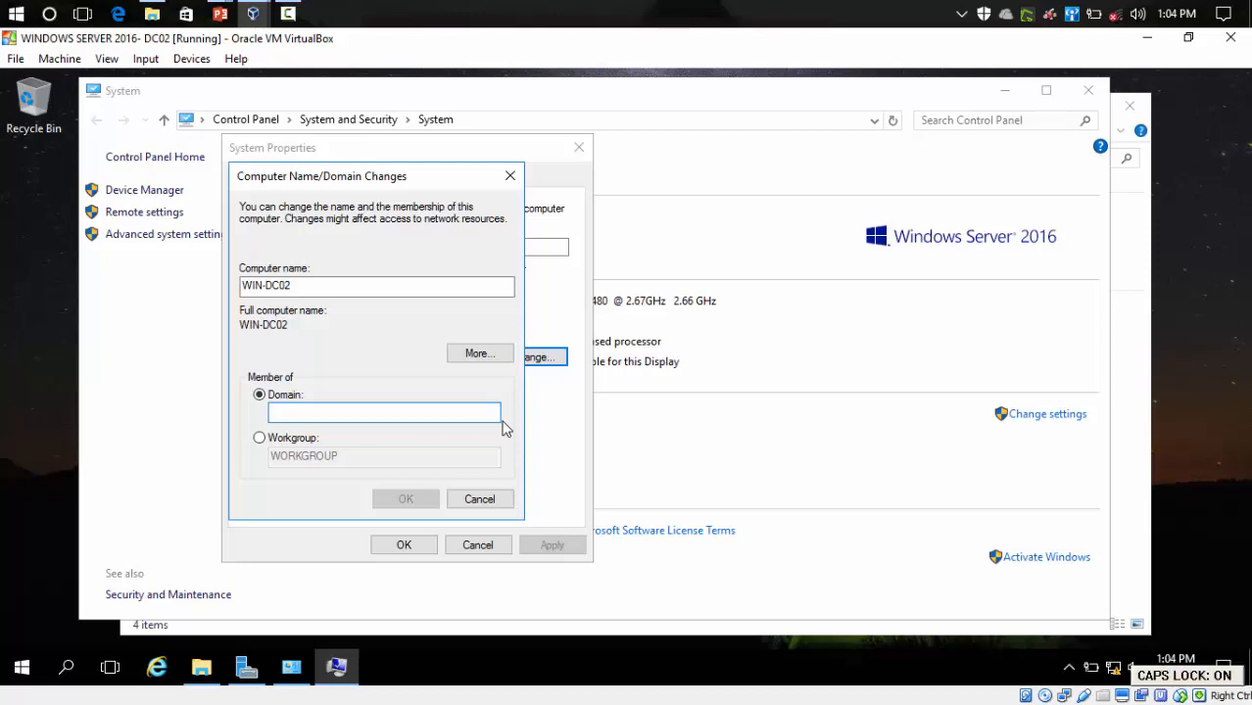
{"action": "type", "text": "K-"}
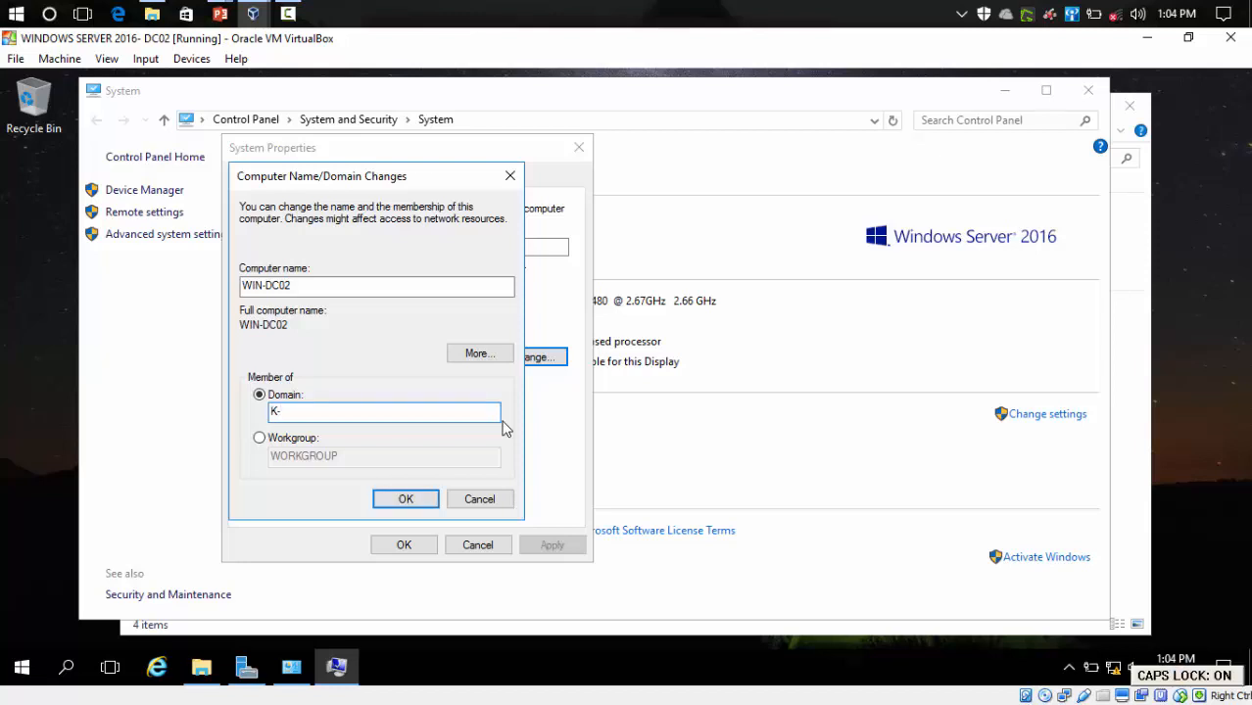
{"action": "type", "text": "BEST"}
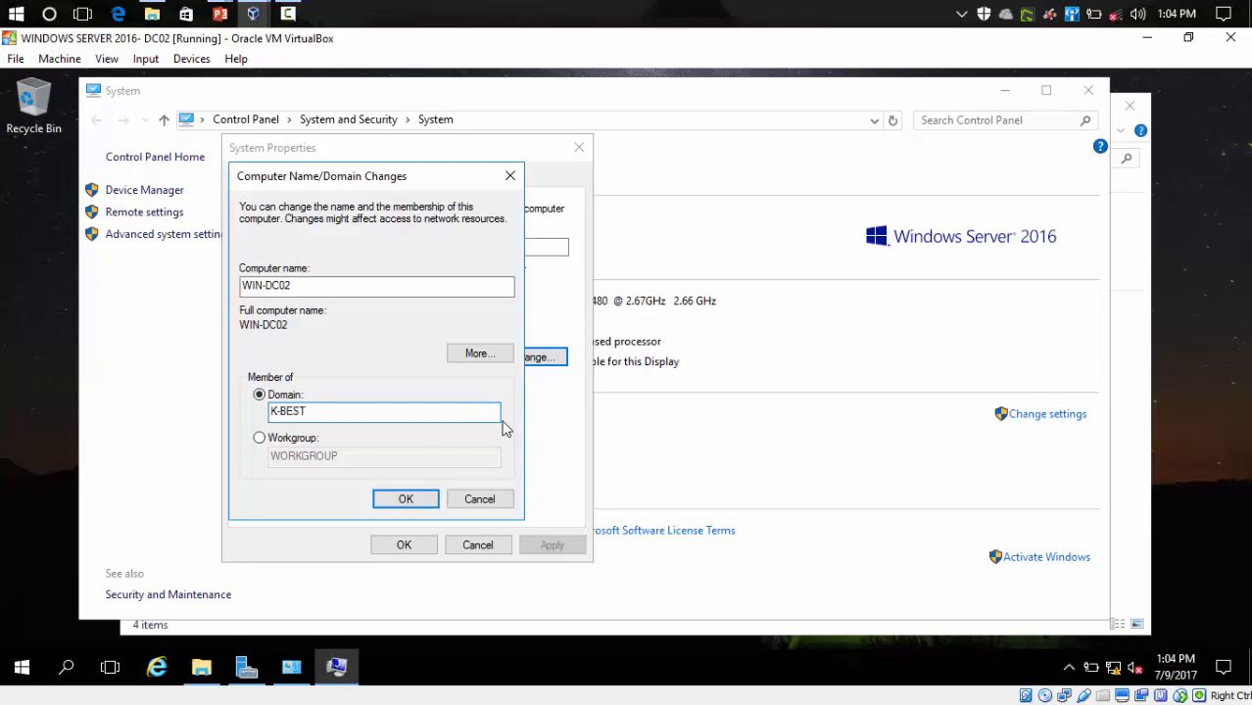
{"action": "type", "text": ".COM"}
{"action": "key", "text": "Return"}
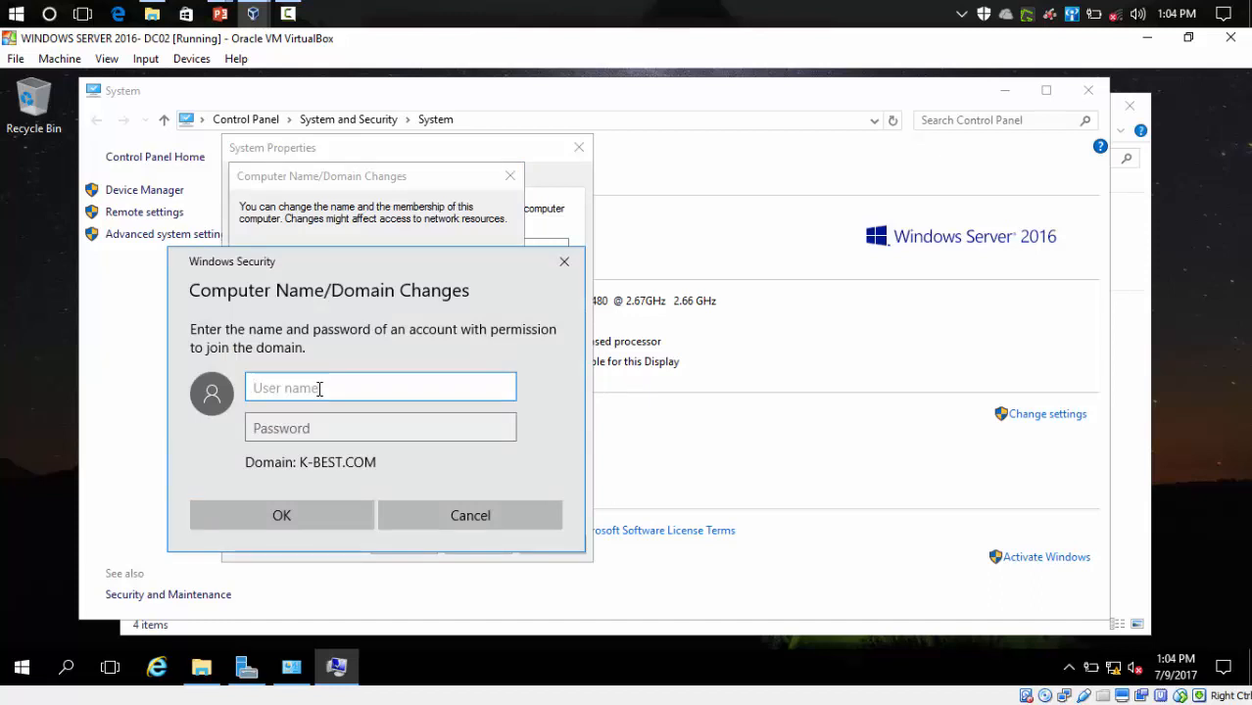
- Authenticate with the domain administrator user name and password to complete the K-BEST.COM join
{"action": "key", "text": "Caps_Lock"}
{"action": "type", "text": "administrator"}
{"action": "key", "text": "Tab"}
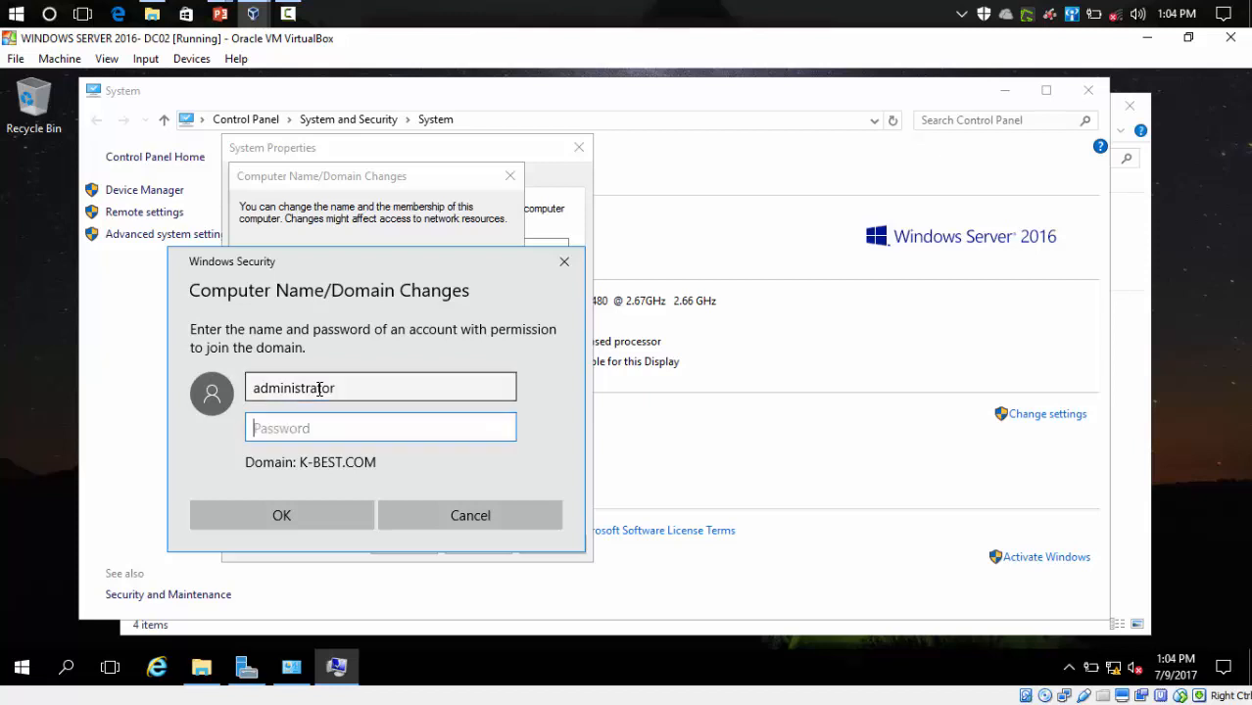
{"action": "type", "text": "********"}
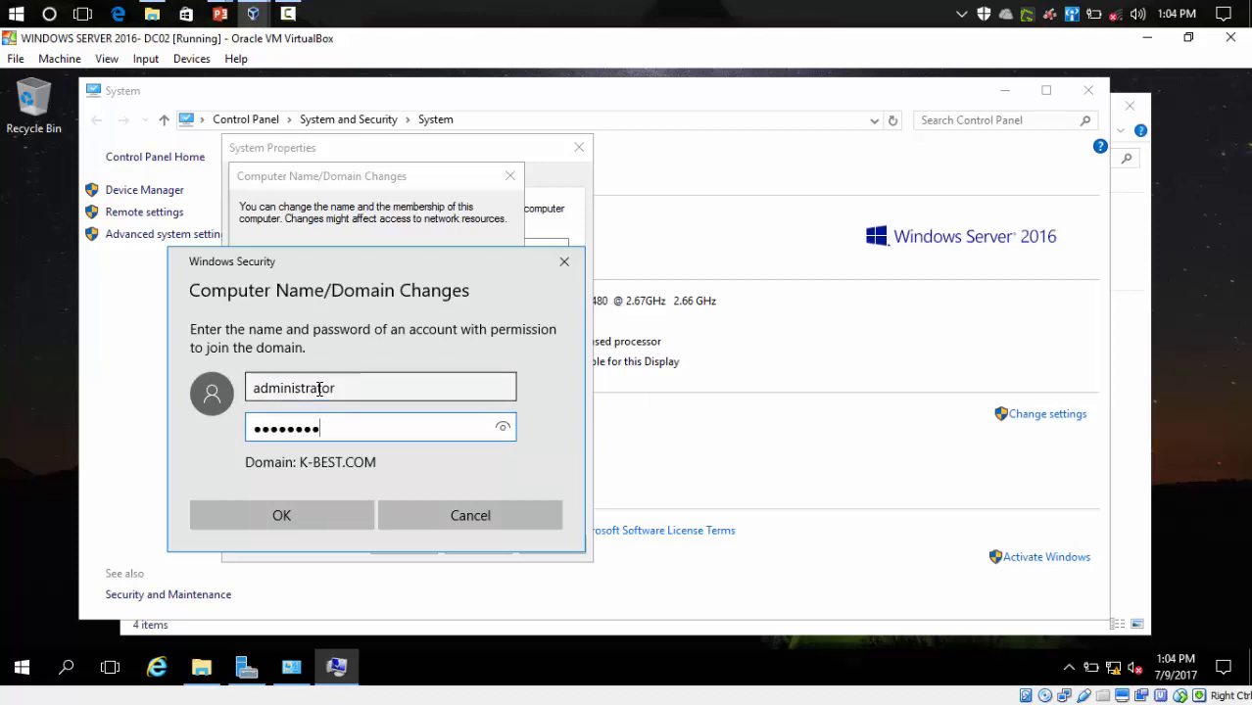
{"action": "left_click", "coordinate": [279, 519]}
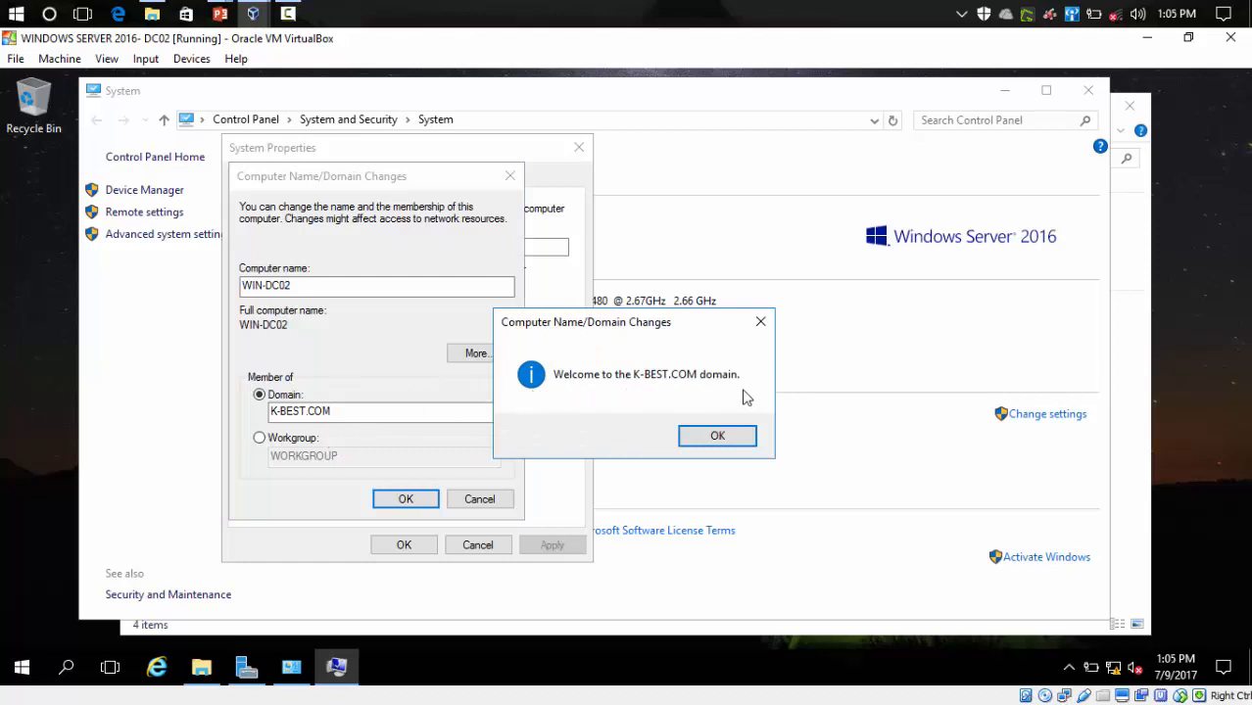
- Dismiss the welcome and restart notices, close System Properties choosing Restart Later, and close System
{"action": "left_click", "coordinate": [717, 443]}
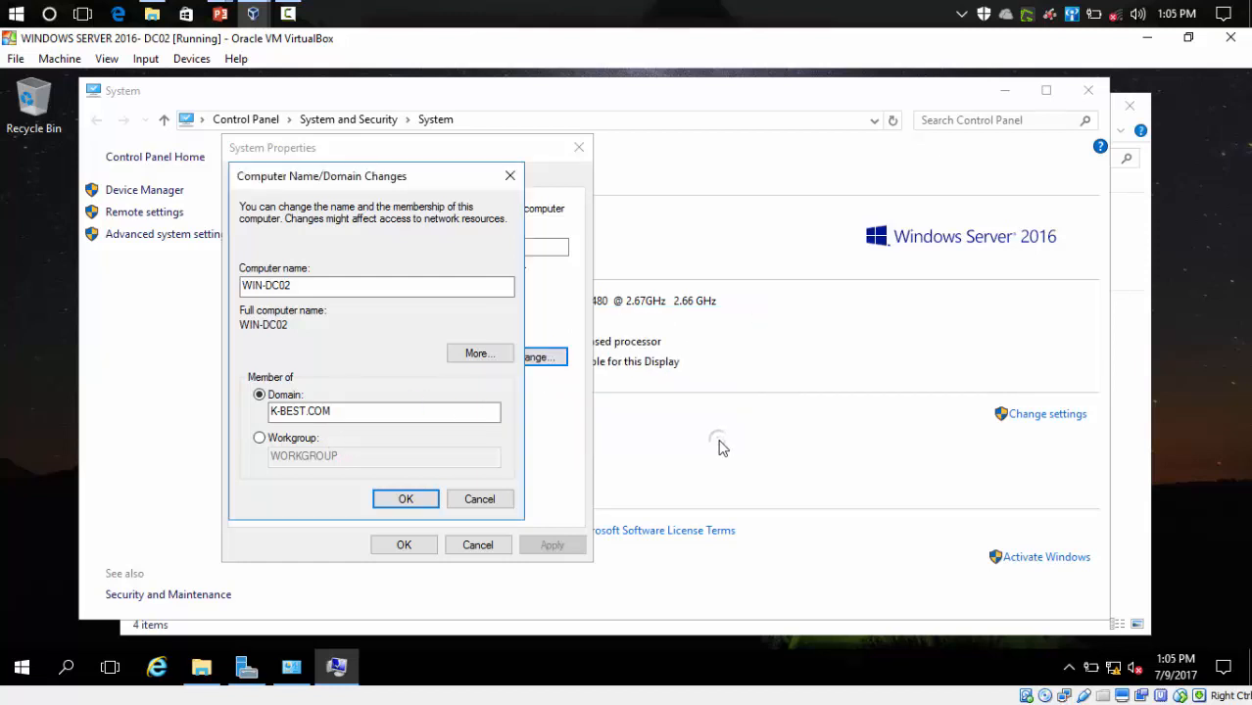
{"action": "left_click", "coordinate": [721, 395]}
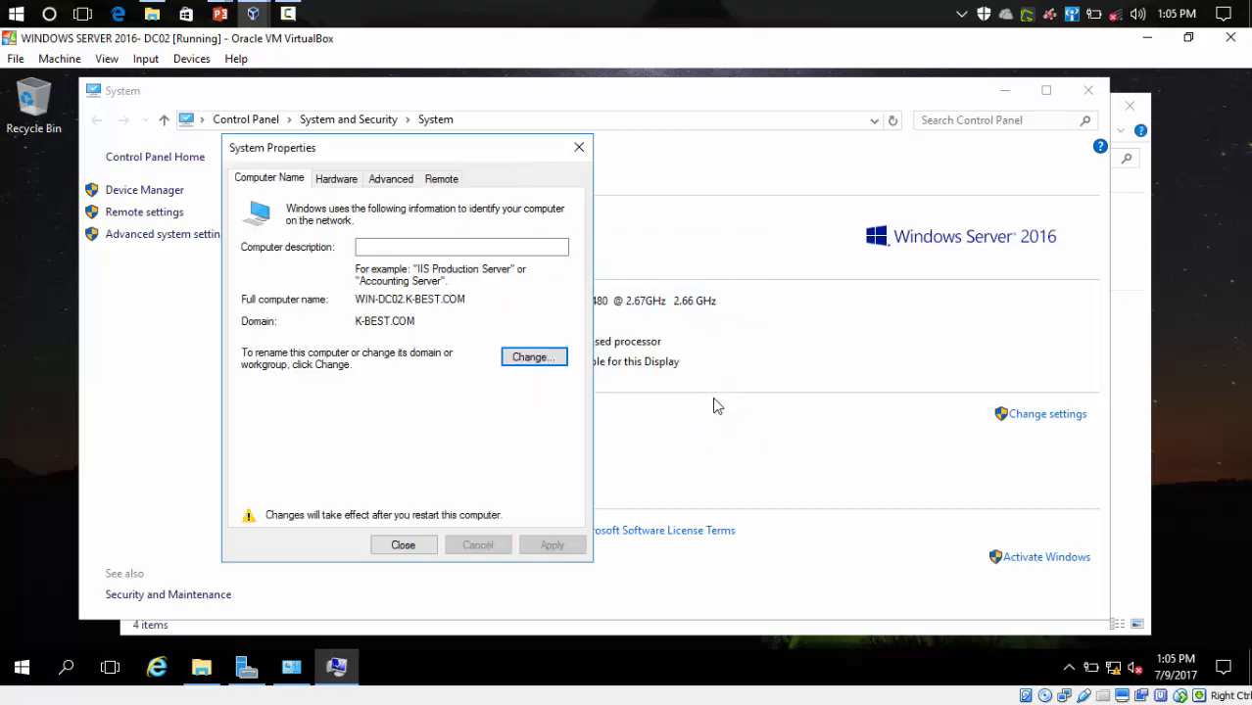
{"action": "left_click", "coordinate": [412, 549]}
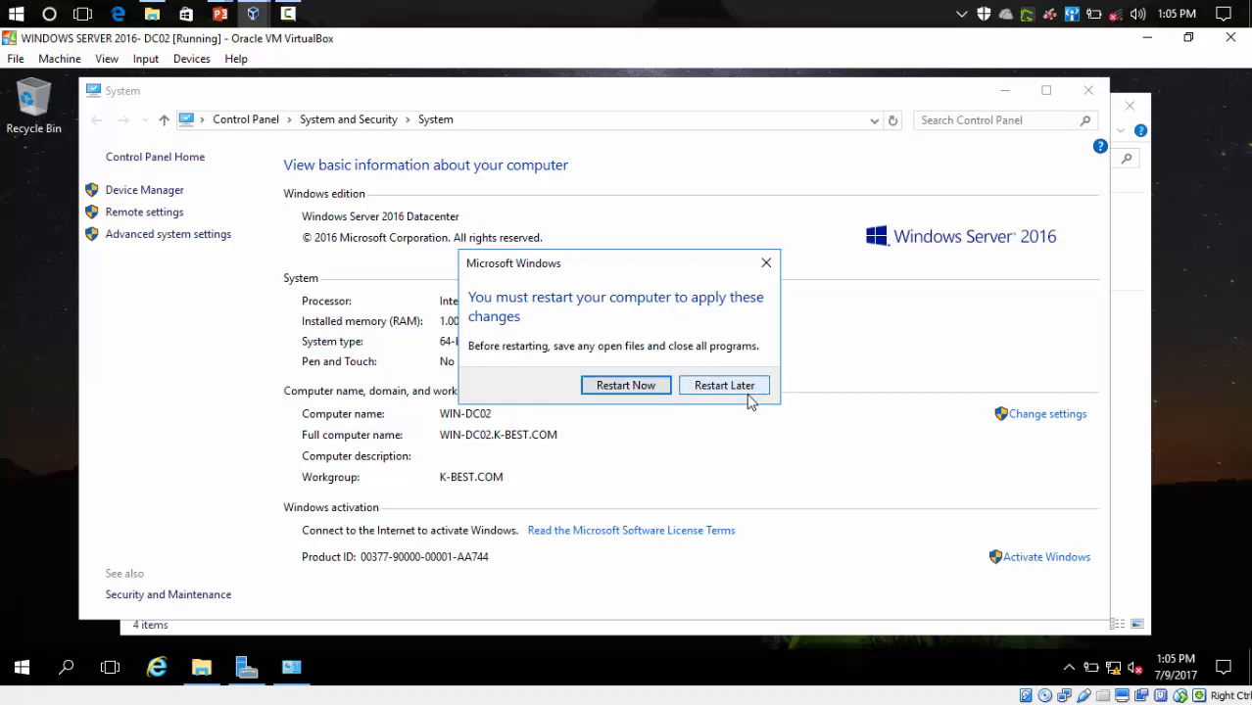
{"action": "left_click", "coordinate": [749, 391]}
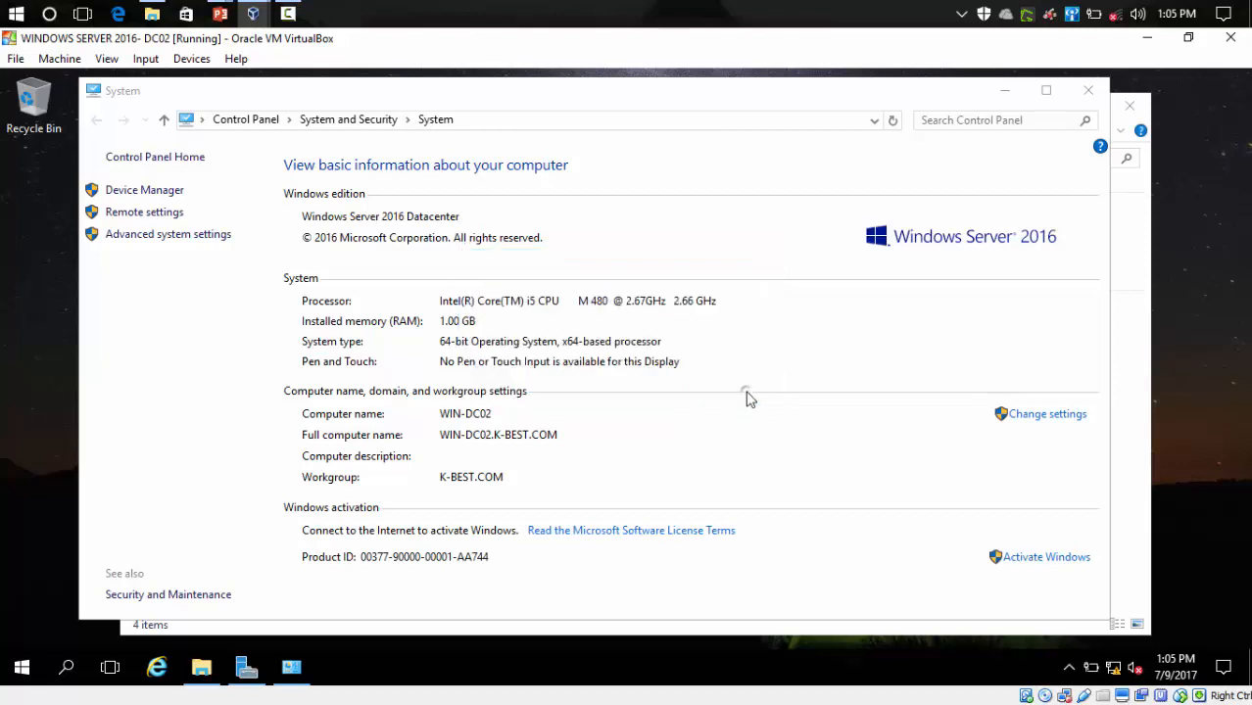
{"action": "left_click", "coordinate": [1093, 93]}
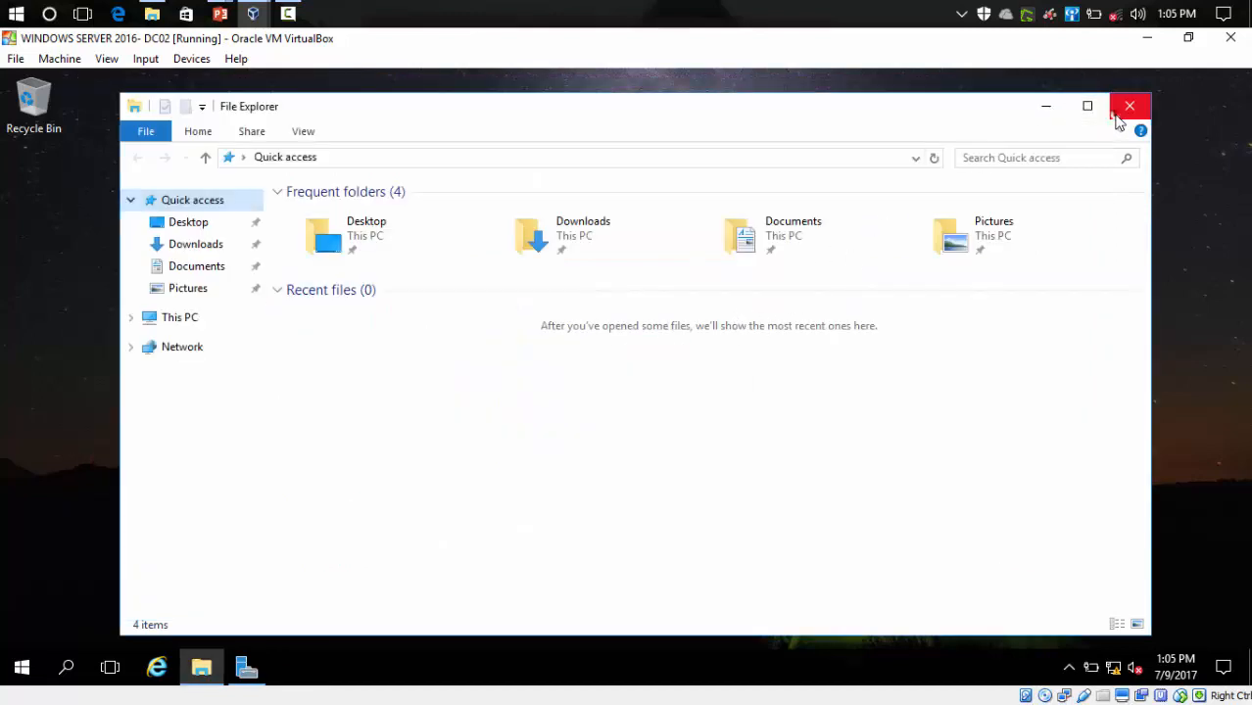
- Close File Explorer, refresh the desktop, and maximize Server Manager
{"action": "left_click", "coordinate": [1118, 115]}
{"action": "right_click", "coordinate": [116, 311]}
{"action": "left_click", "coordinate": [162, 369]}
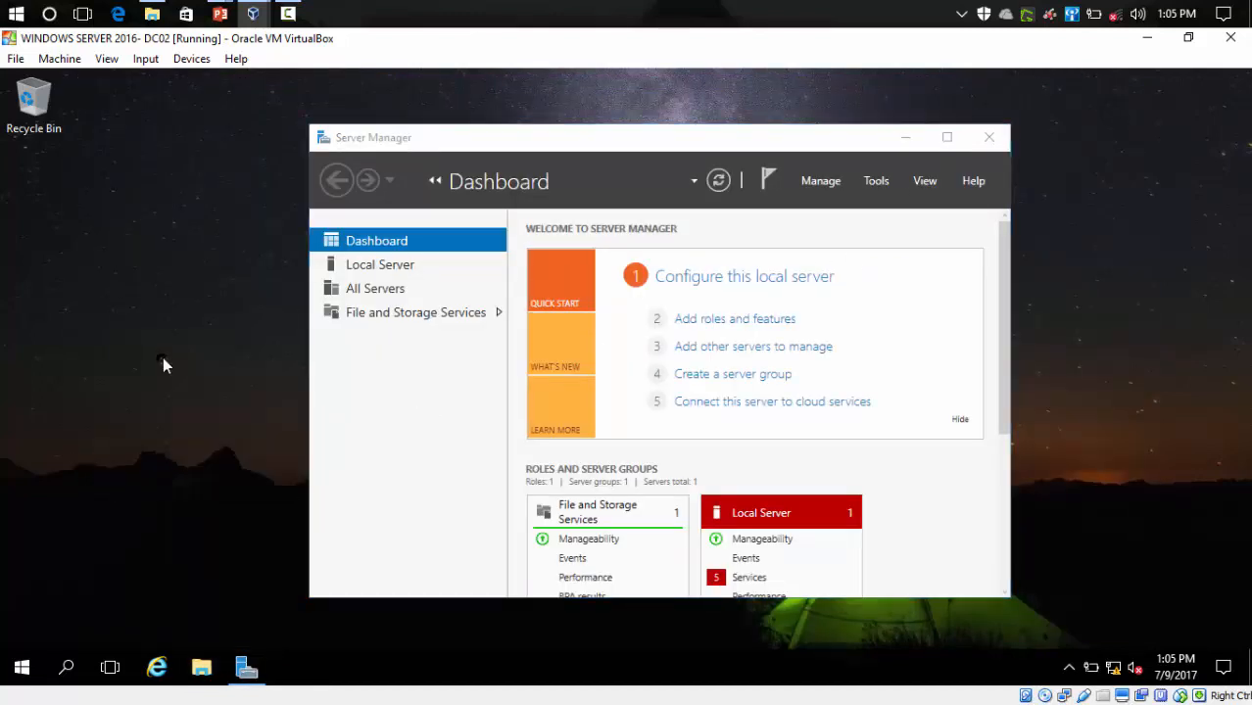
{"action": "left_click", "coordinate": [248, 674]}
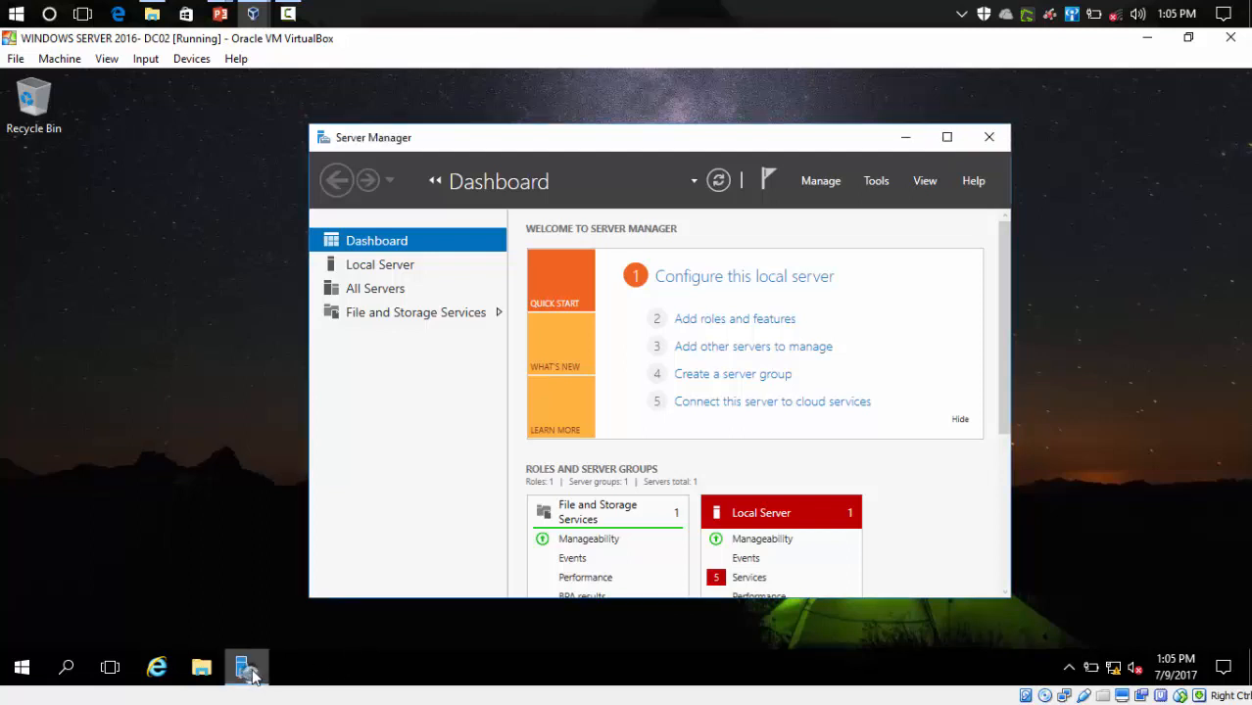
{"action": "left_click_drag", "start_coordinate": [858, 140], "coordinate": [812, 154]}
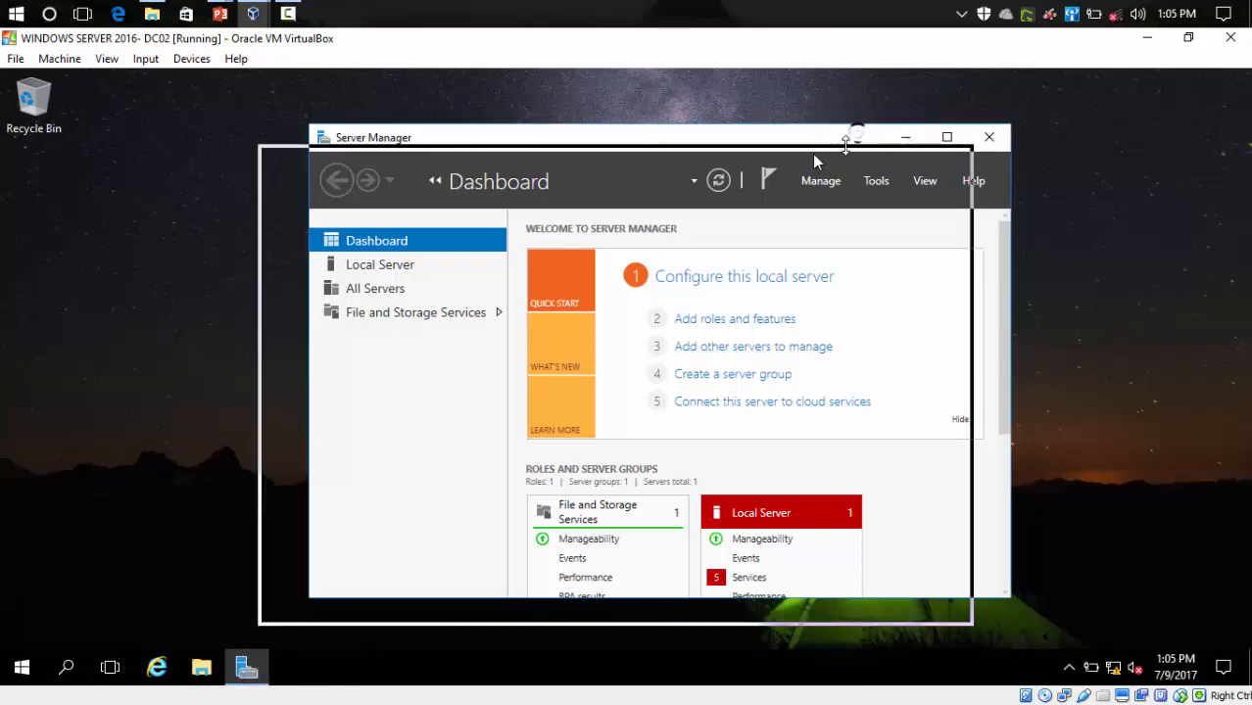
{"action": "left_click", "coordinate": [902, 157]}
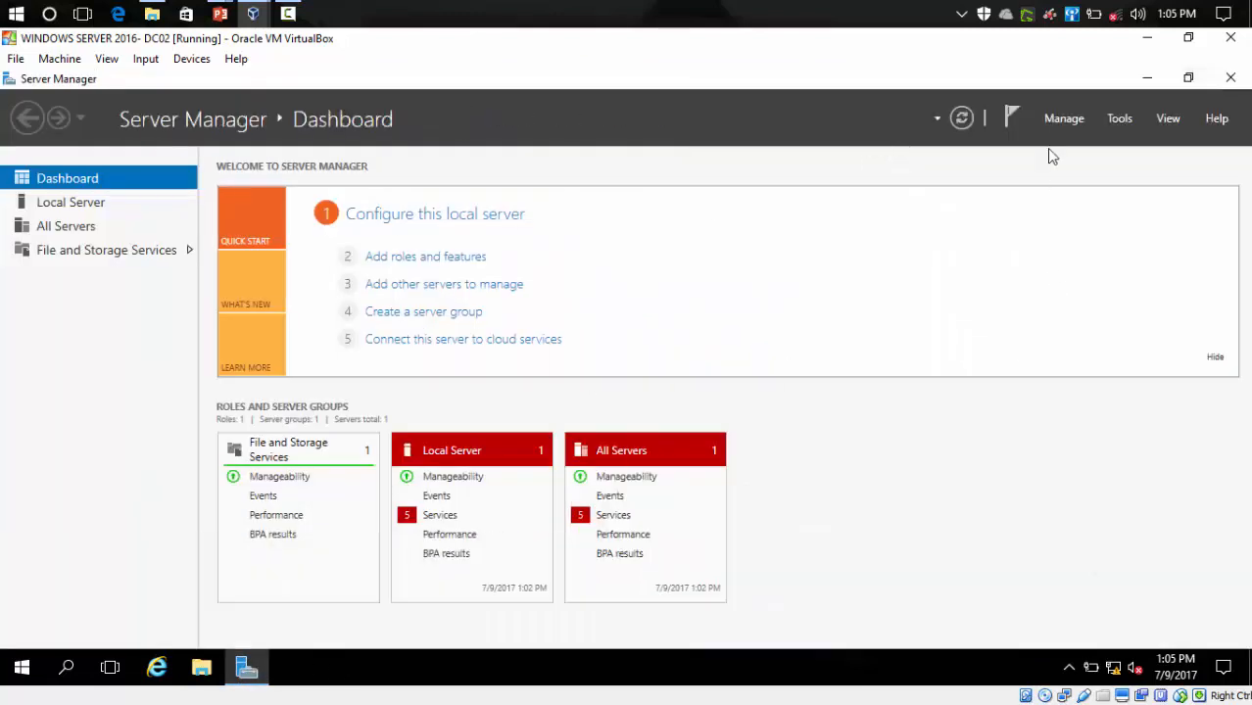
- Launch Add Roles and Features with role-based installation targeting WIN-DC02
{"action": "left_click", "coordinate": [1054, 119]}
{"action": "left_click", "coordinate": [1076, 144]}
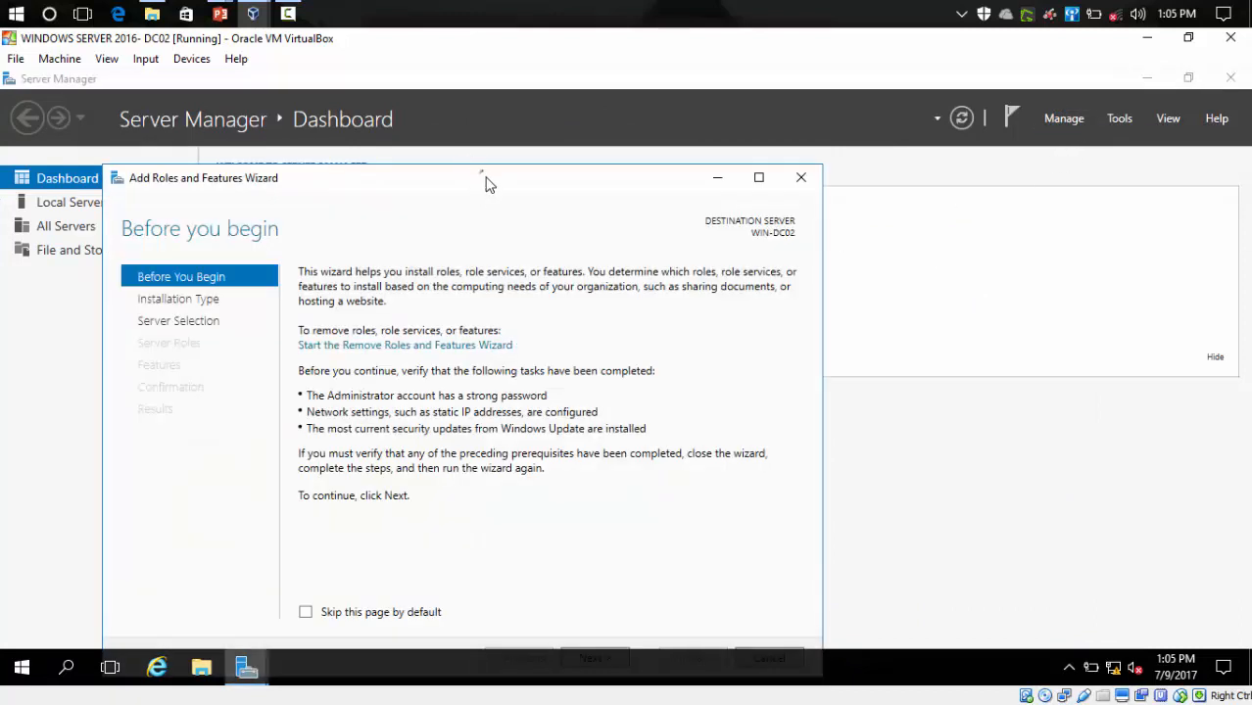
{"action": "left_click_drag", "start_coordinate": [481, 178], "coordinate": [567, 98]}
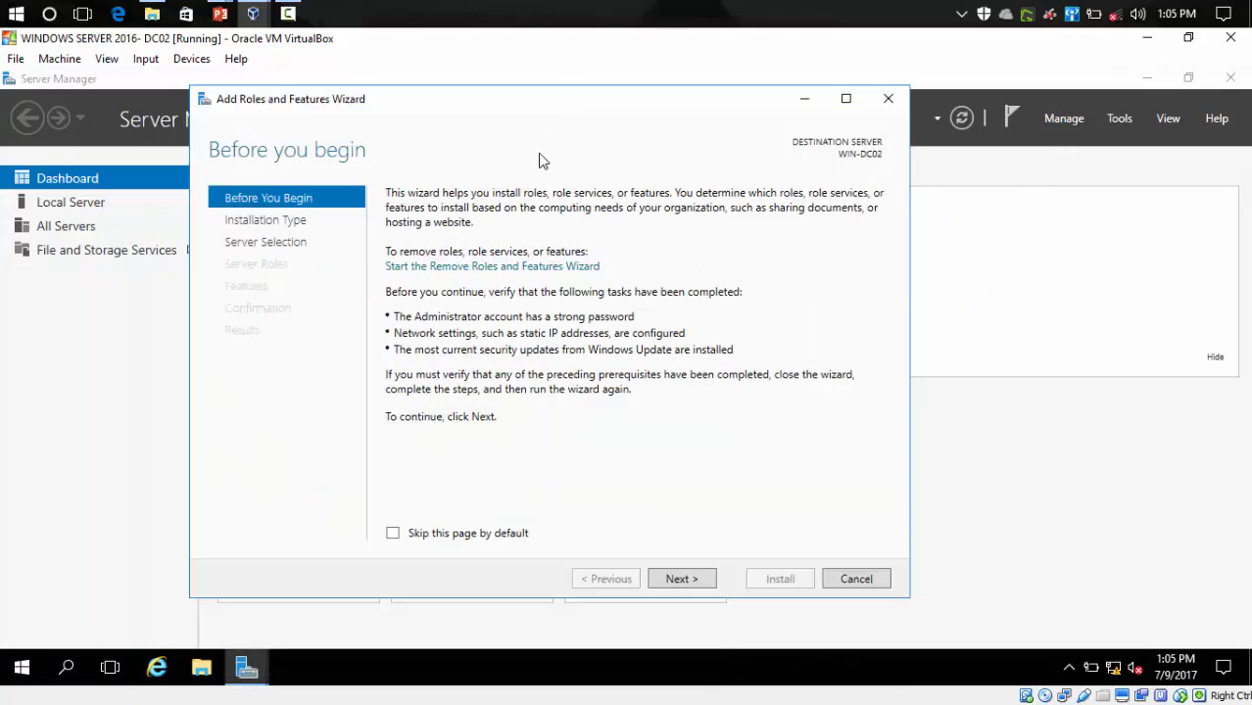
{"action": "left_click", "coordinate": [679, 579]}
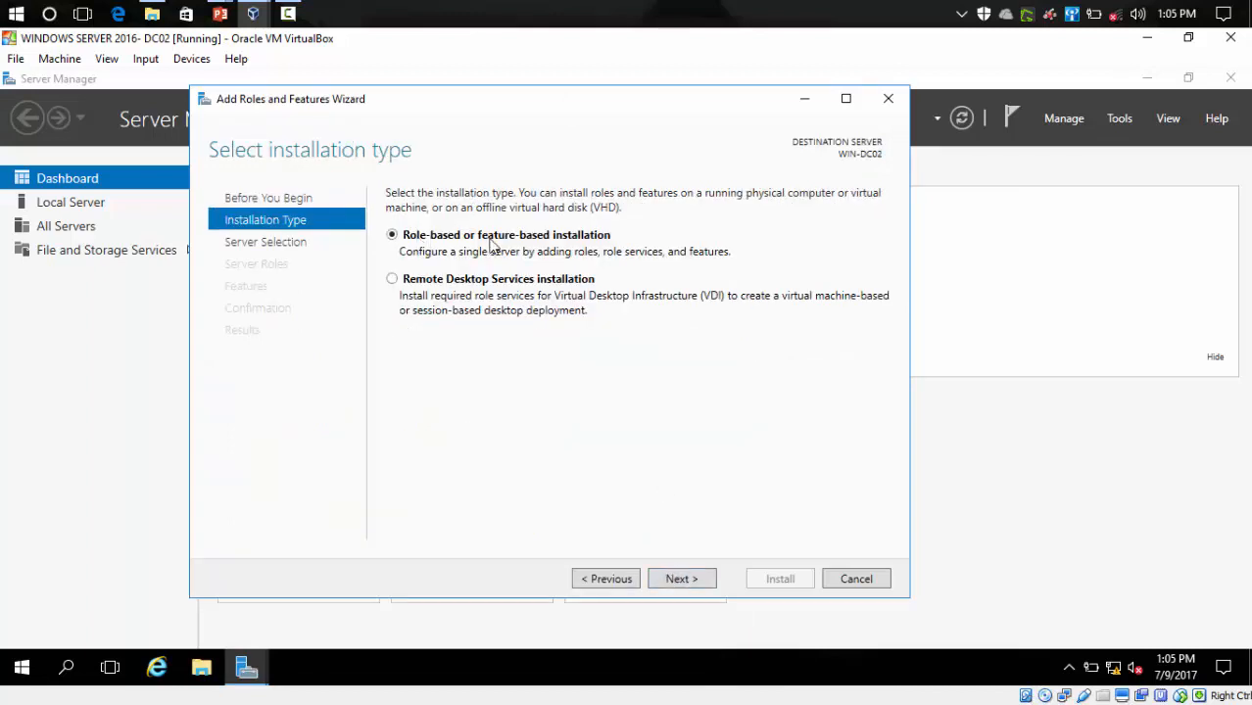
{"action": "left_click", "coordinate": [681, 579]}
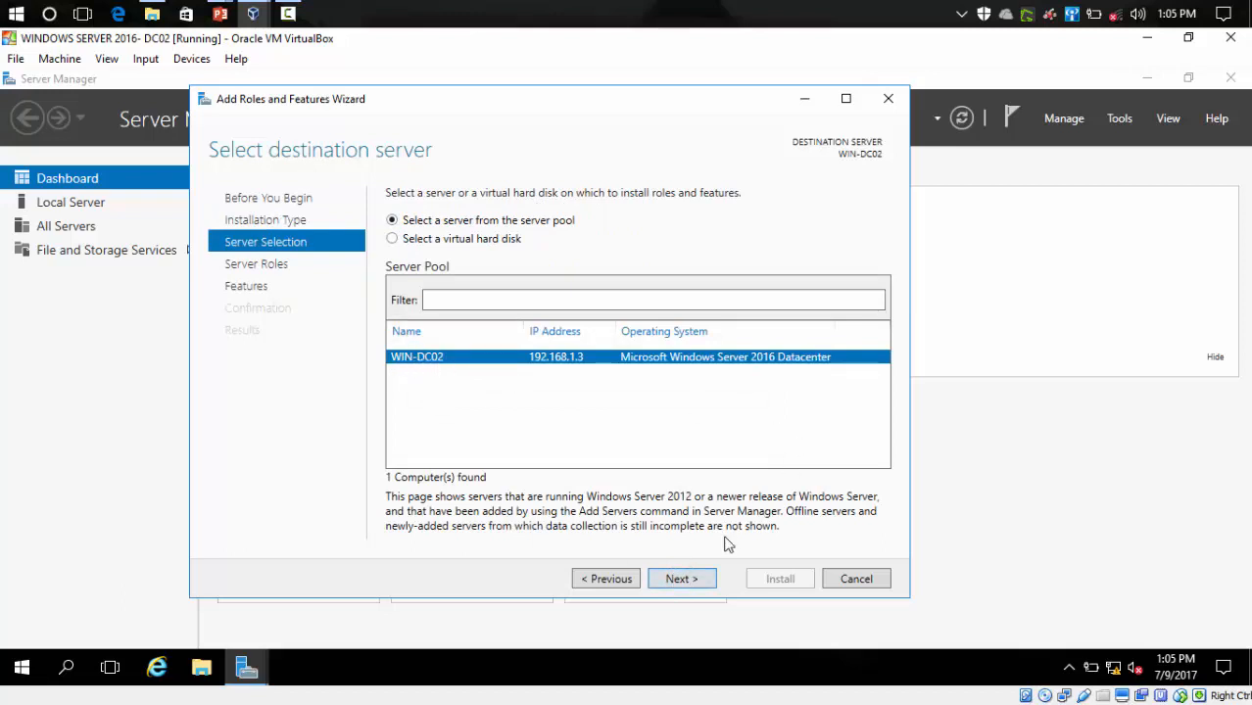
{"action": "left_click", "coordinate": [695, 579]}
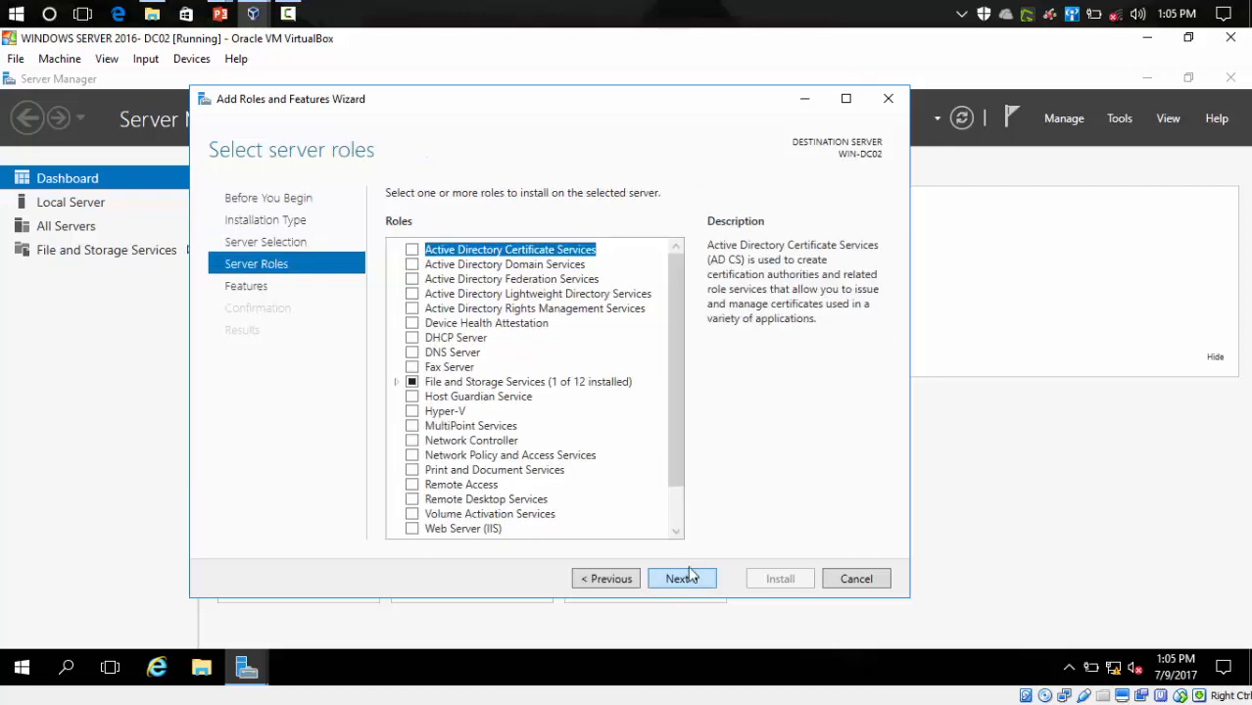
- Select Active Directory Domain Services with its required features, keep default features, and install
{"action": "left_click", "coordinate": [411, 265]}
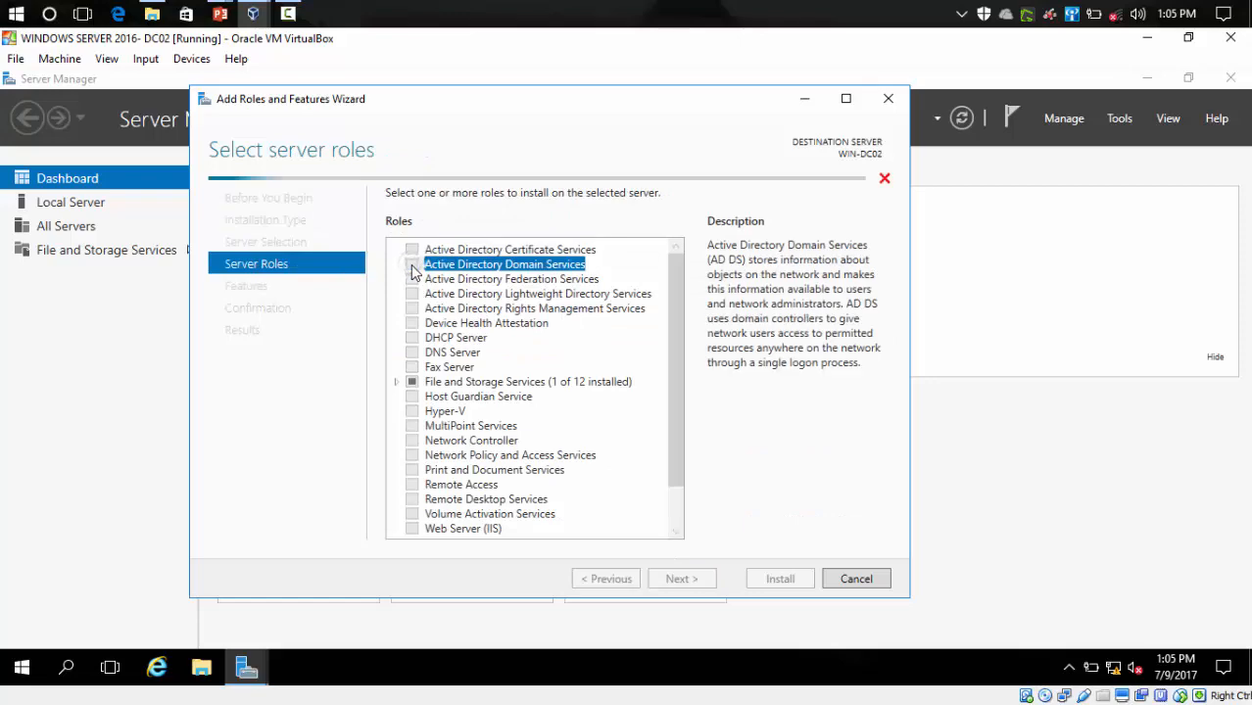
{"action": "left_click", "coordinate": [592, 518]}
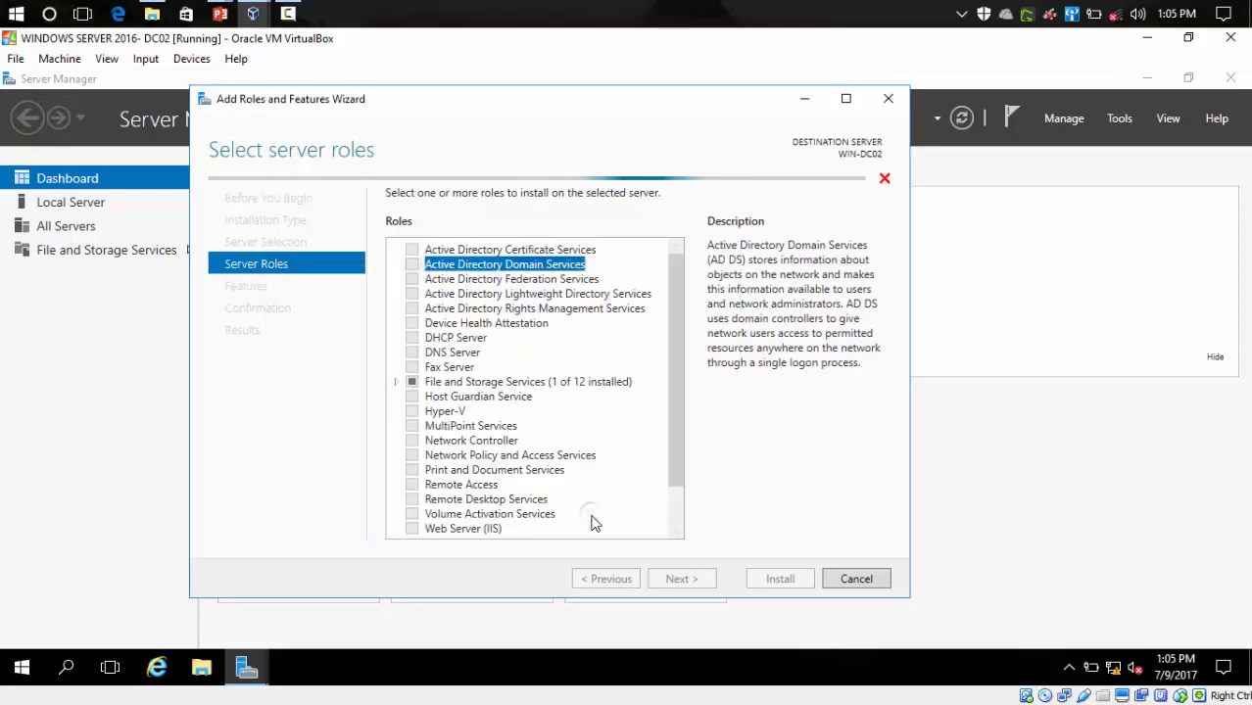
{"action": "left_click", "coordinate": [678, 579]}
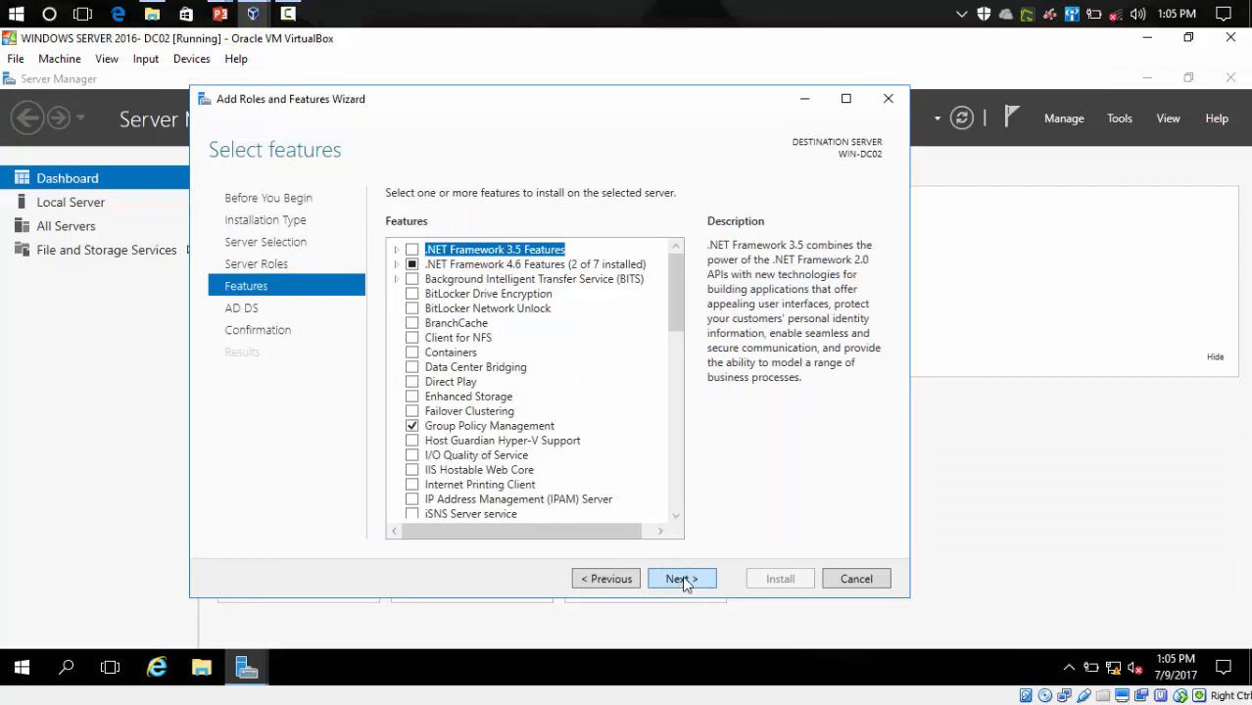
{"action": "left_click", "coordinate": [684, 578]}
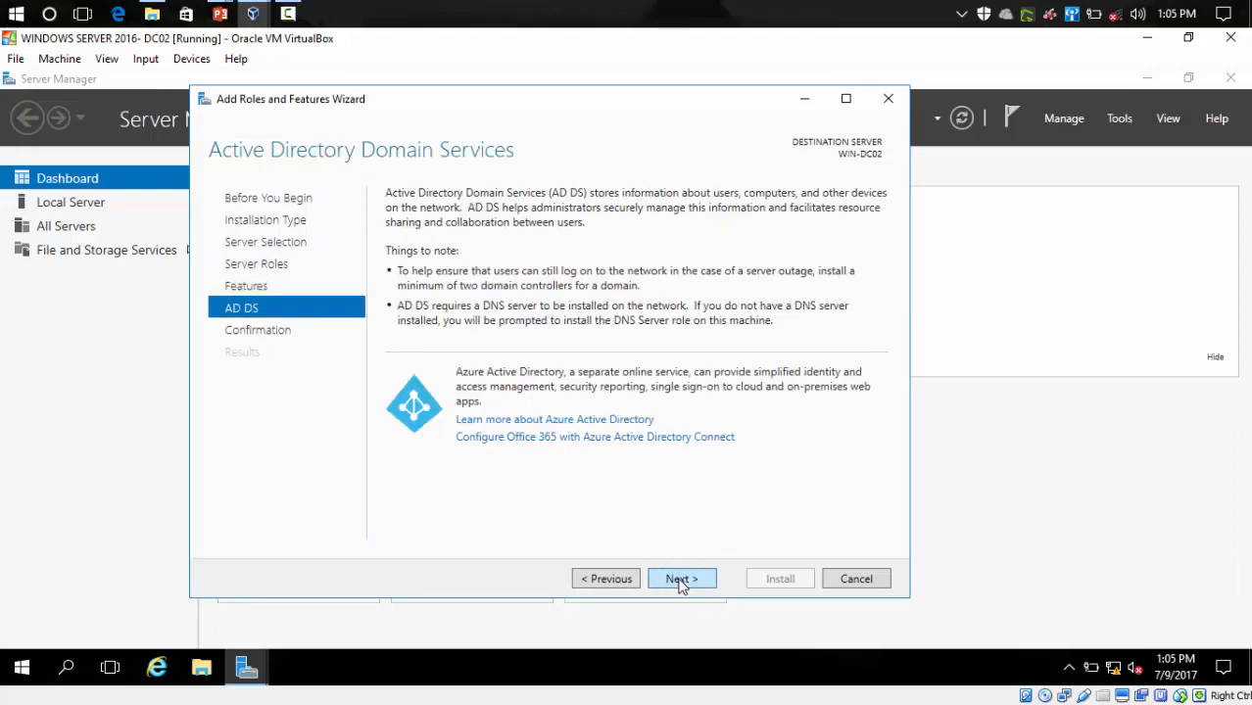
{"action": "left_click", "coordinate": [677, 578]}
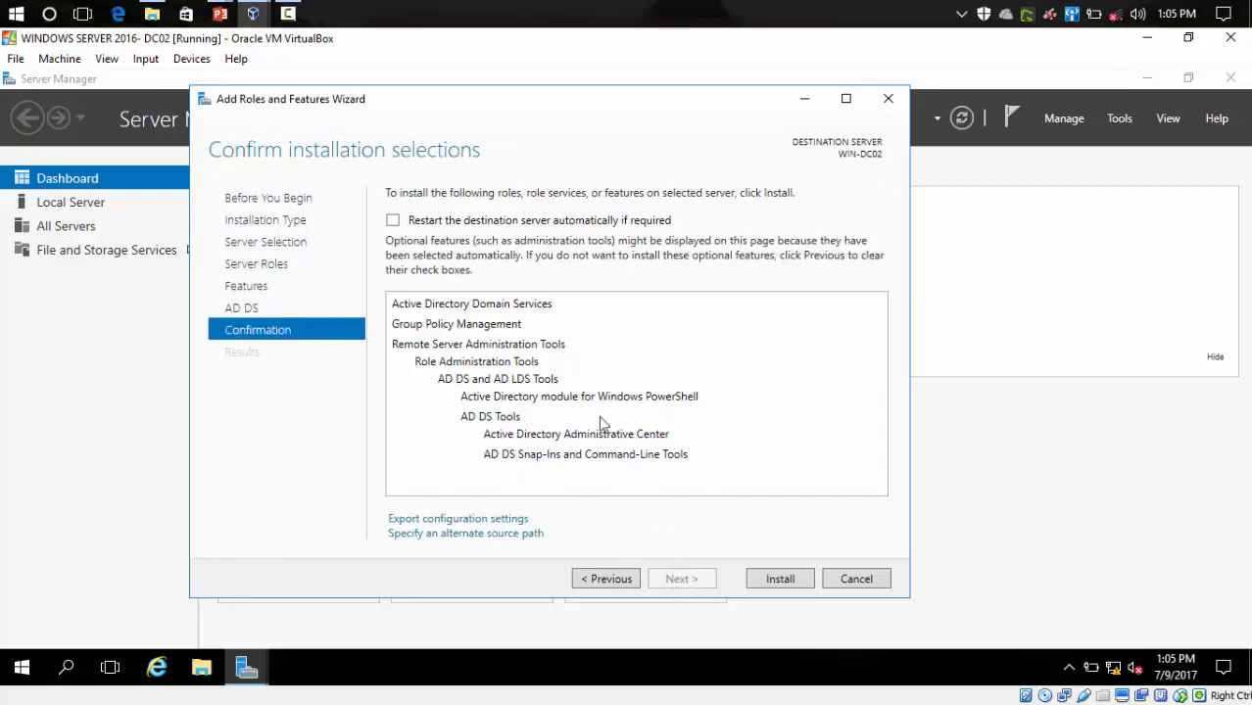
{"action": "left_click", "coordinate": [797, 583]}
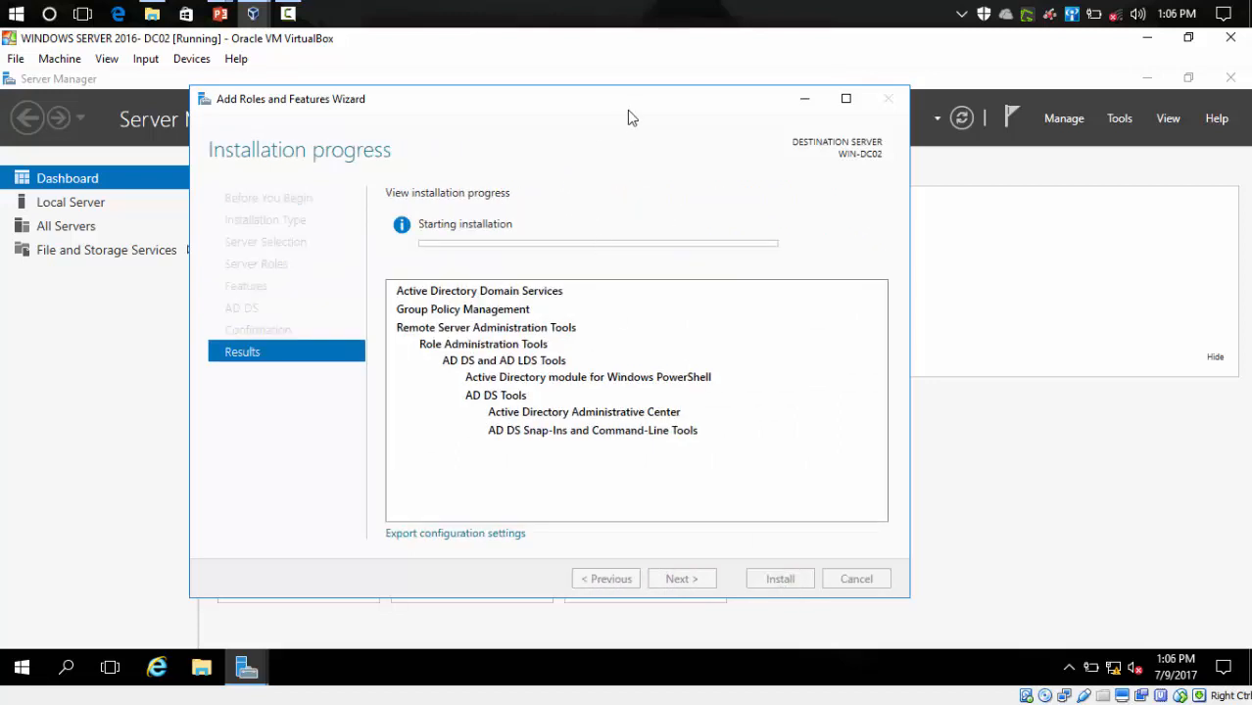
{"action": "left_click_drag", "start_coordinate": [632, 107], "coordinate": [683, 123]}
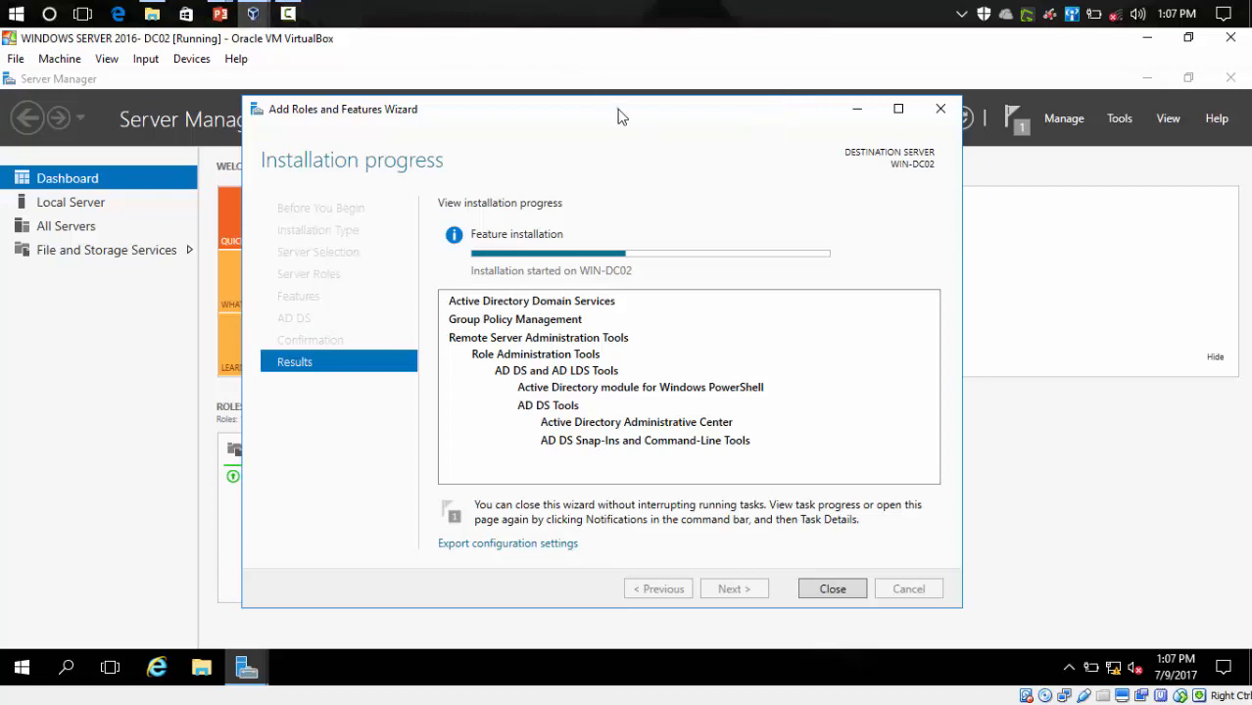
- Wait until the AD DS installation progress reports Installation succeeded on WIN-DC02
{"action": "left_click_drag", "start_coordinate": [620, 114], "coordinate": [618, 81]}
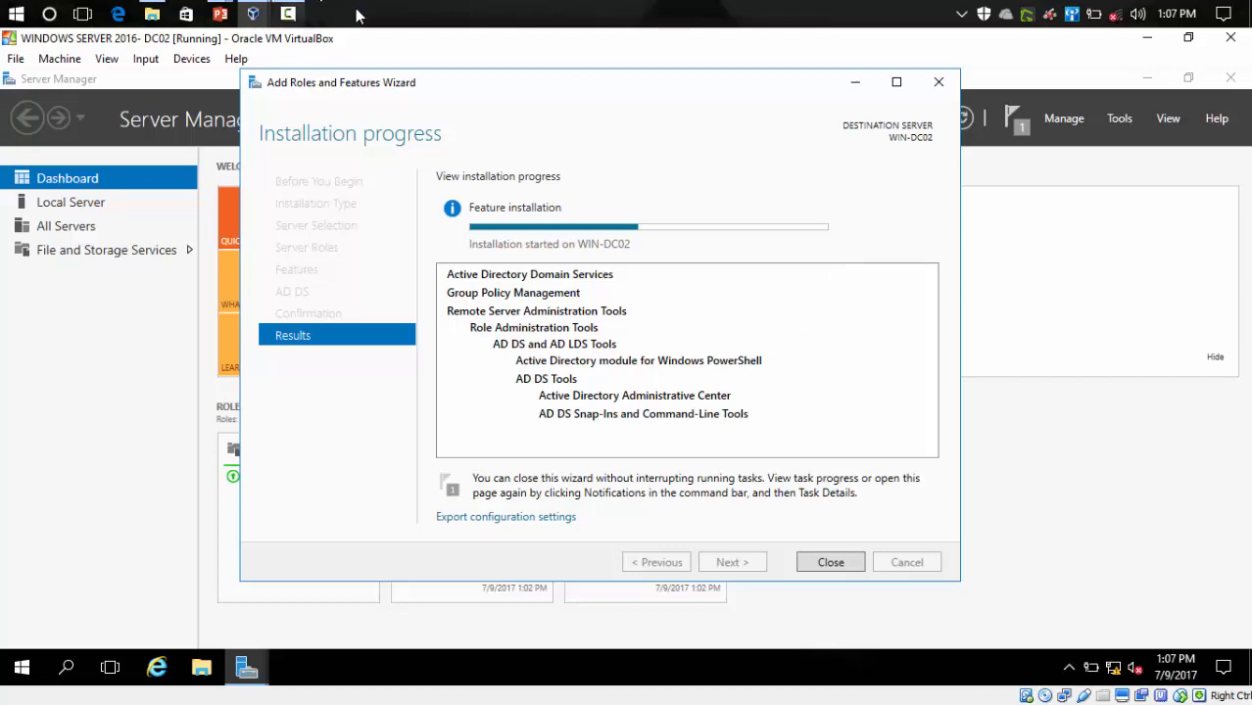
{"action": "left_click", "coordinate": [290, 13]}
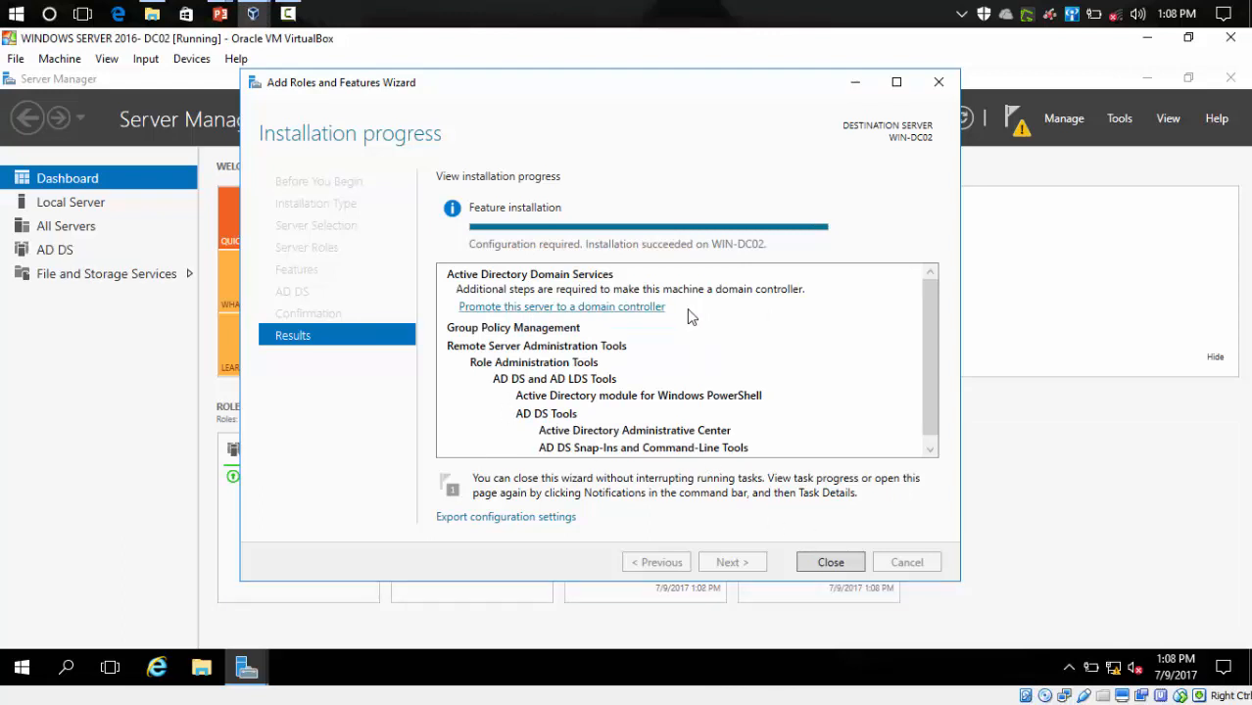
- Close the wizard and choose Promote this server to a domain controller from the notifications flag
{"action": "left_click", "coordinate": [830, 562]}
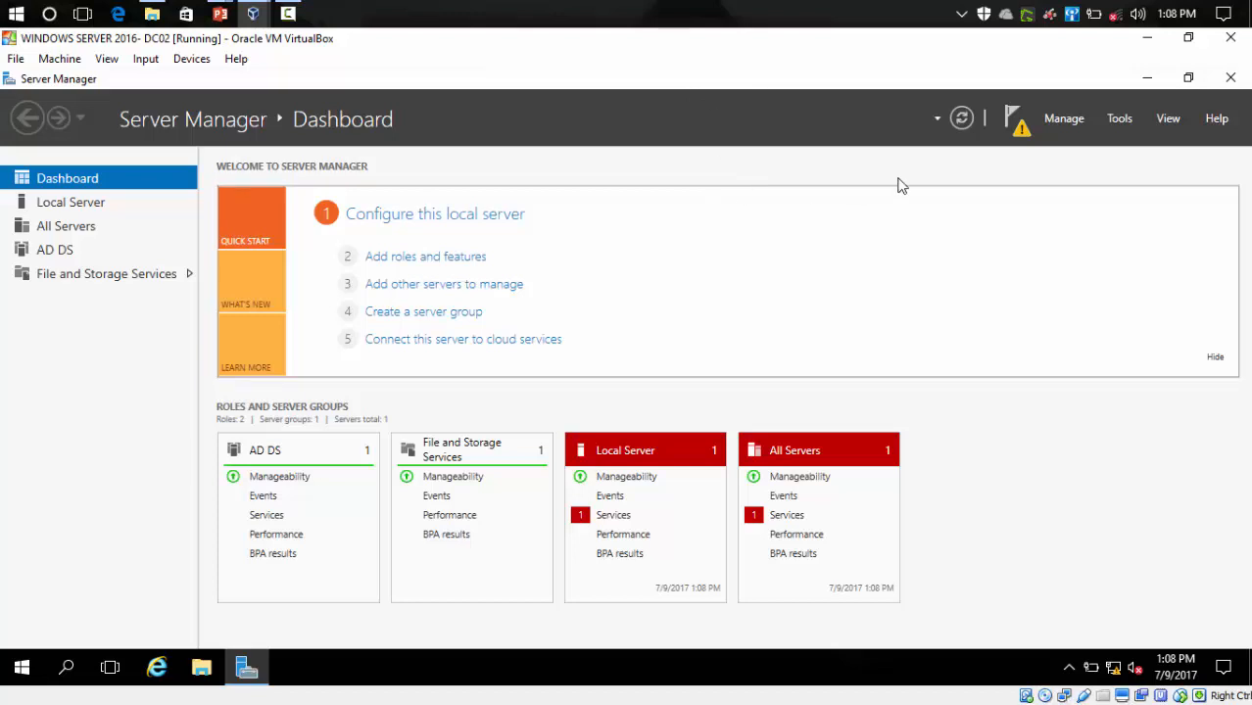
{"action": "left_click", "coordinate": [1020, 131]}
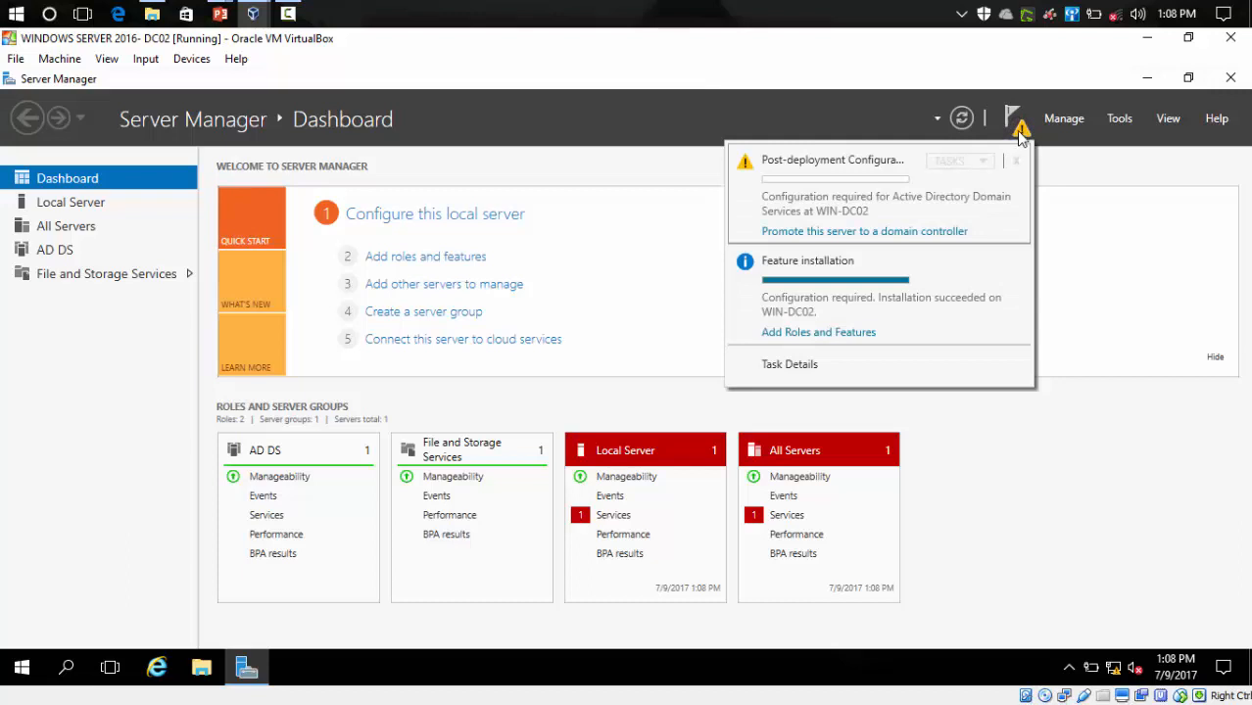
{"action": "left_click", "coordinate": [865, 232]}
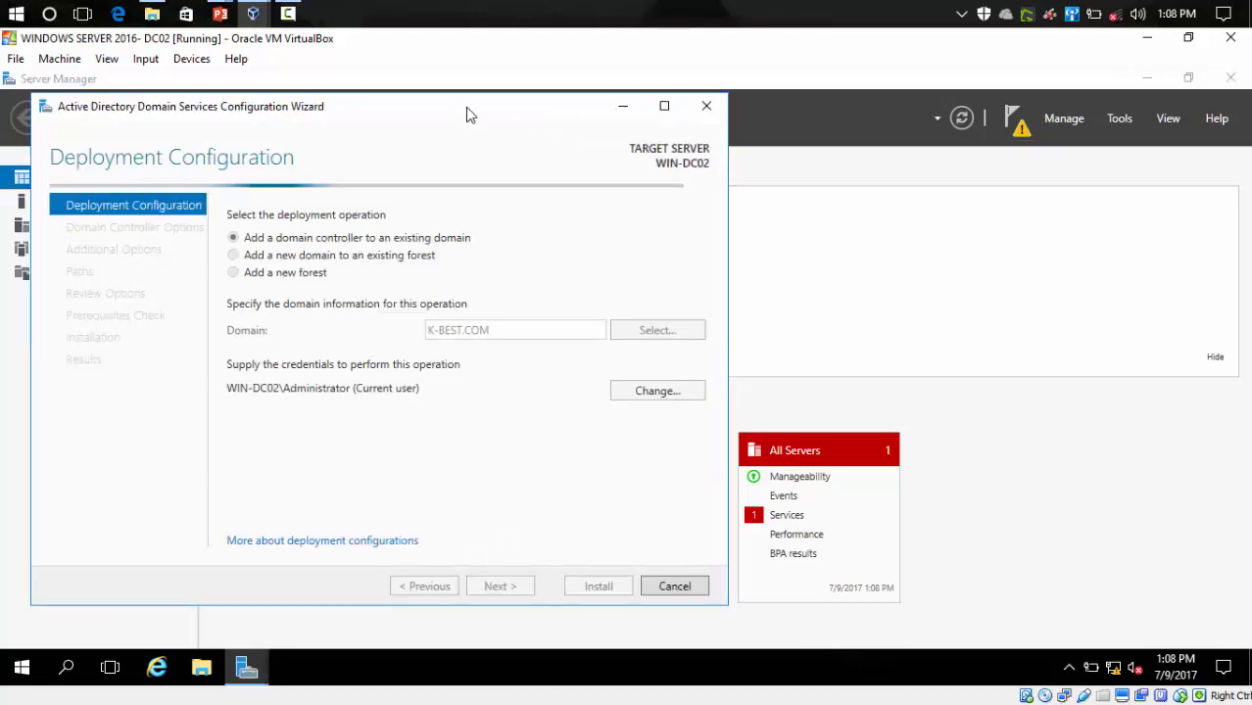
{"action": "left_click_drag", "start_coordinate": [478, 110], "coordinate": [647, 108]}
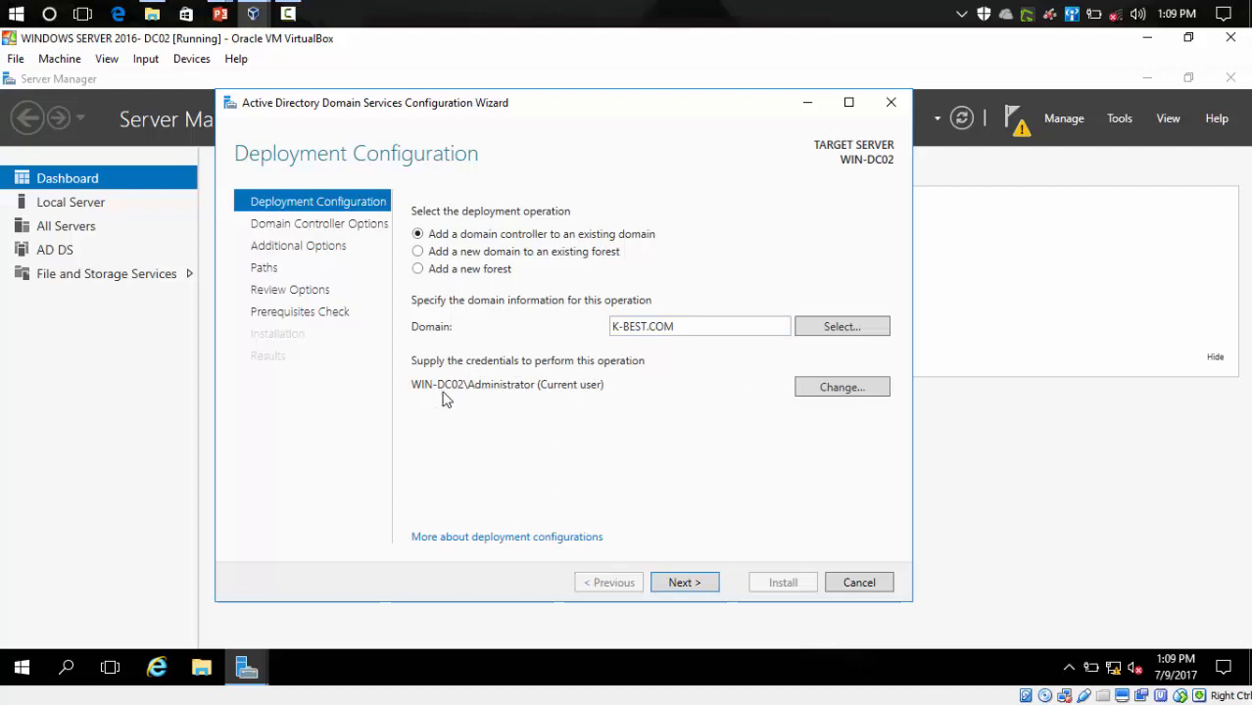
- Replace the deployment credentials with K-BEST\administrator and its password
{"action": "left_click", "coordinate": [858, 390]}
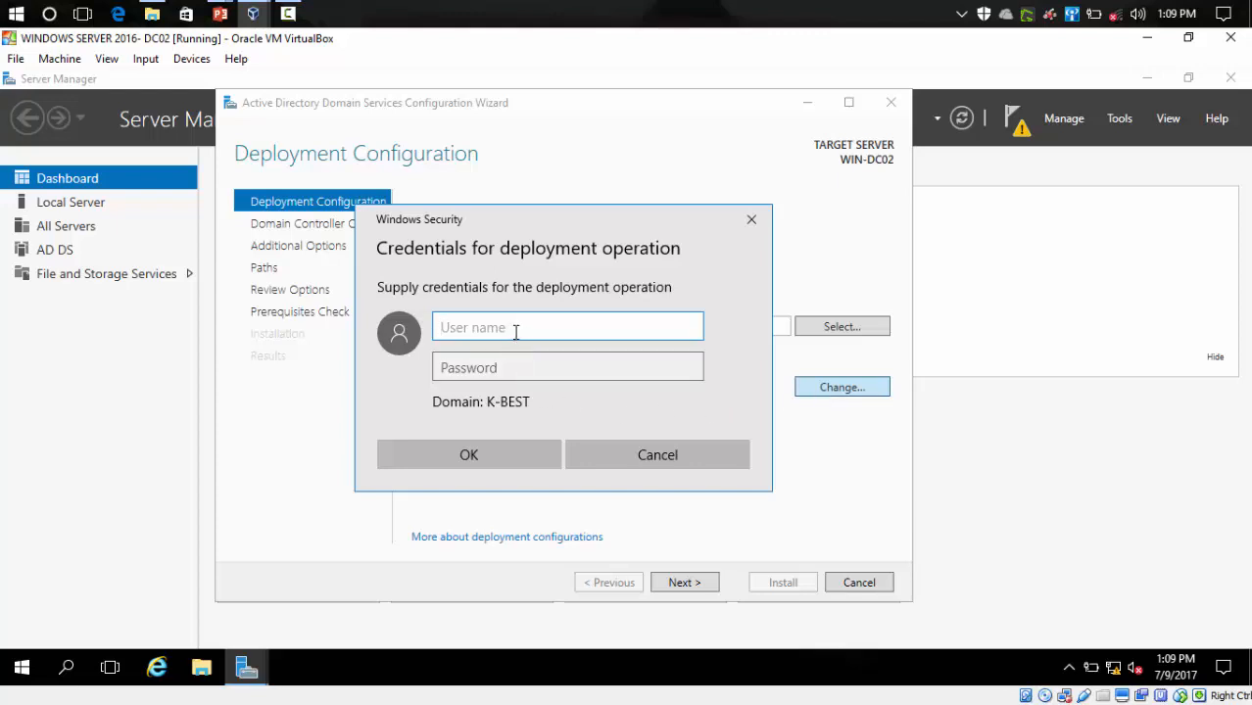
{"action": "type", "text": "administrator"}
{"action": "key", "text": "Tab"}
{"action": "type", "text": "••"}
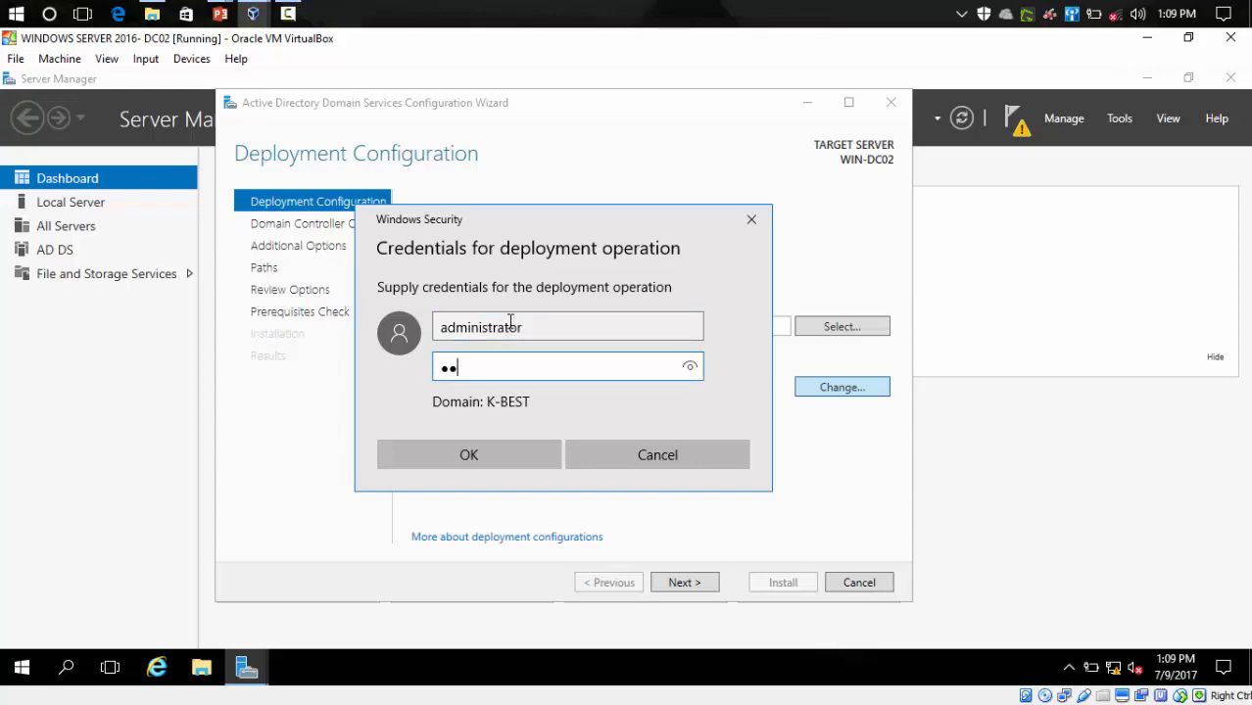
{"action": "type", "text": "••••••"}
{"action": "left_click", "coordinate": [515, 456]}
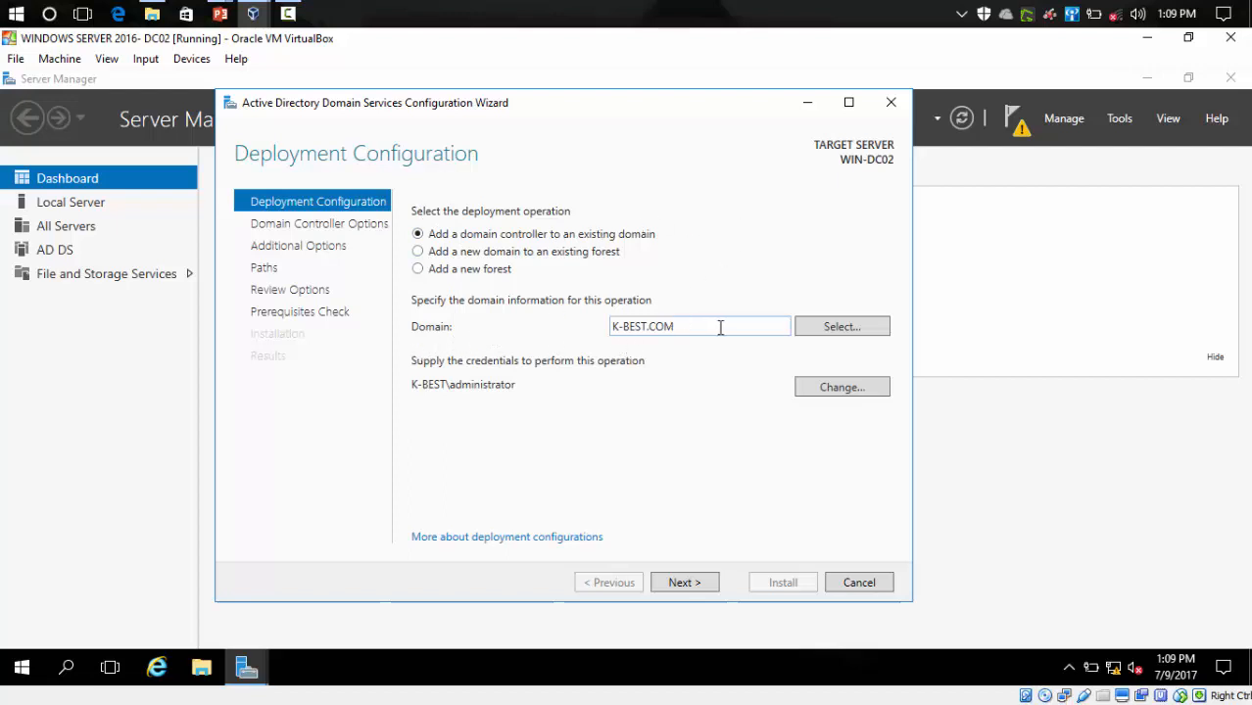
- Continue to Domain Controller Options and enter and confirm the DSRM password, keeping DNS and Global Catalog
{"action": "left_click", "coordinate": [684, 583]}
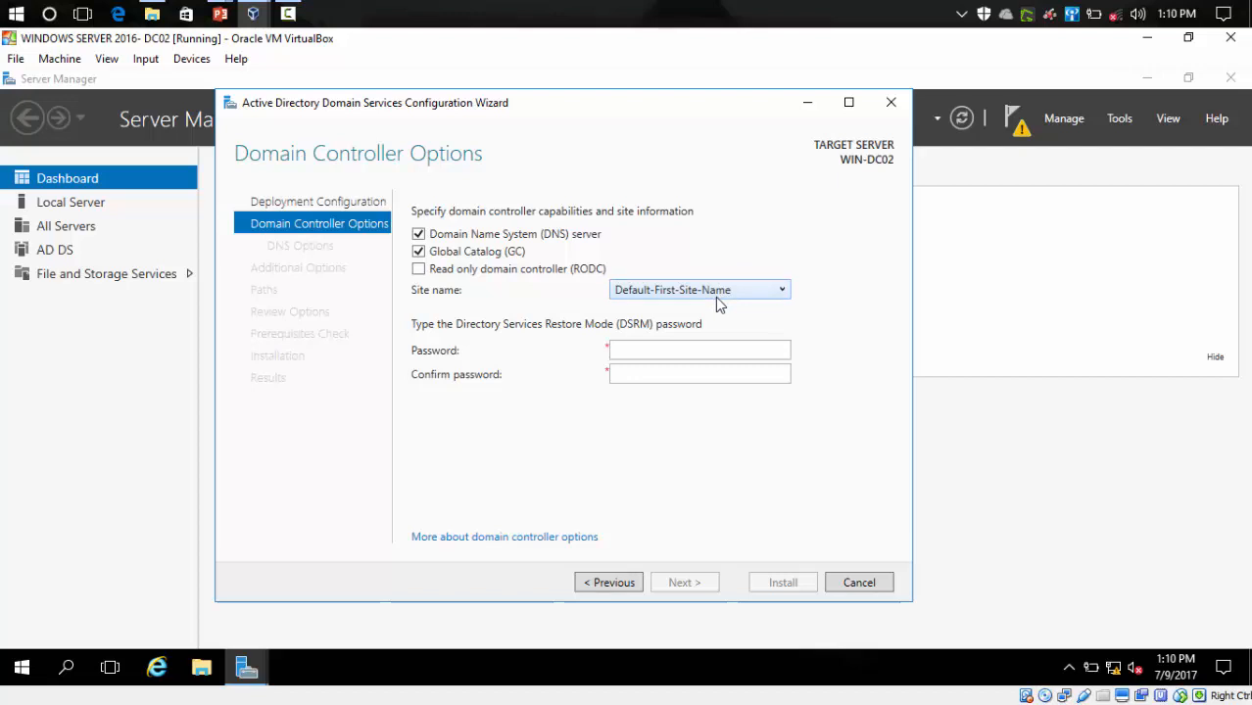
{"action": "left_click", "coordinate": [685, 348]}
{"action": "type", "text": "••••••••"}
{"action": "left_click", "coordinate": [666, 372]}
{"action": "type", "text": "•••"}
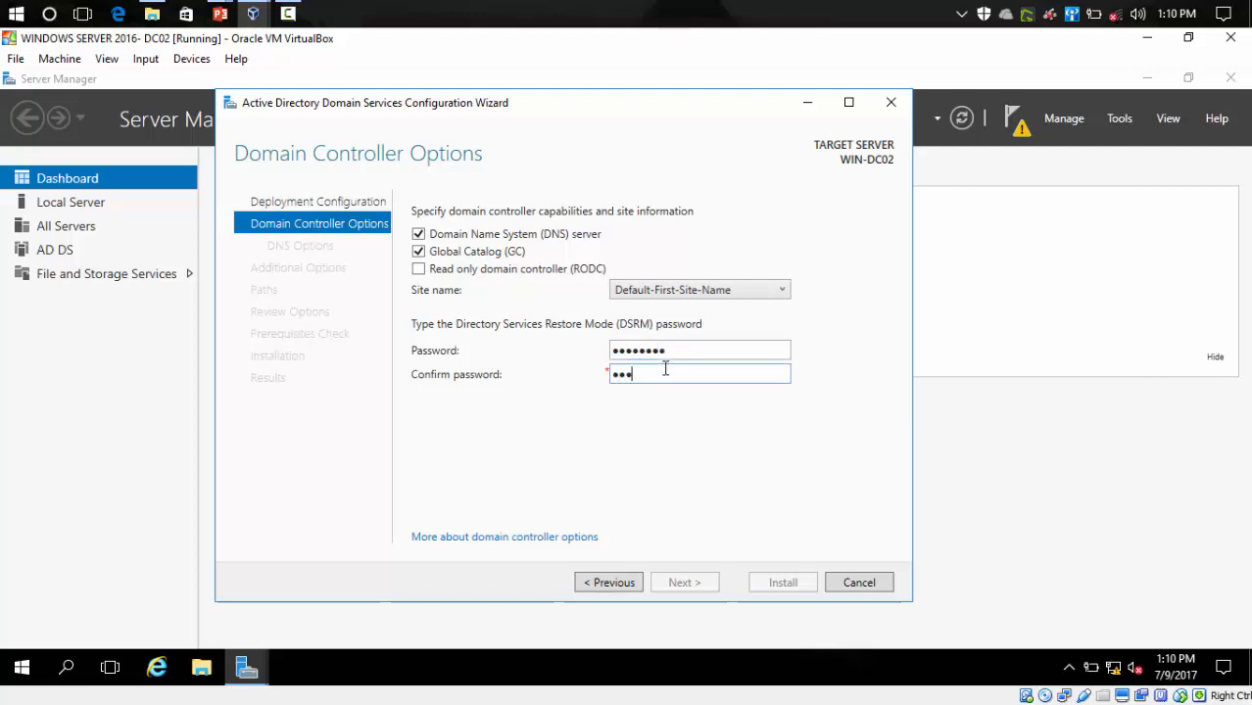
{"action": "type", "text": "•••••"}
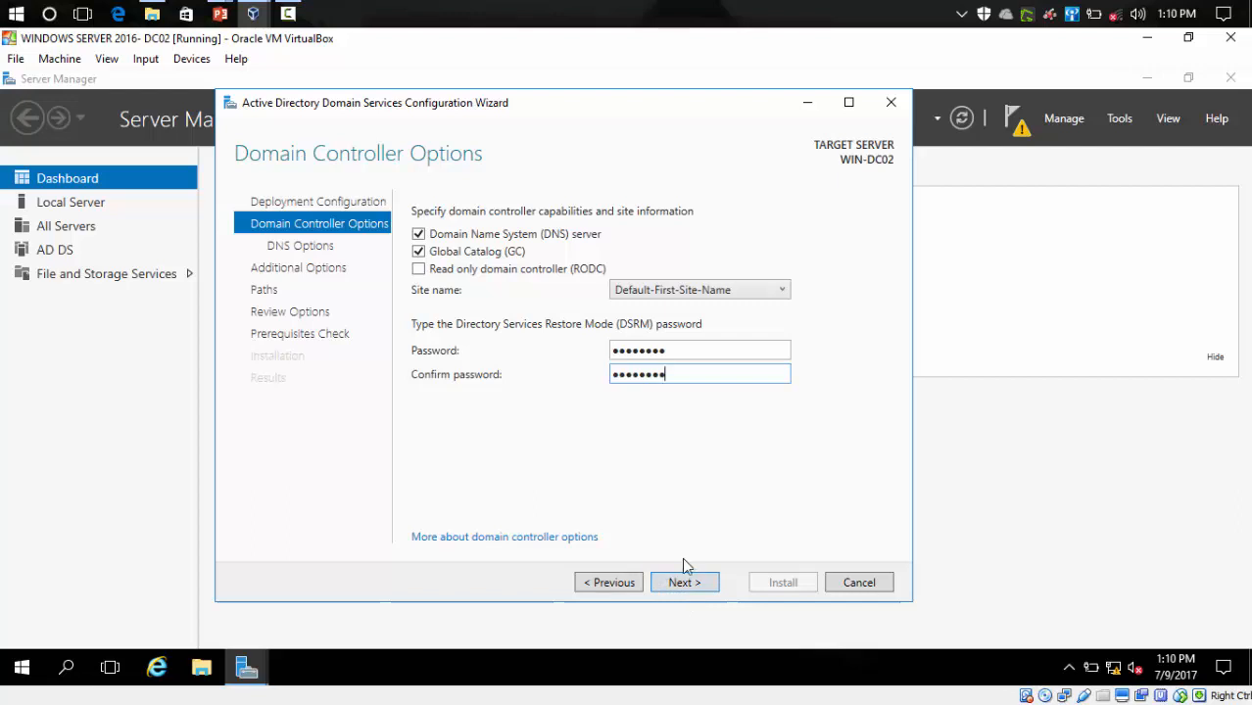
{"action": "left_click", "coordinate": [685, 583]}
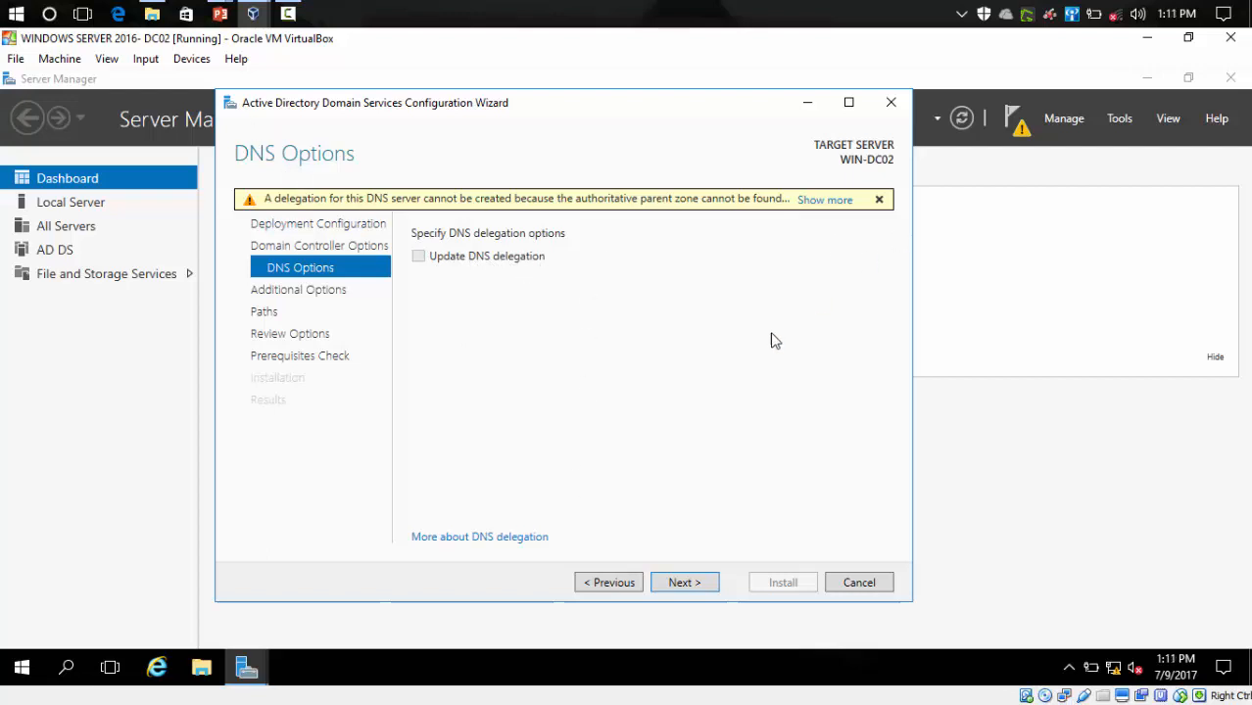
- Pass DNS Options and set Replicate from to Any domain controller, reaching the Paths page
{"action": "left_click", "coordinate": [711, 583]}
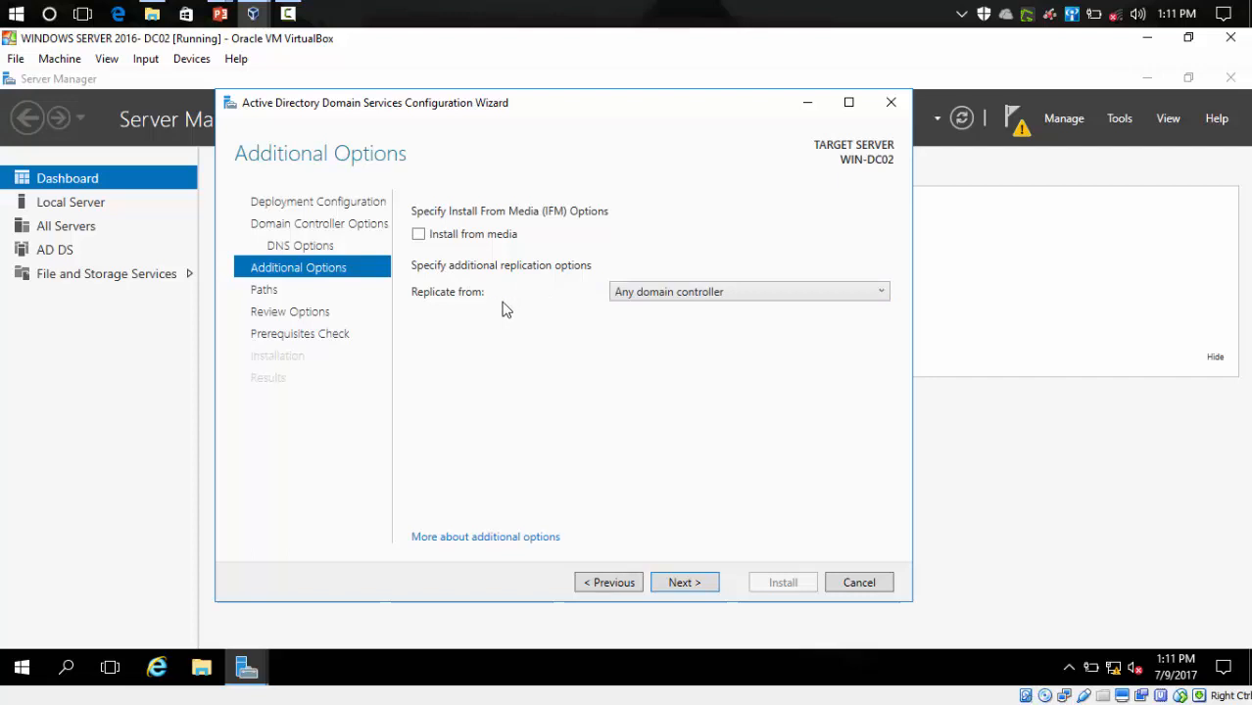
{"action": "left_click", "coordinate": [764, 291]}
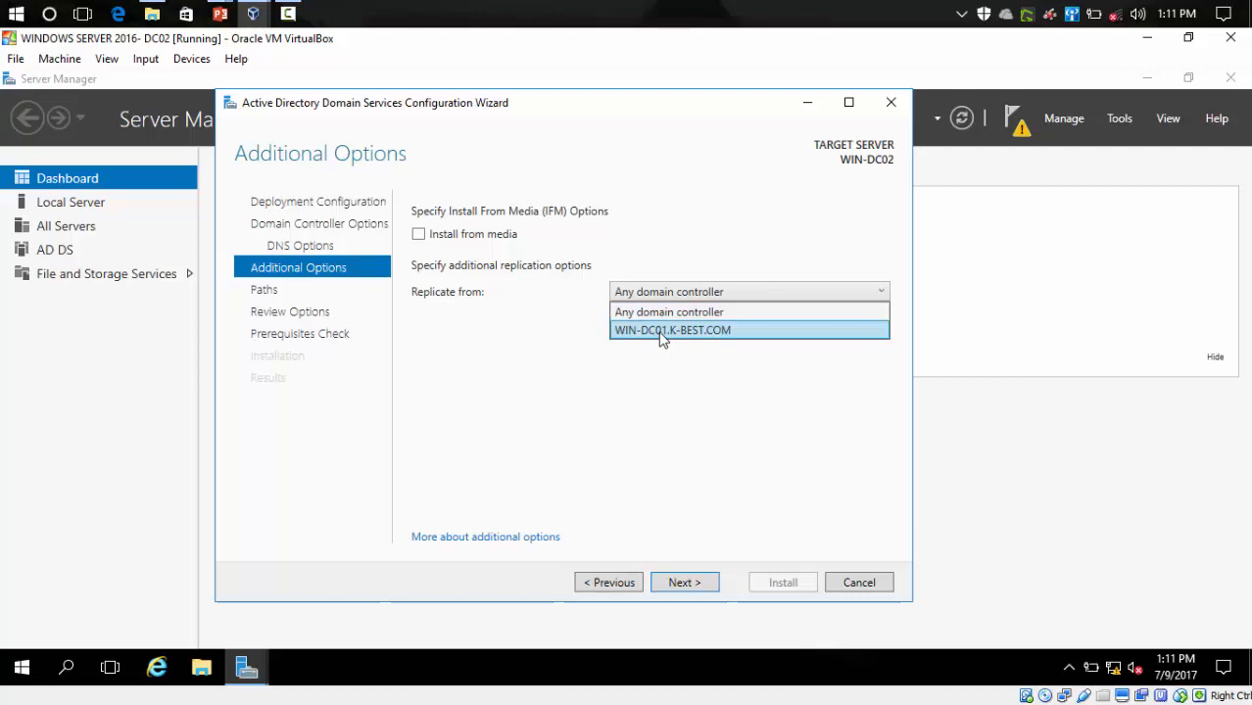
{"action": "left_click", "coordinate": [654, 313]}
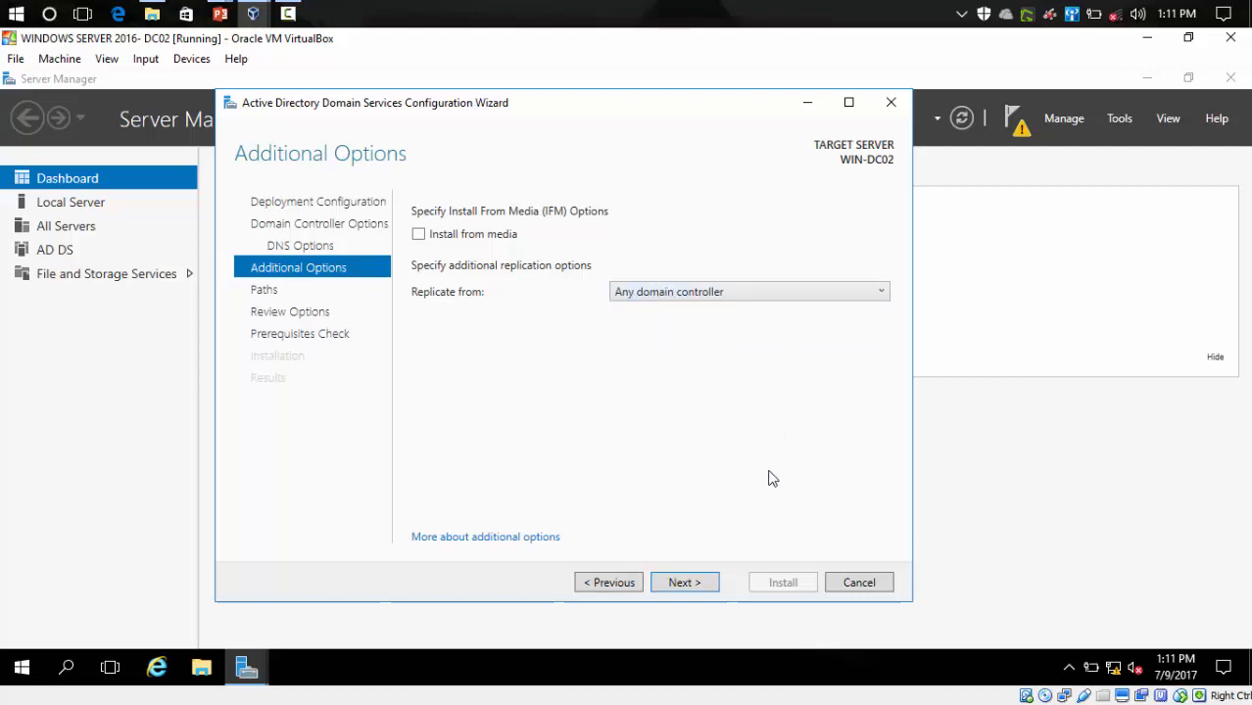
{"action": "left_click", "coordinate": [691, 585]}
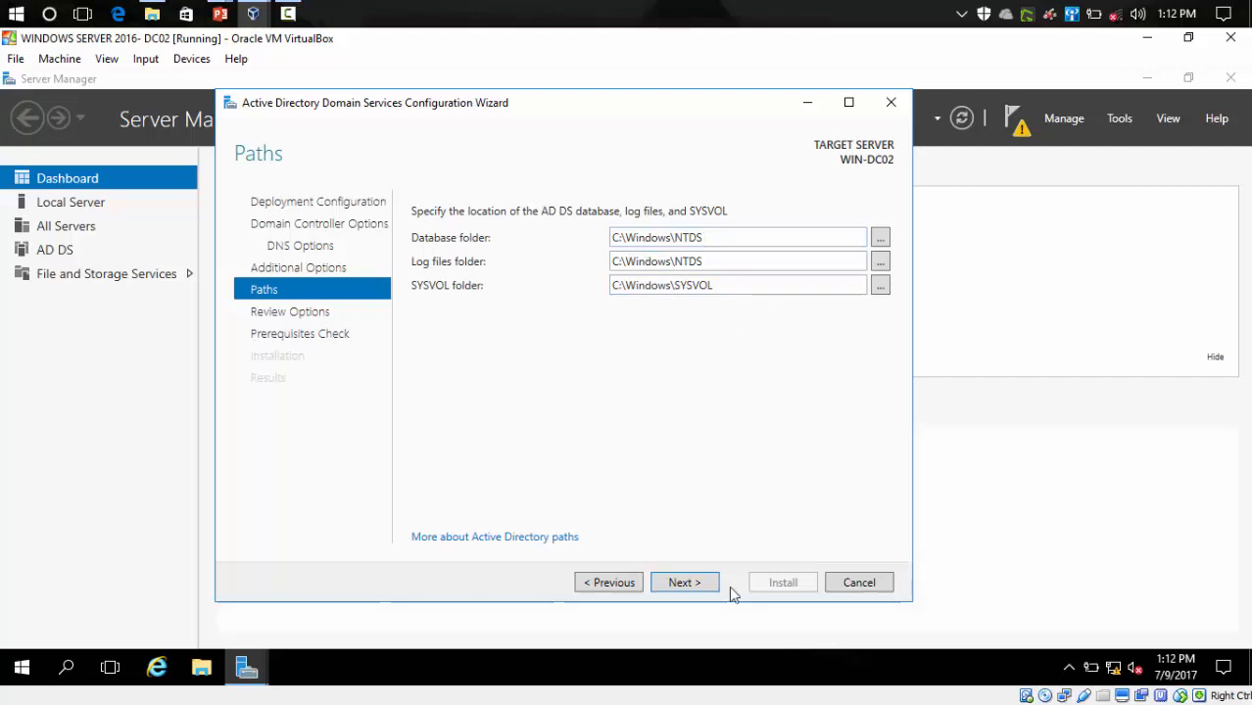
- Keep the default C:\Windows\NTDS and C:\Windows\SYSVOL folders and continue to Review Options
{"action": "left_click", "coordinate": [702, 586]}
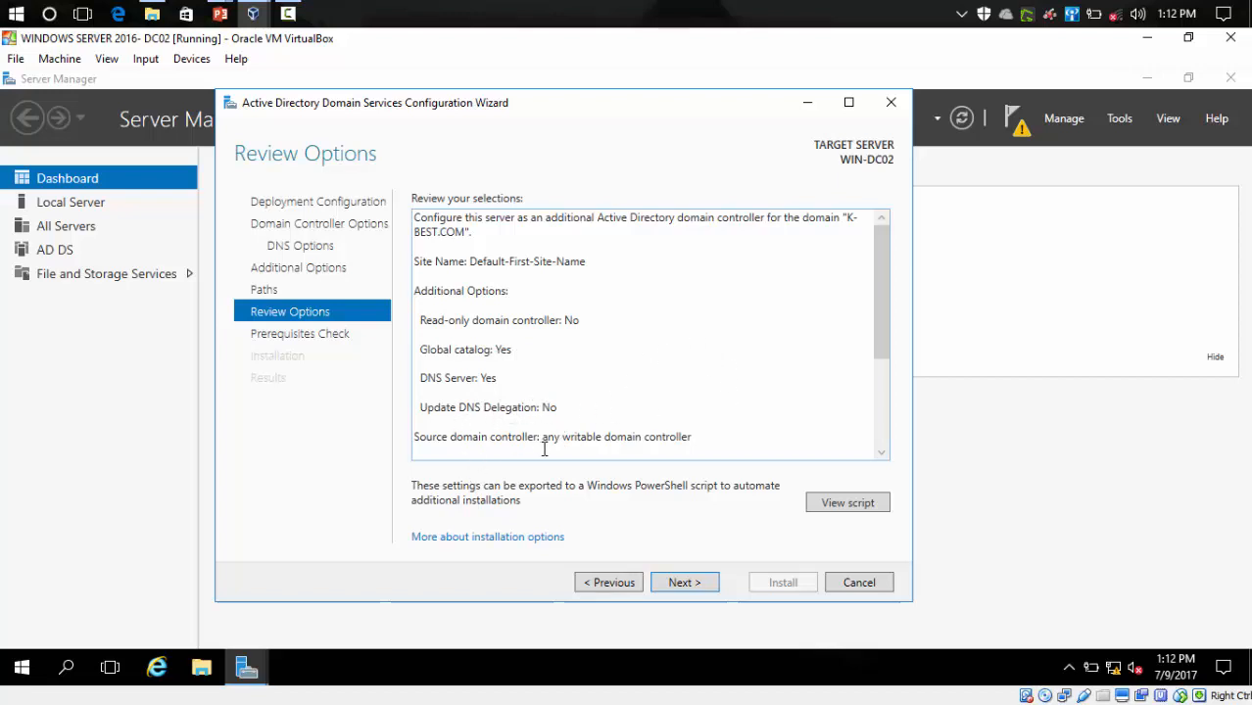
- Read through the whole Review Options summary, then run the prerequisites check
{"action": "scroll", "coordinate": [689, 424], "scroll_direction": "down", "scroll_amount": 1}
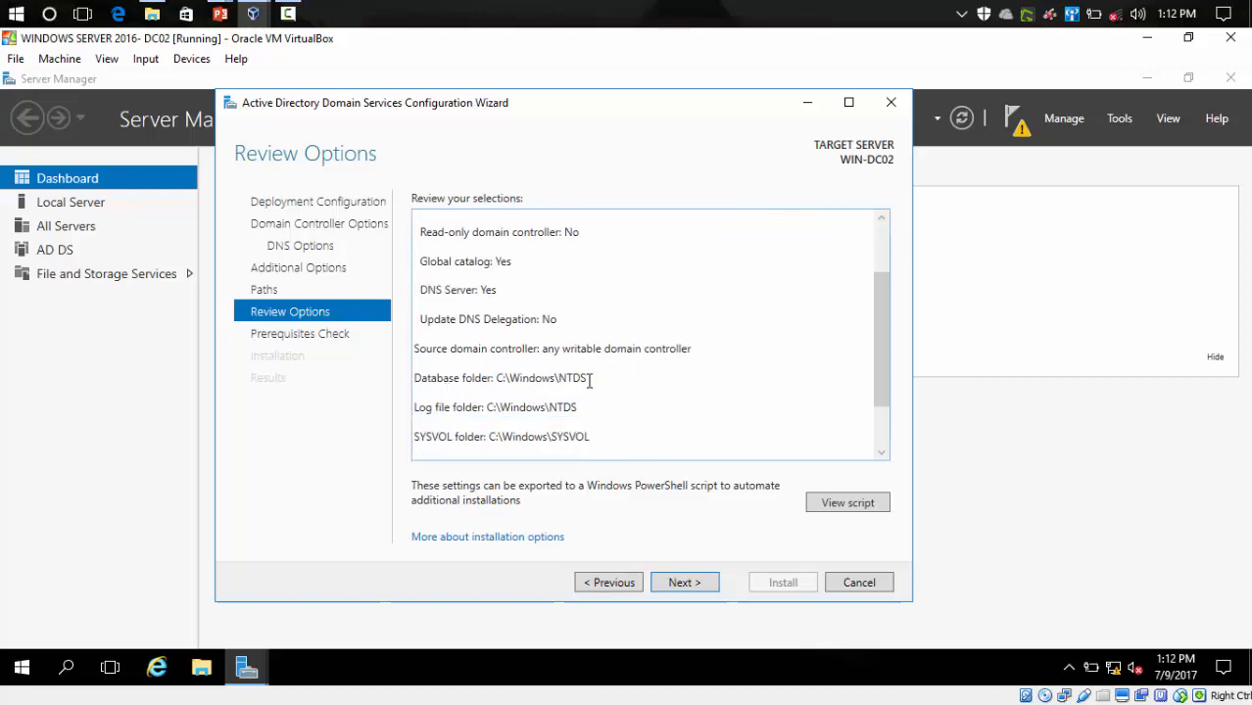
{"action": "scroll", "coordinate": [689, 439], "scroll_direction": "down", "scroll_amount": 1}
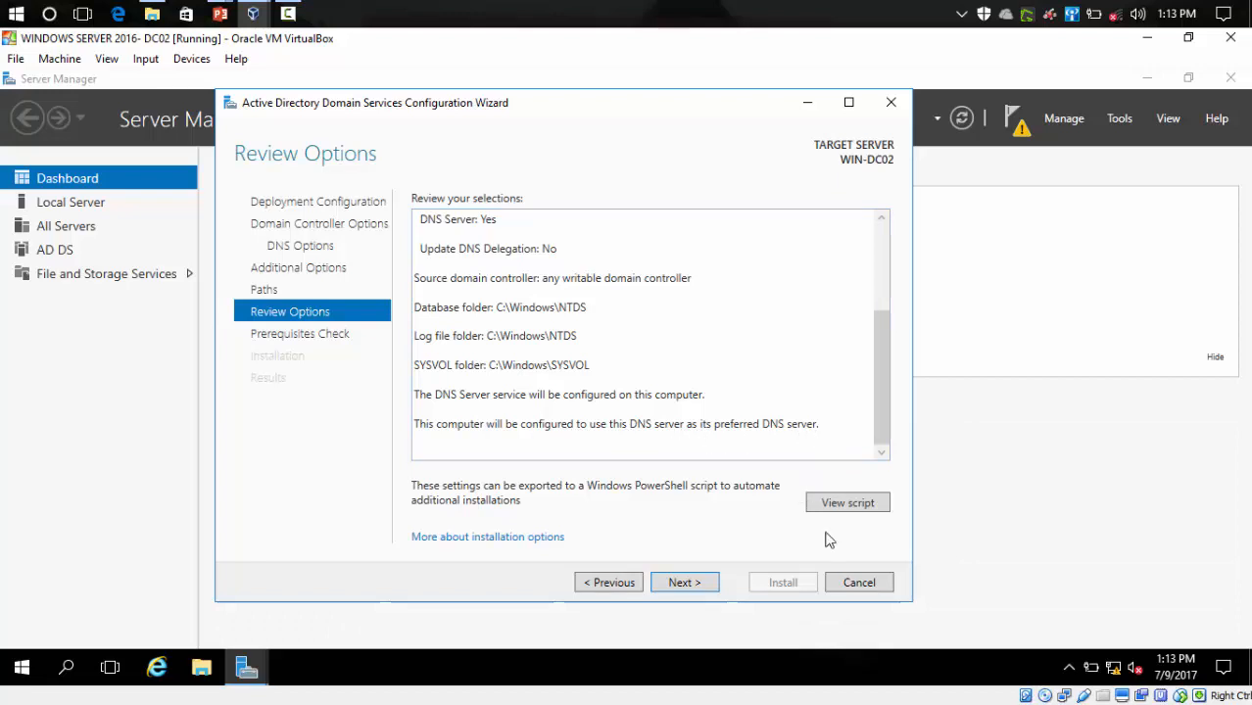
{"action": "left_click", "coordinate": [701, 585]}
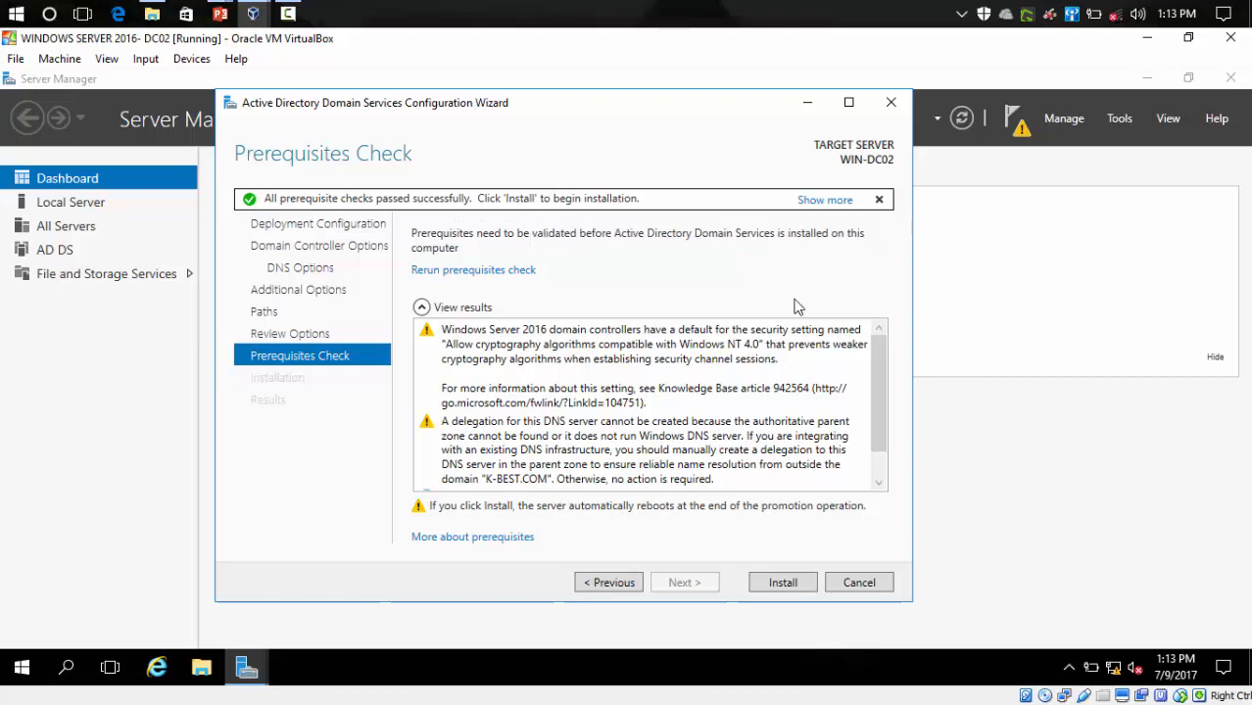
- Install WIN-DC02 as an additional domain controller for K-BEST.COM
{"action": "left_click", "coordinate": [794, 586]}
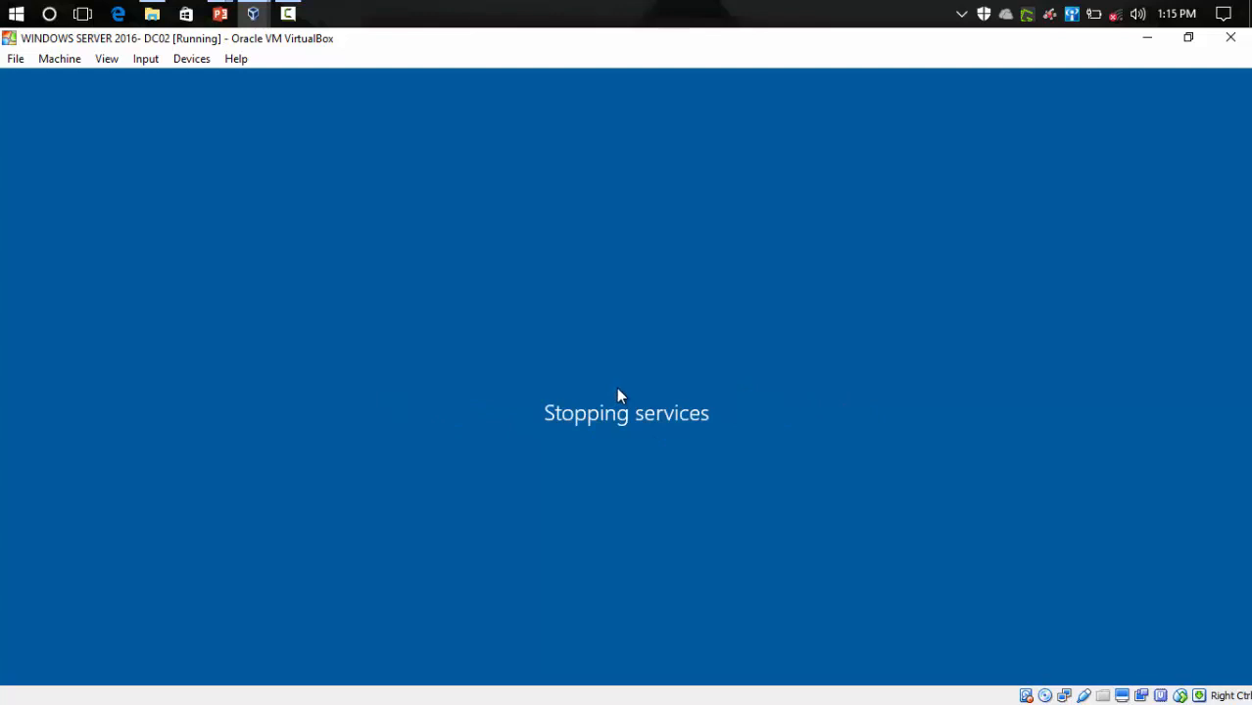
- Wait for the installation to finish and WIN-DC02 to restart automatically
{"action": "mouse_move", "coordinate": [251, 18]}
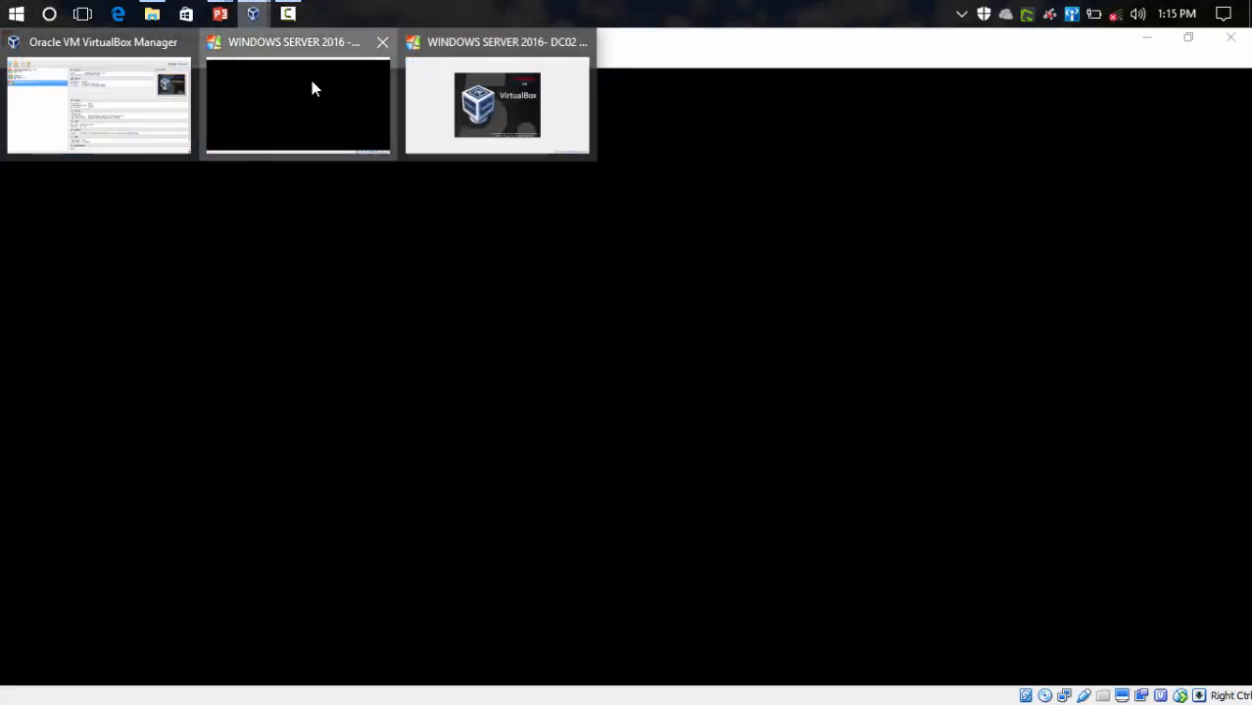
- Check DC01 at its lock screen, then return to the rebooting DC02 machine
{"action": "left_click", "coordinate": [312, 89]}
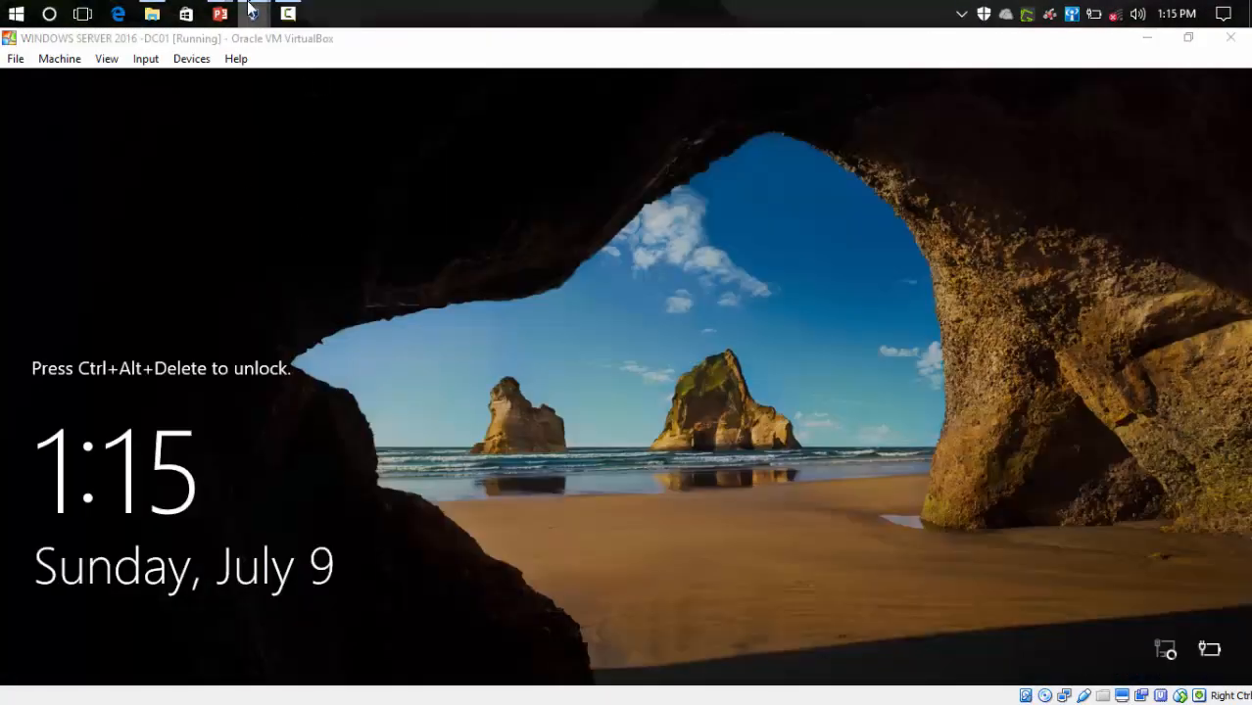
{"action": "mouse_move", "coordinate": [252, 14]}
{"action": "left_click", "coordinate": [419, 119]}
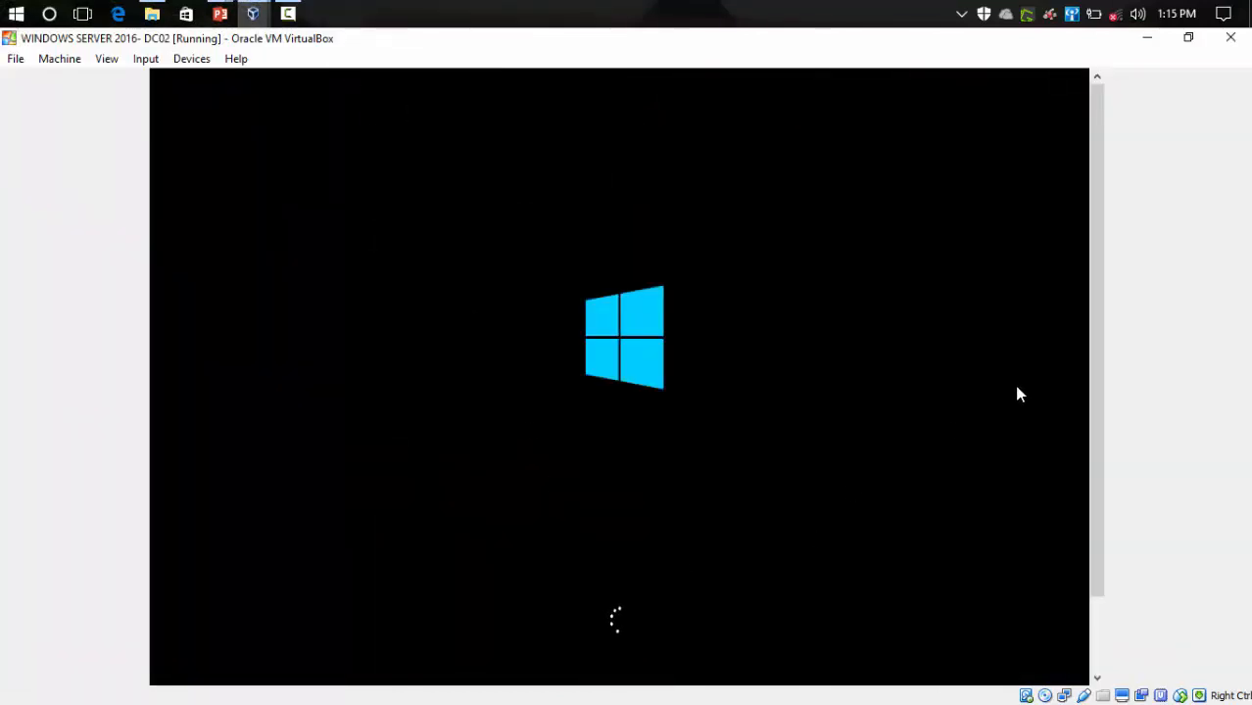
{"action": "left_click_drag", "start_coordinate": [1094, 362], "coordinate": [1096, 417]}
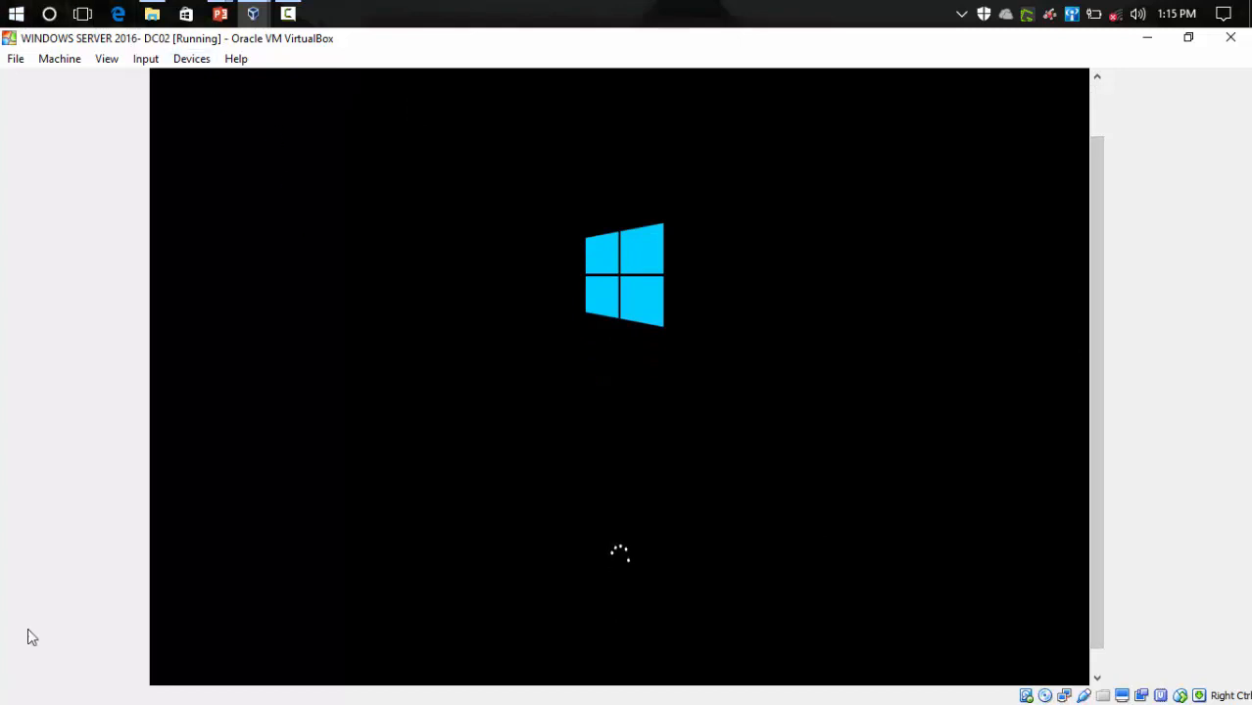
- Switch the DC02 virtual machine window to full-screen mode
{"action": "left_click", "coordinate": [145, 59]}
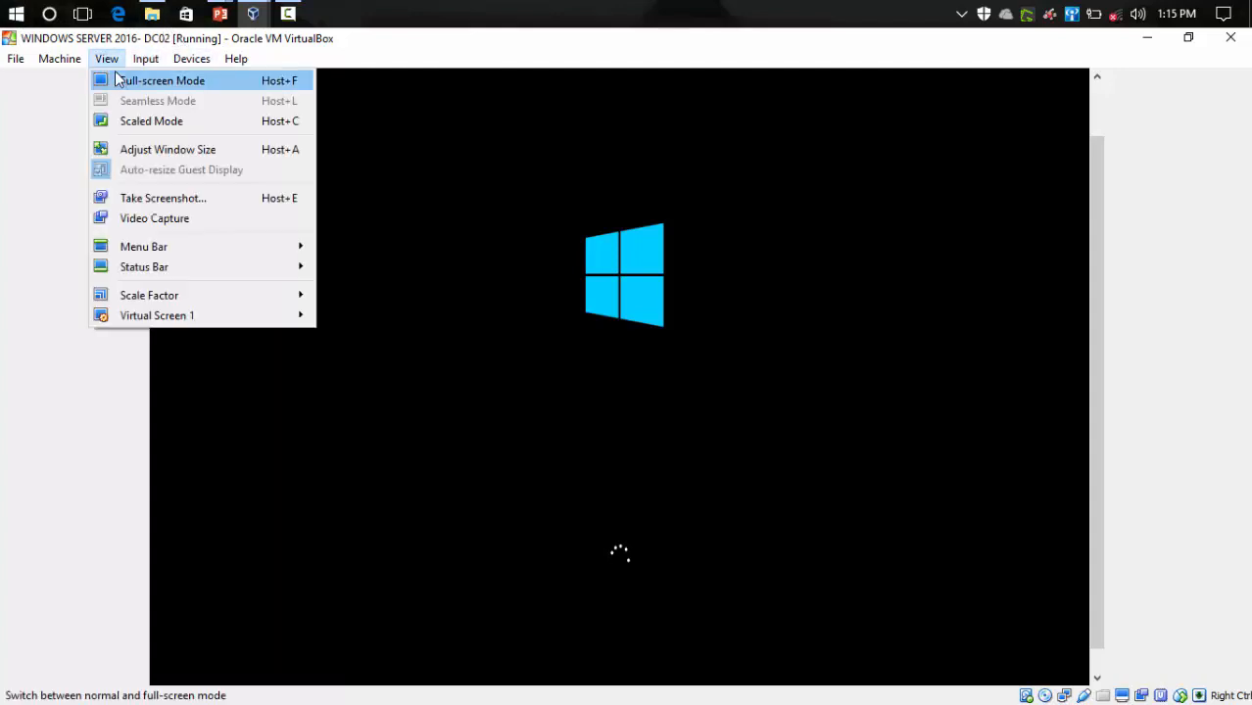
{"action": "left_click", "coordinate": [118, 79]}
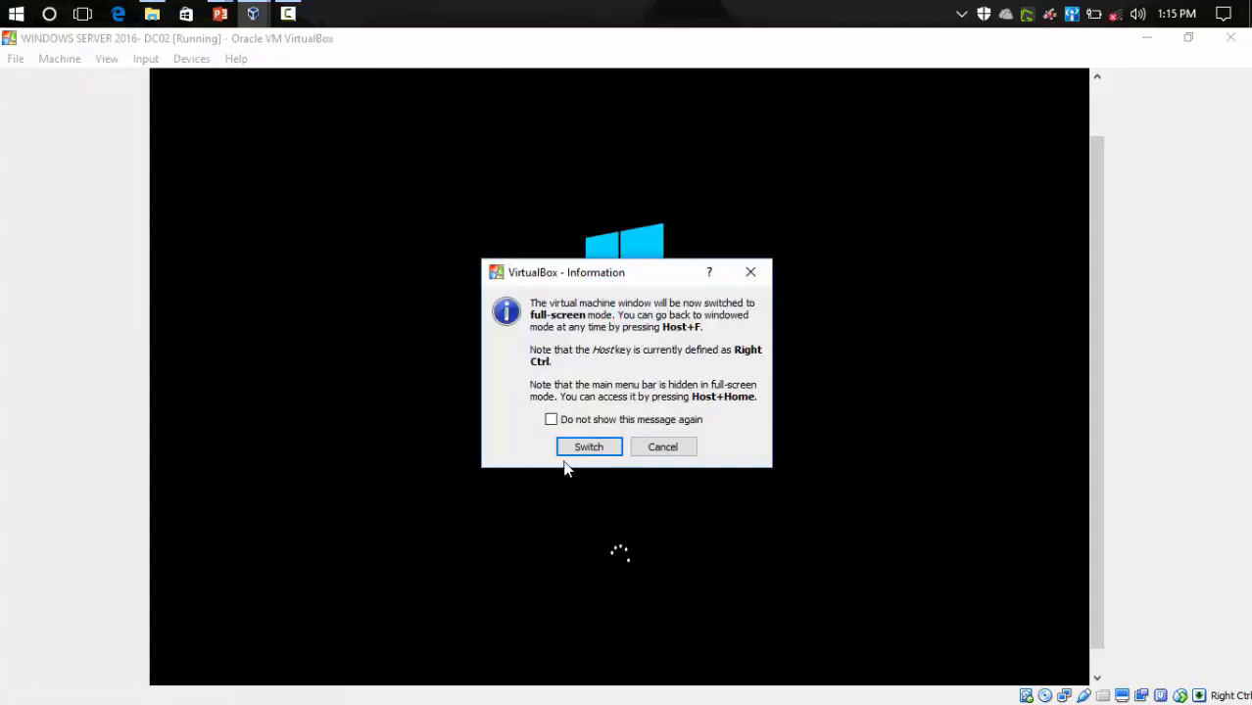
{"action": "left_click", "coordinate": [565, 451]}
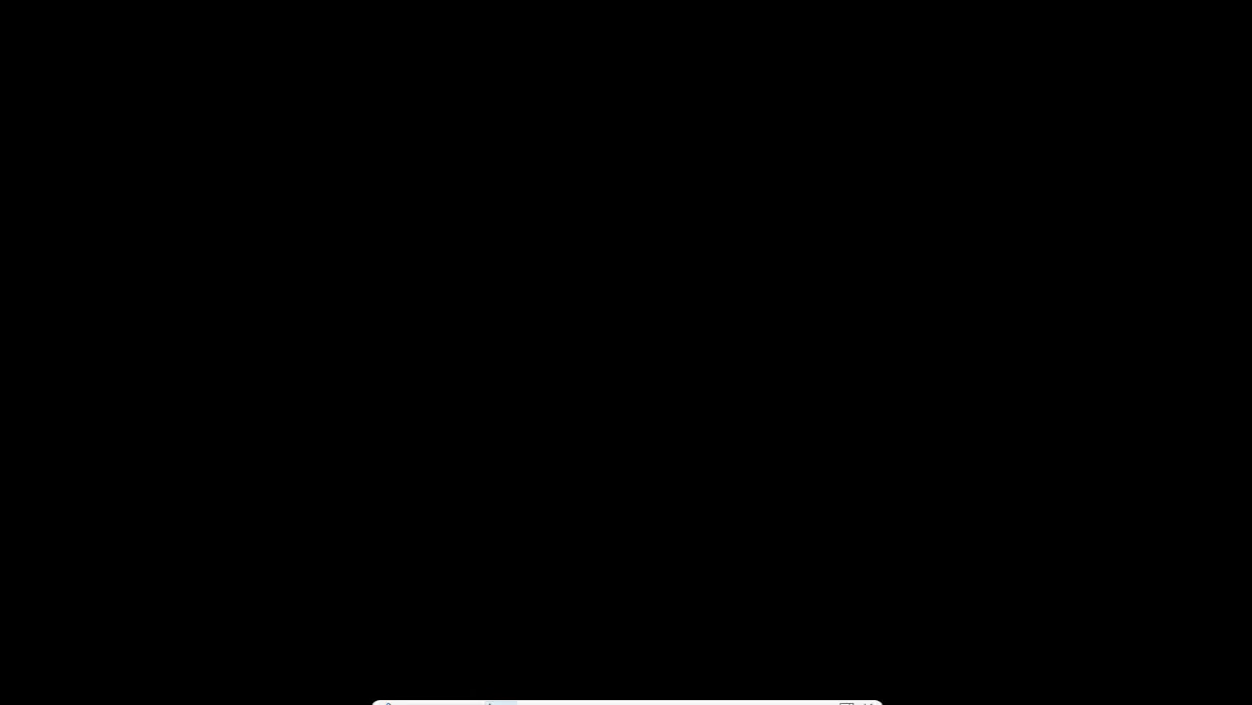
{"action": "left_click", "coordinate": [500, 696]}
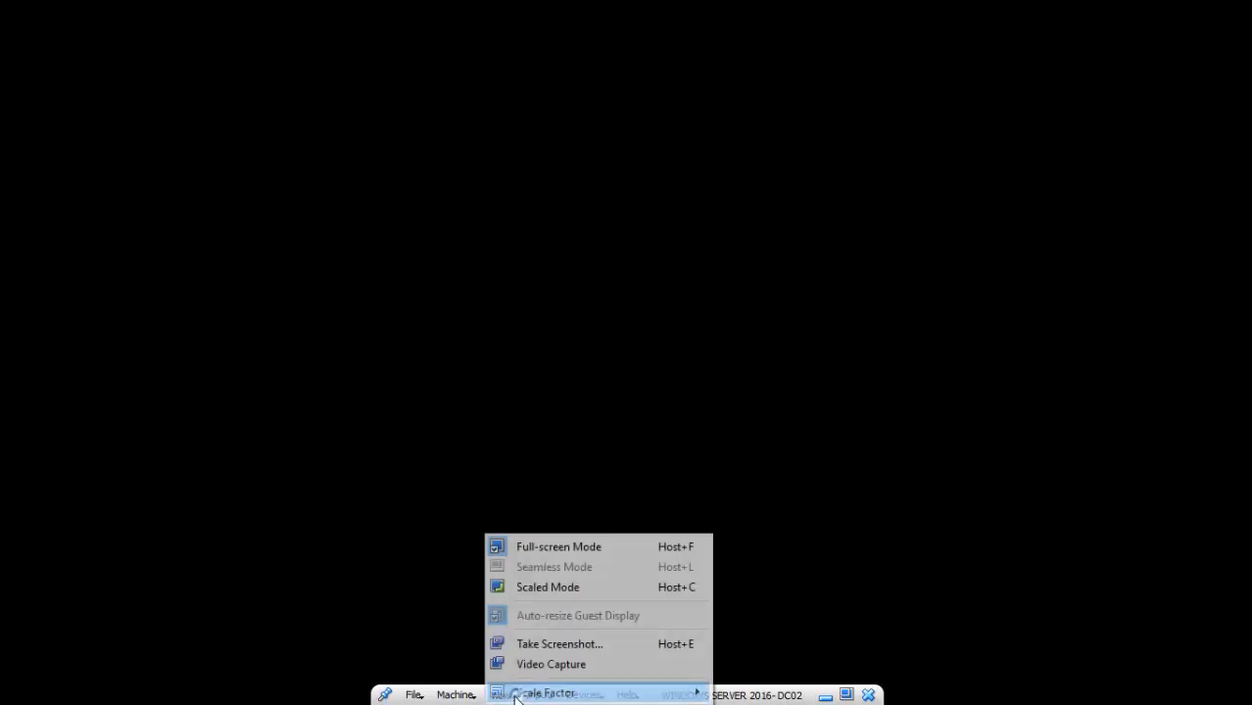
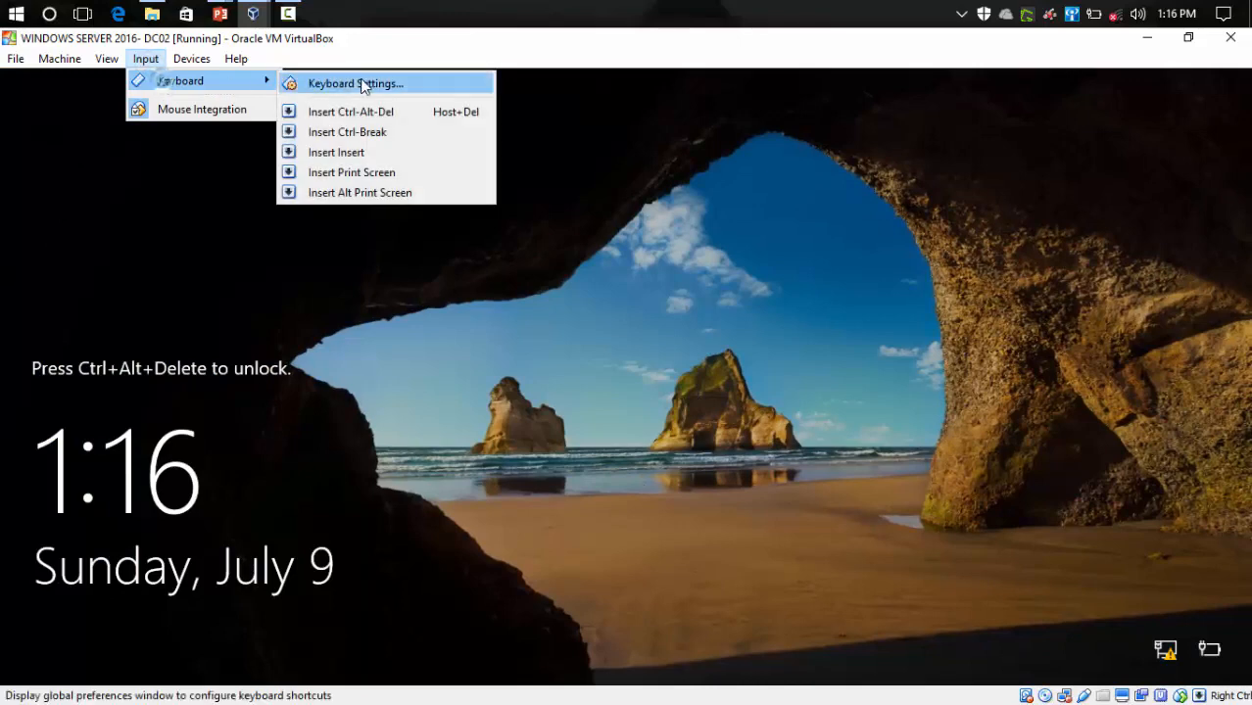
- Unlock DC02 with Ctrl-Alt-Del and sign in using the domain administrator password
{"action": "left_click", "coordinate": [366, 112]}
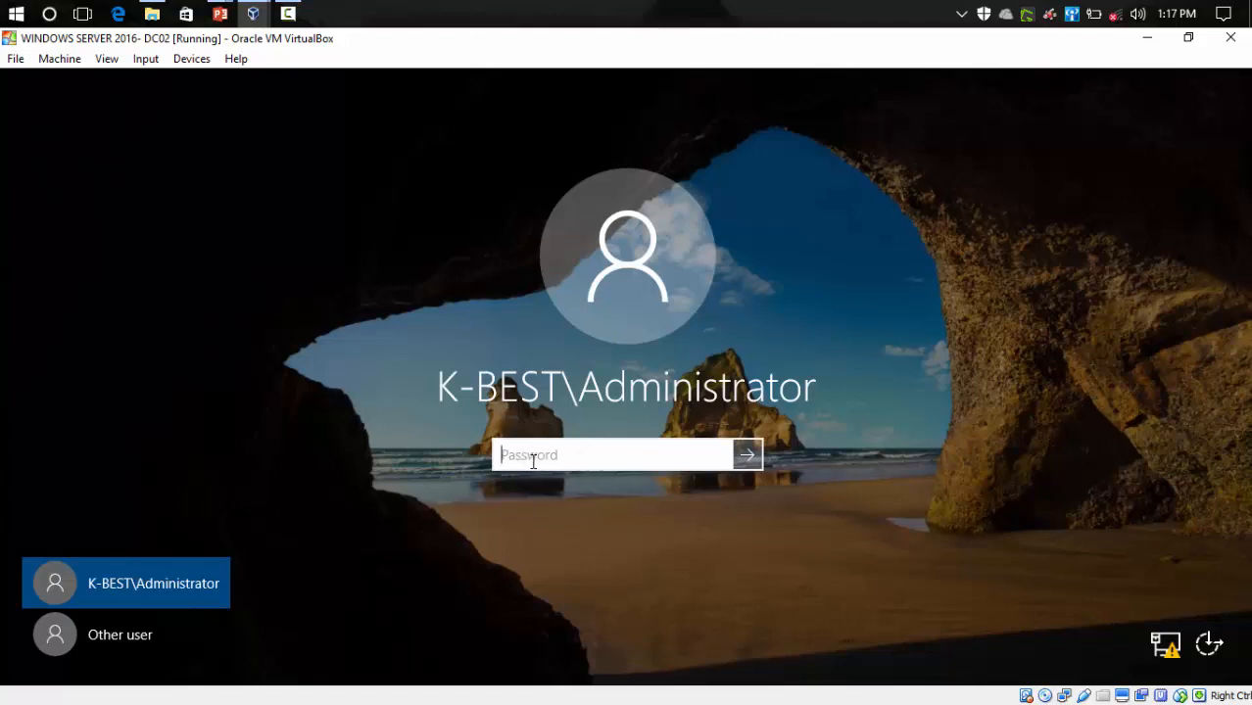
{"action": "type", "text": "********"}
{"action": "key", "text": "Return"}
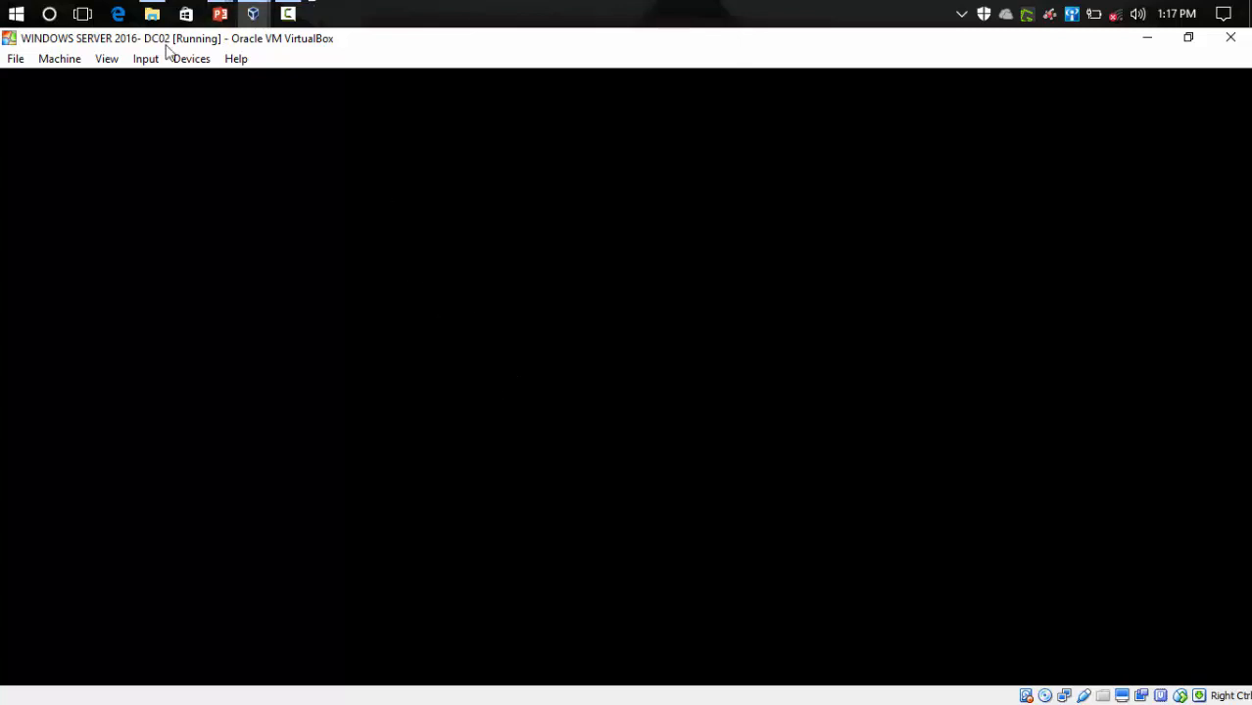
- Flip between the DC01 and DC02 windows, finishing on DC02 once its desktop loads
{"action": "mouse_move", "coordinate": [254, 12]}
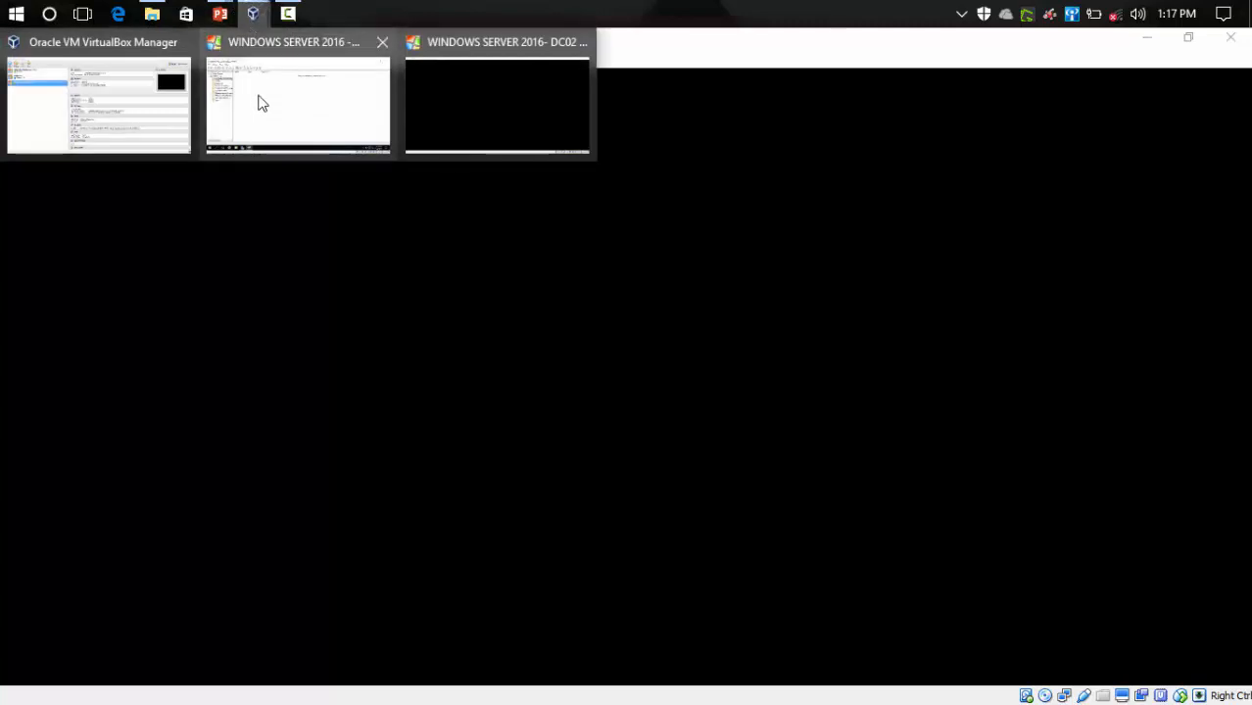
{"action": "left_click", "coordinate": [260, 101]}
{"action": "mouse_move", "coordinate": [267, 12]}
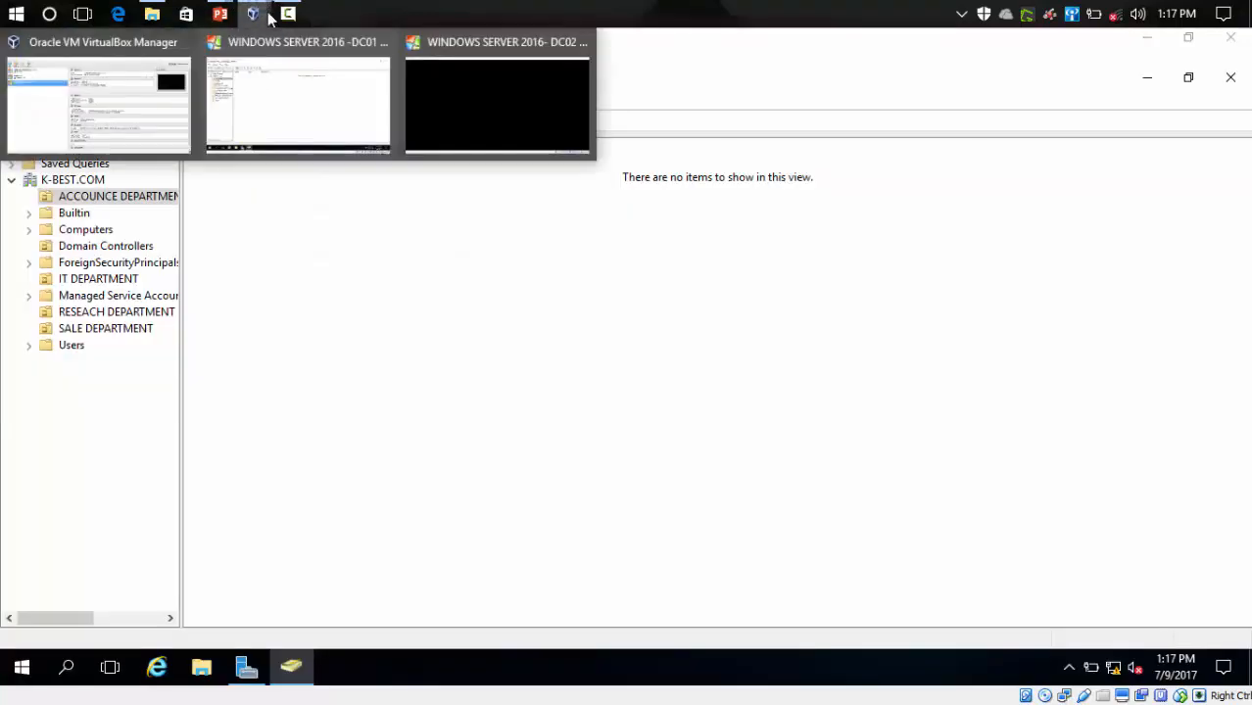
{"action": "left_click", "coordinate": [416, 78]}
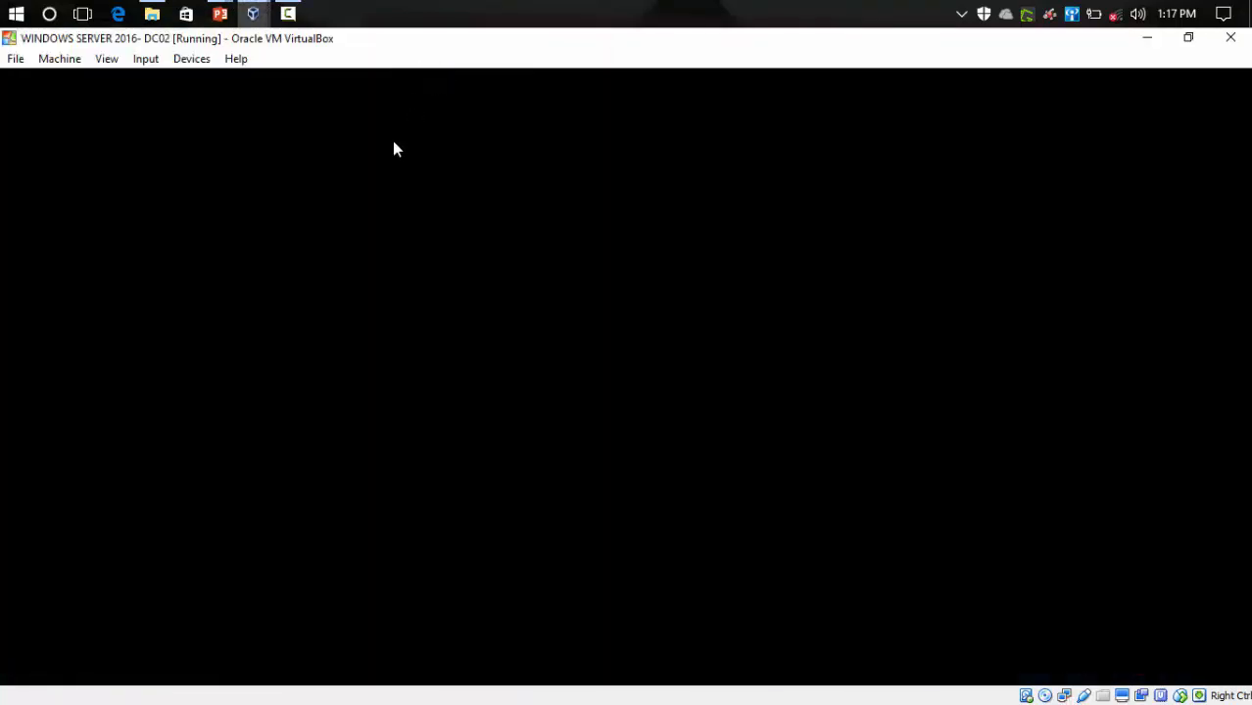
{"action": "mouse_move", "coordinate": [254, 12]}
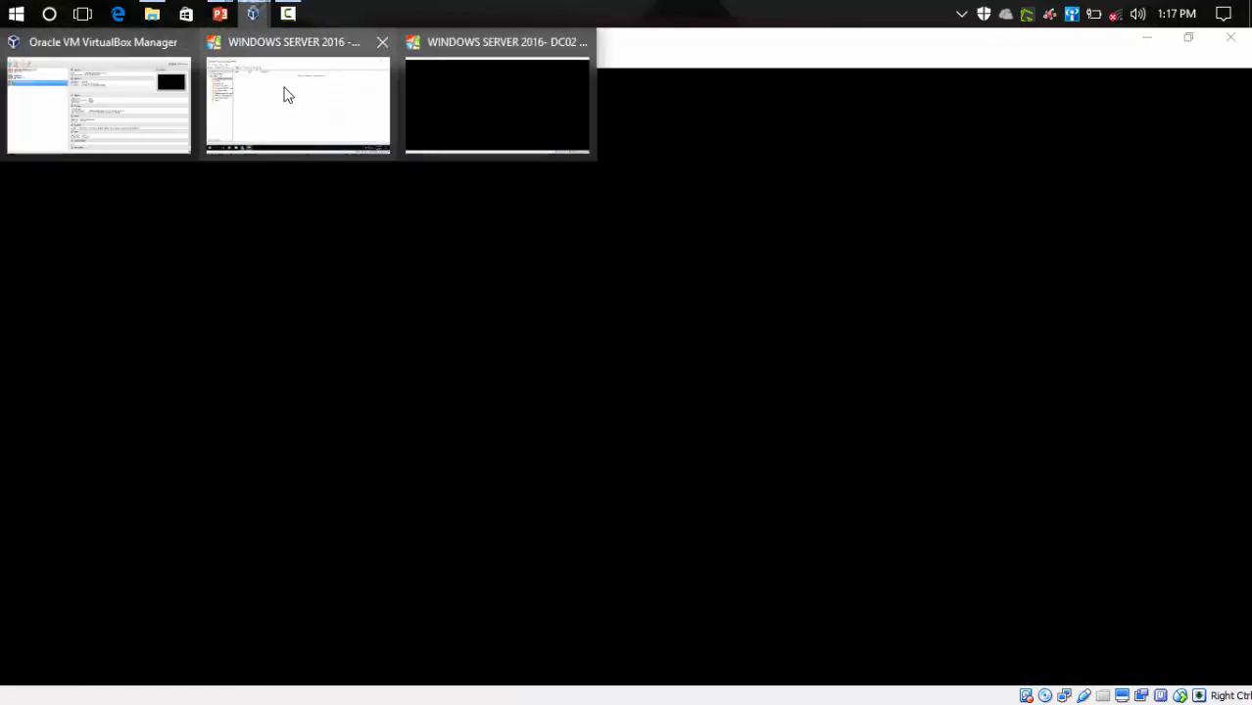
{"action": "left_click", "coordinate": [301, 102]}
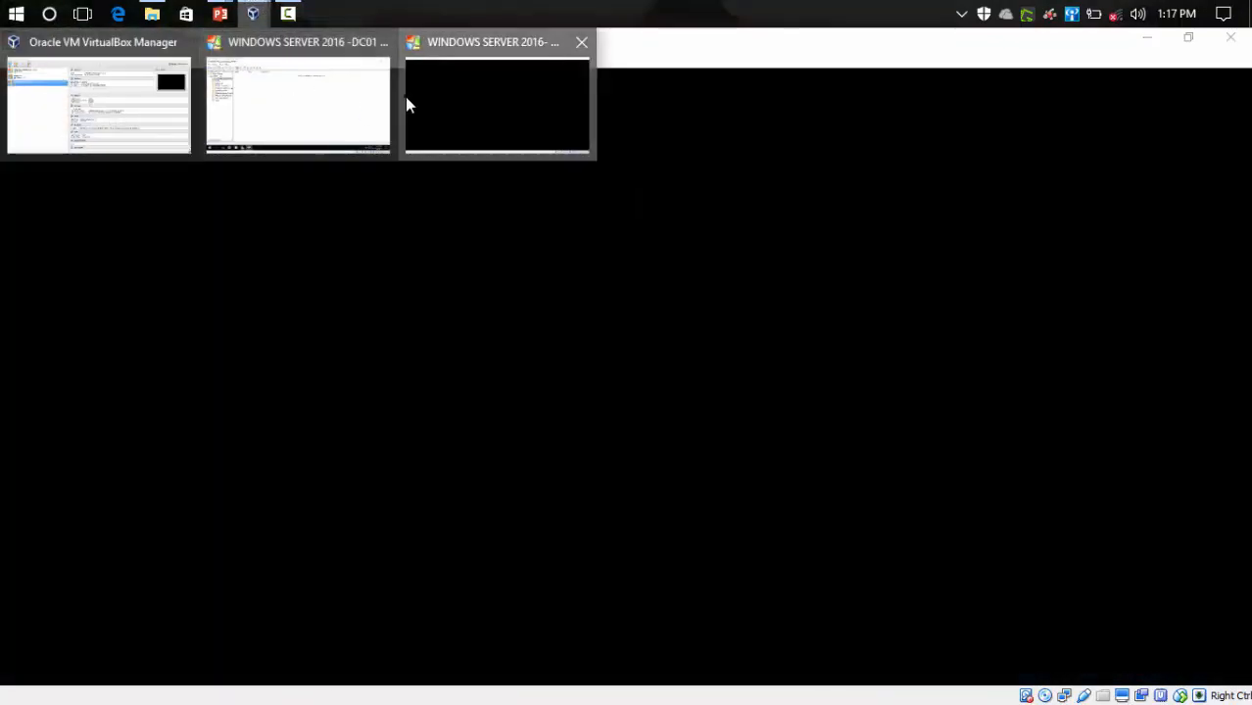
{"action": "left_click", "coordinate": [407, 102]}
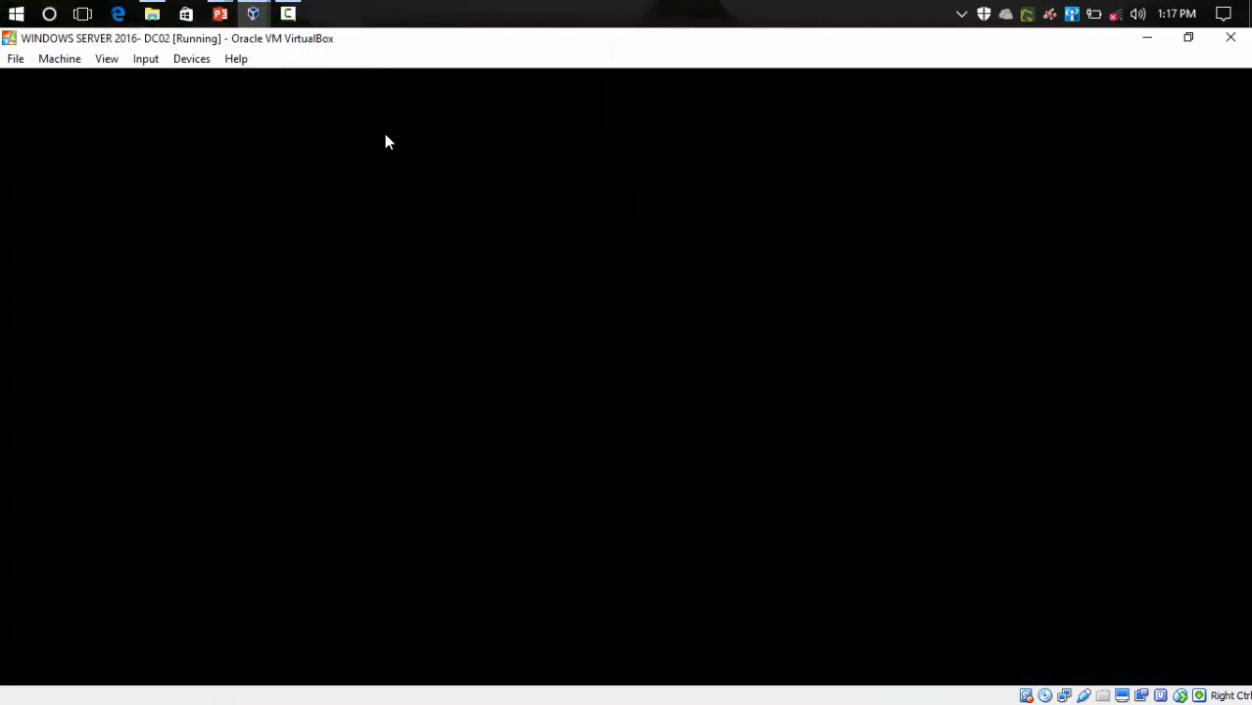
{"action": "mouse_move", "coordinate": [253, 10]}
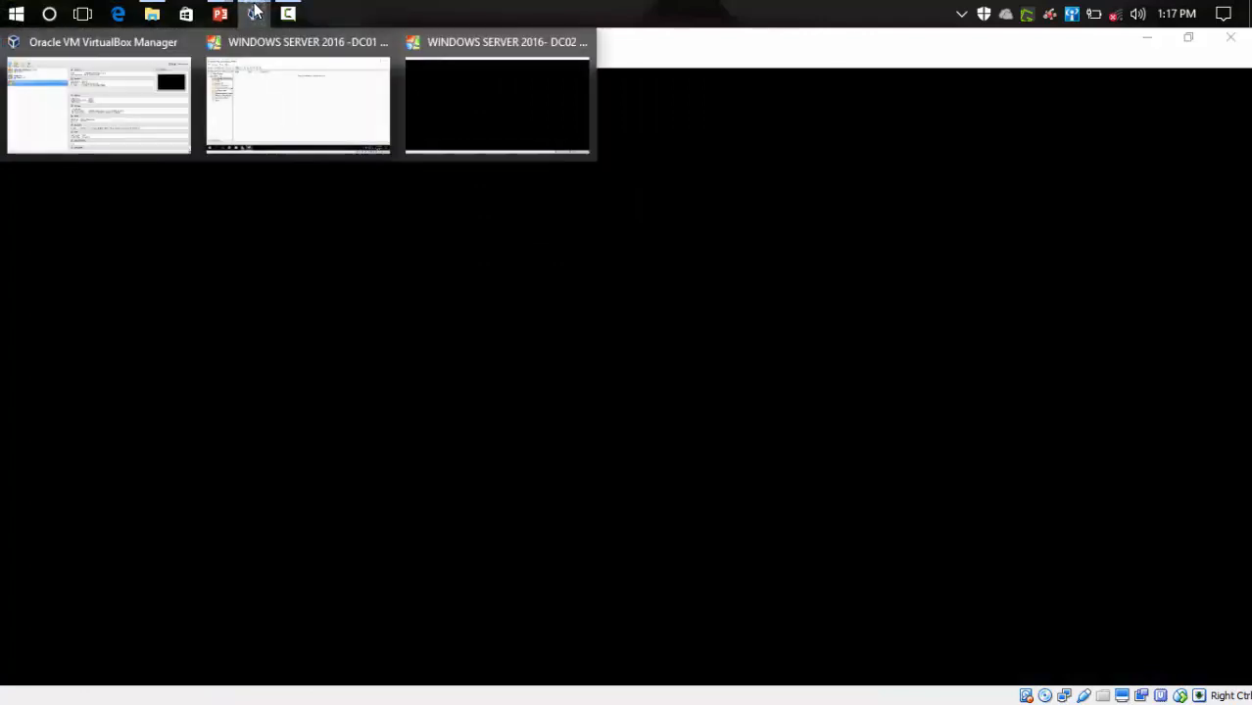
{"action": "left_click", "coordinate": [427, 114]}
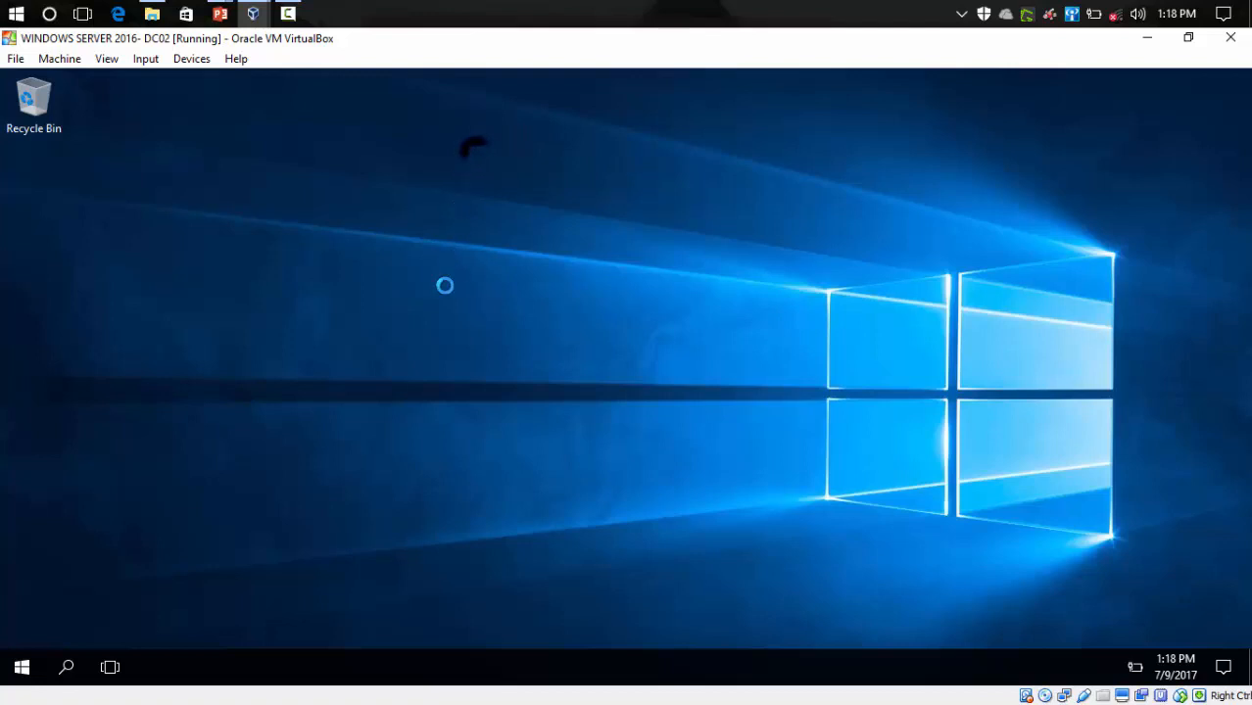
- Refresh the DC02 desktop several times from its right-click menu
{"action": "left_click", "coordinate": [655, 194]}
{"action": "right_click", "coordinate": [654, 154]}
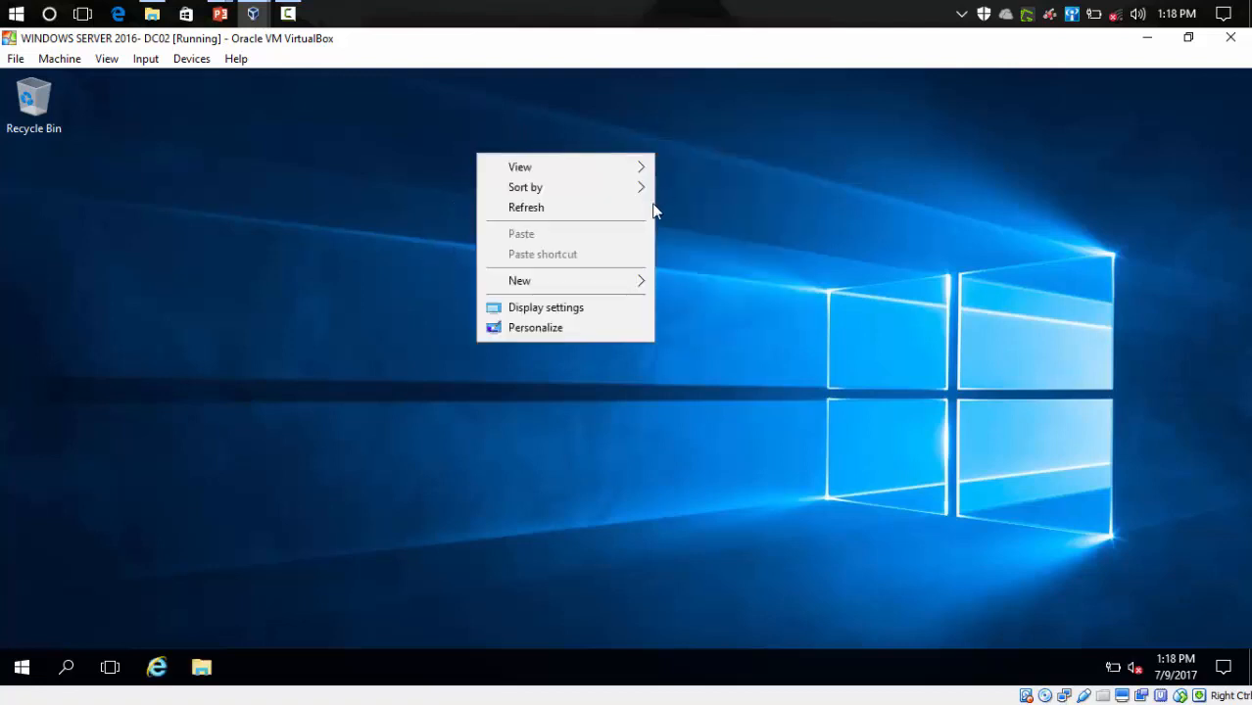
{"action": "left_click", "coordinate": [520, 213]}
{"action": "right_click", "coordinate": [465, 158]}
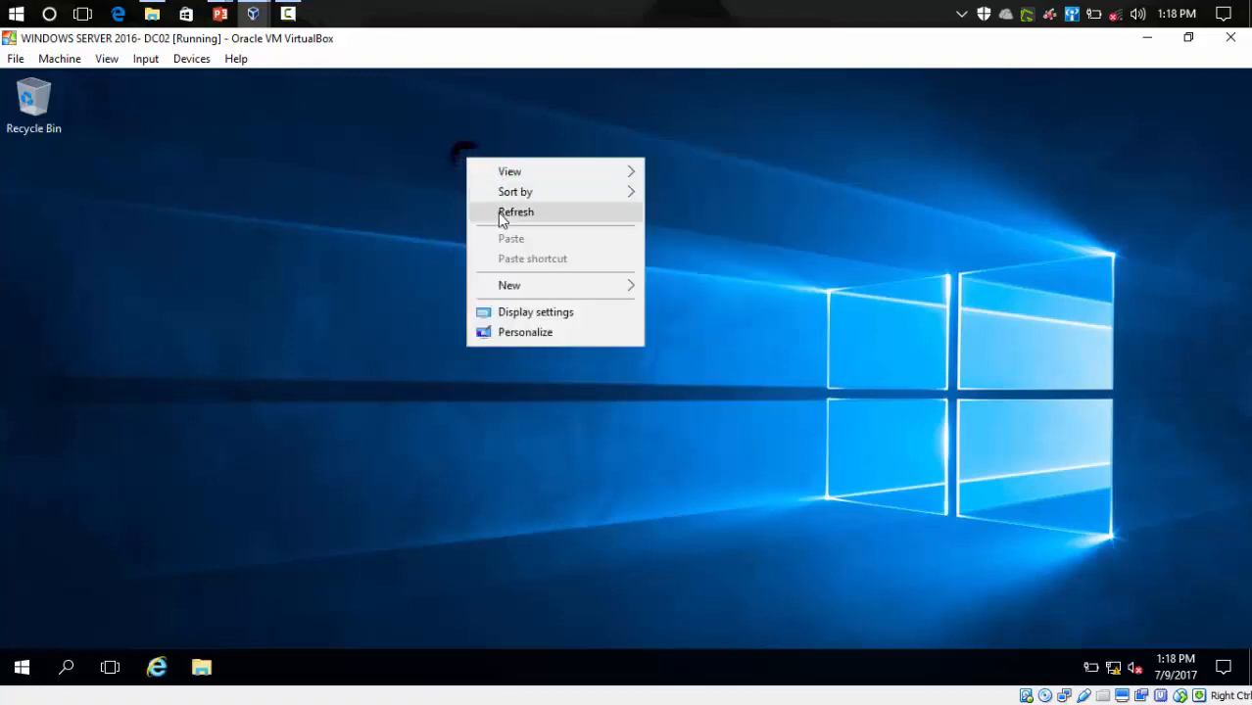
{"action": "left_click", "coordinate": [497, 213]}
{"action": "right_click", "coordinate": [478, 176]}
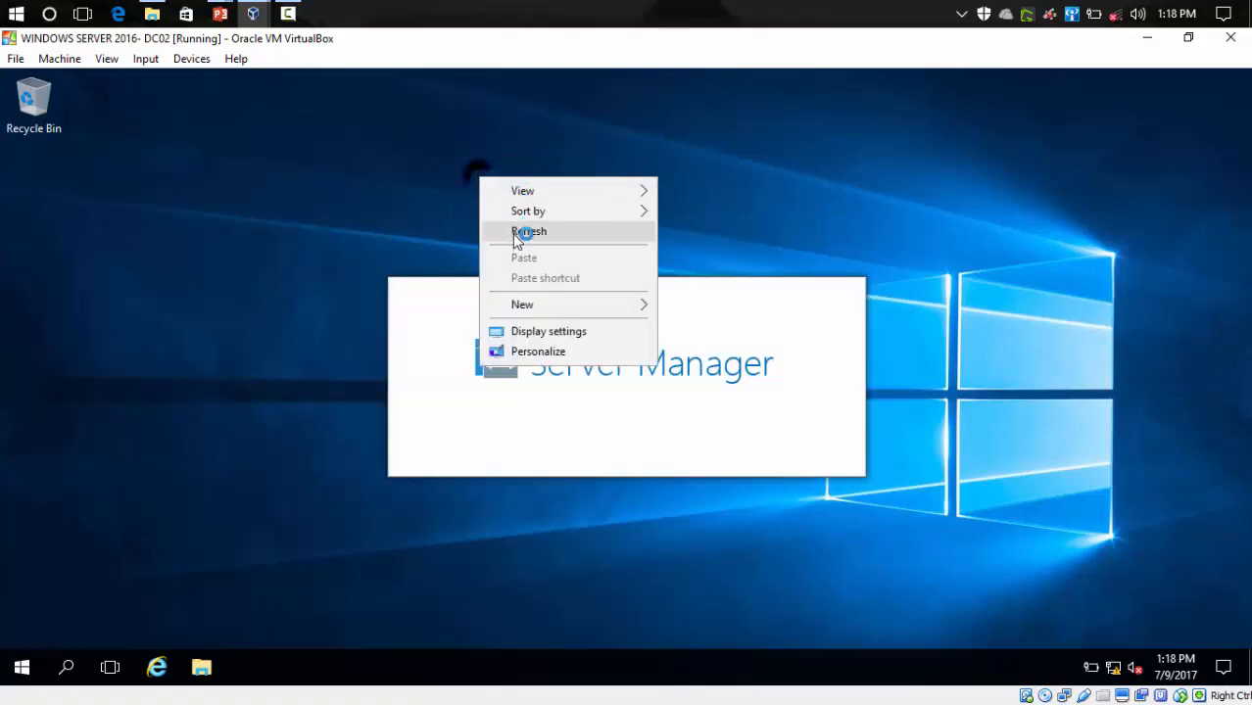
{"action": "left_click", "coordinate": [514, 234]}
{"action": "right_click", "coordinate": [456, 155]}
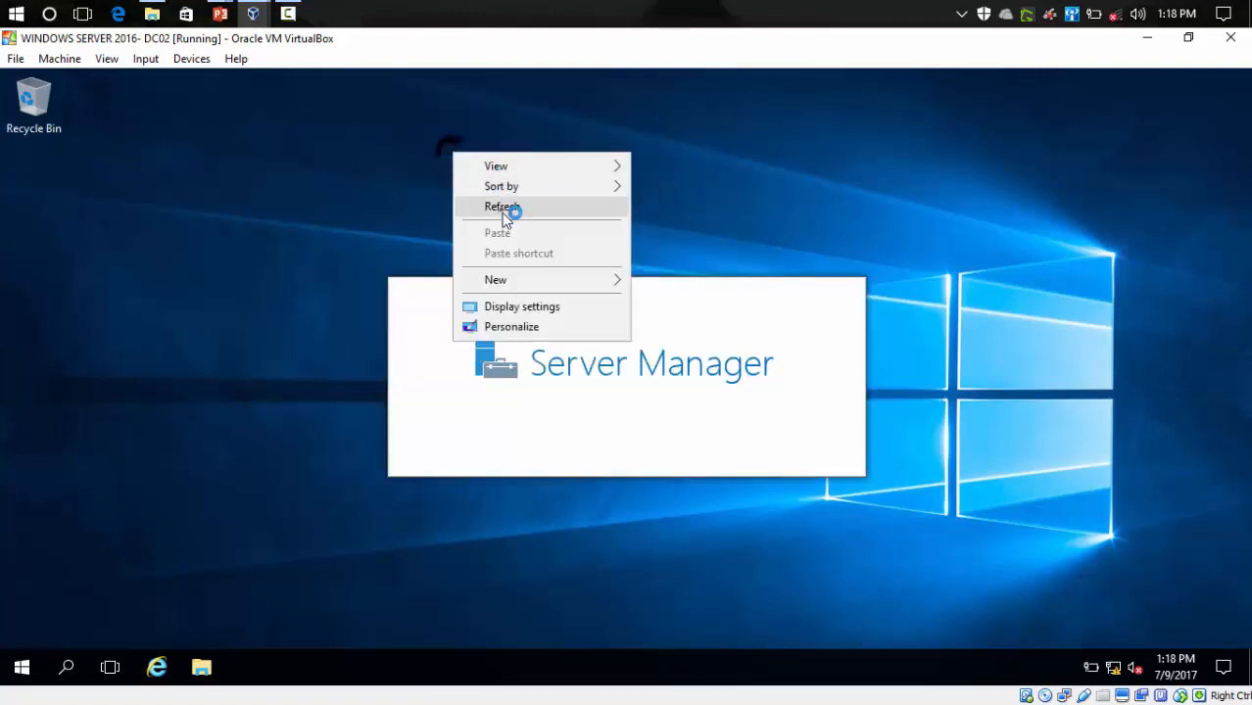
{"action": "left_click", "coordinate": [510, 207]}
{"action": "right_click", "coordinate": [467, 153]}
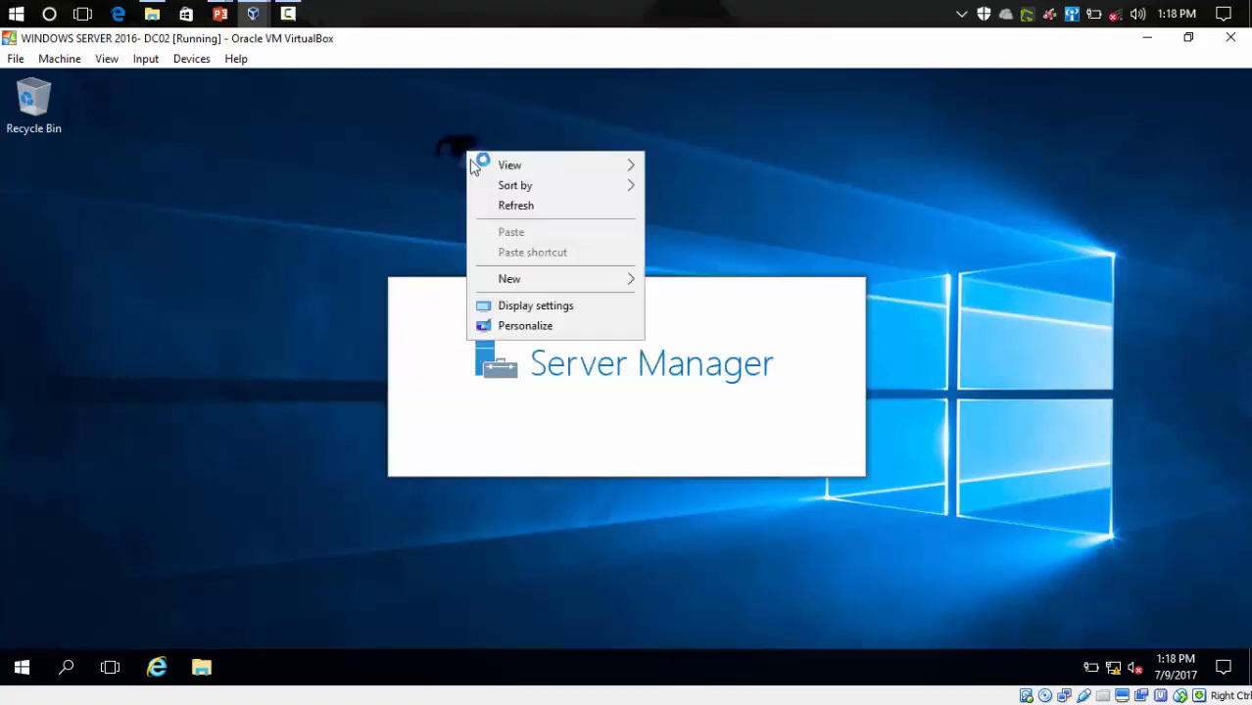
{"action": "left_click", "coordinate": [489, 205]}
- On DC01, close Active Directory Users and Computers, minimize Server Manager and refresh the desktop
{"action": "mouse_move", "coordinate": [252, 14]}
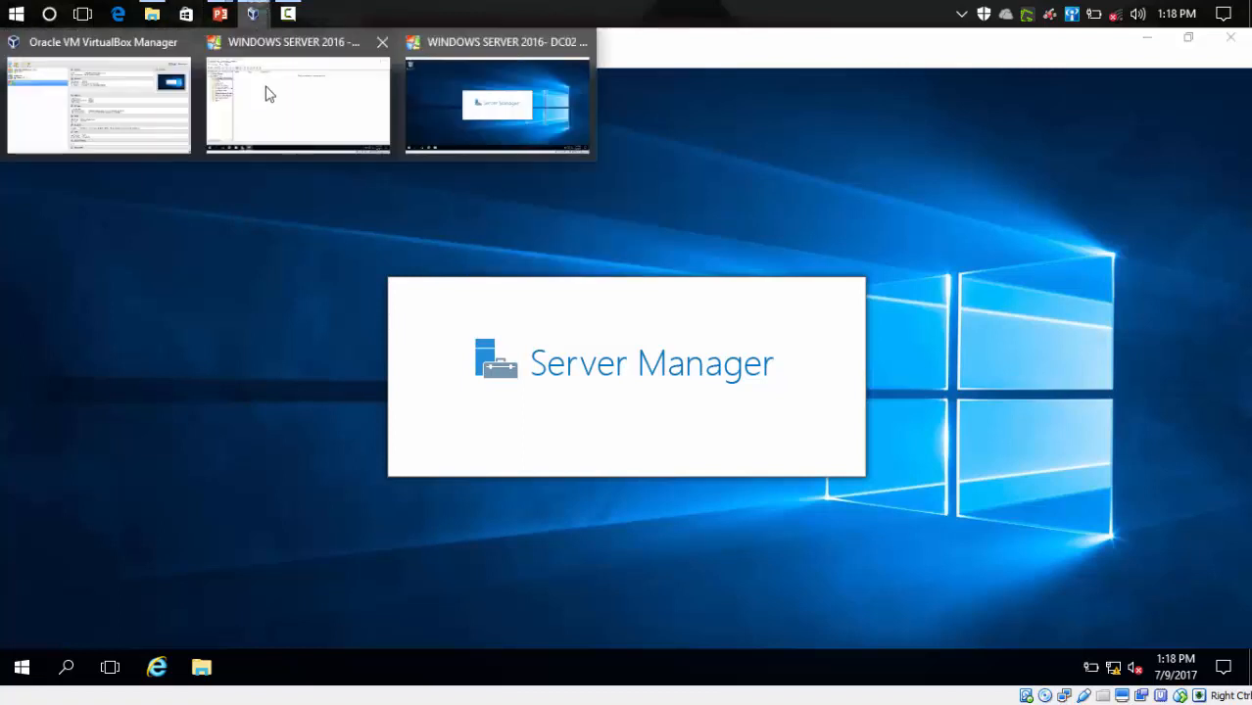
{"action": "left_click", "coordinate": [274, 119]}
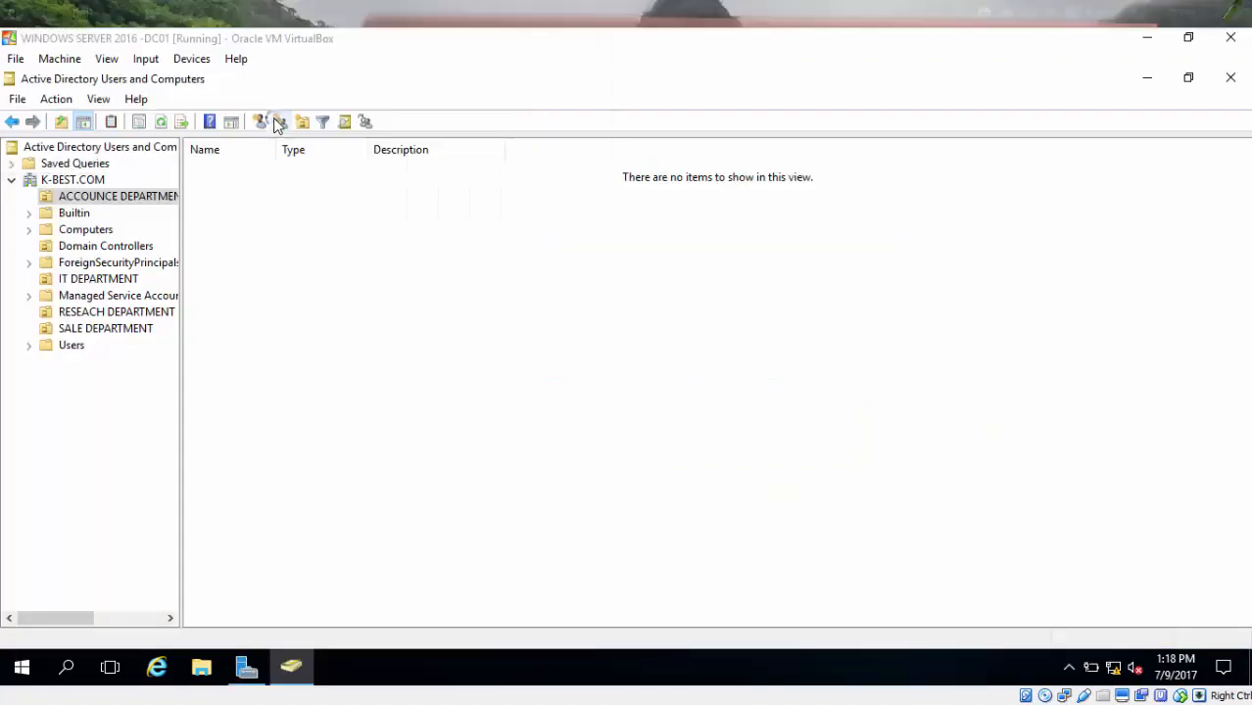
{"action": "left_click", "coordinate": [1231, 81]}
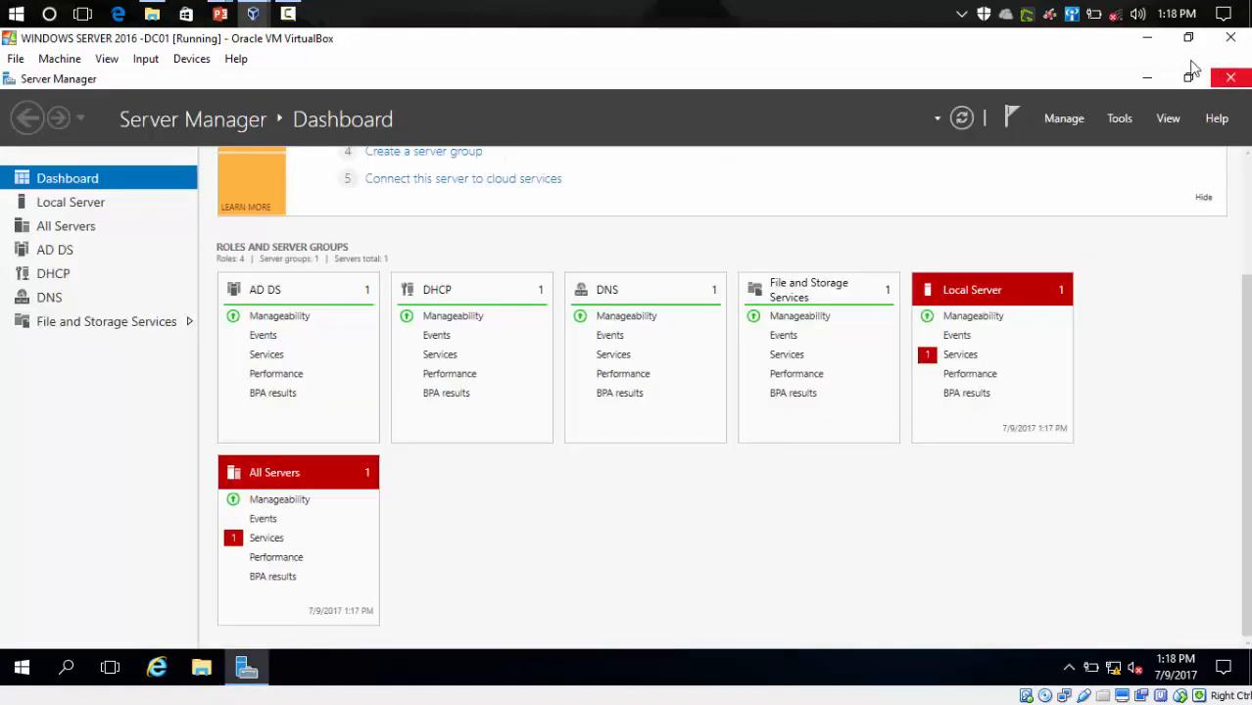
{"action": "left_click", "coordinate": [1147, 77]}
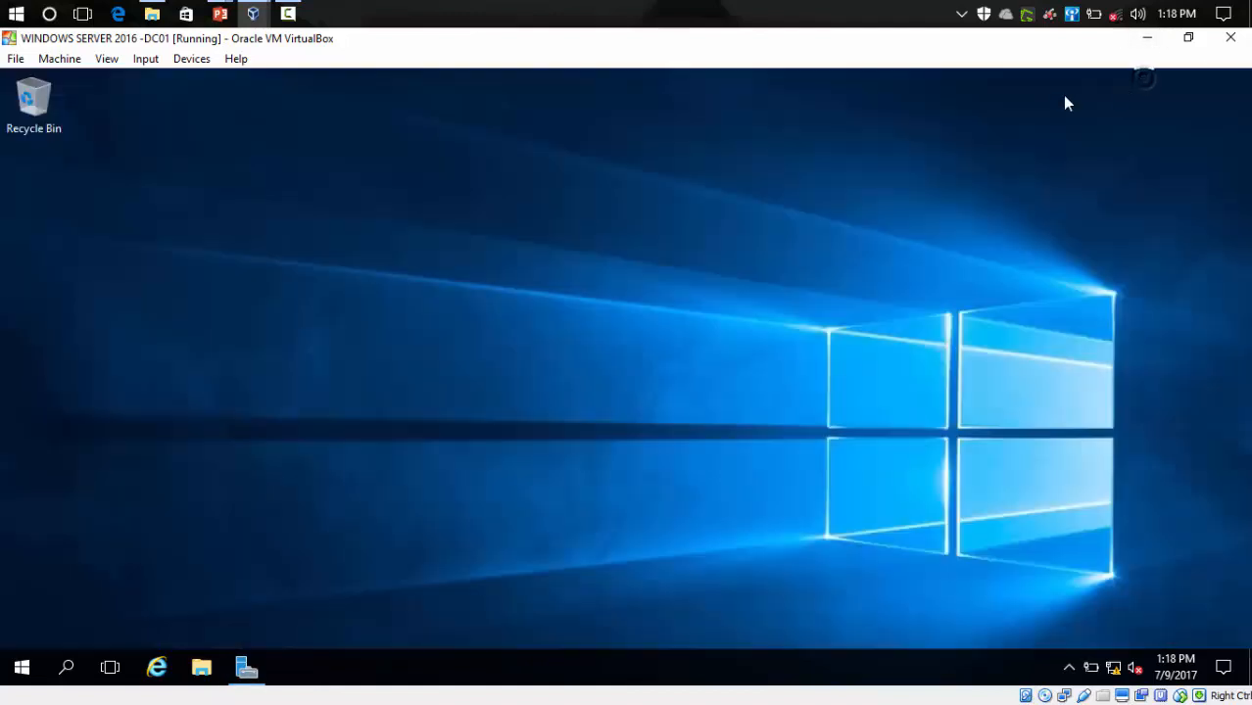
{"action": "right_click", "coordinate": [551, 268]}
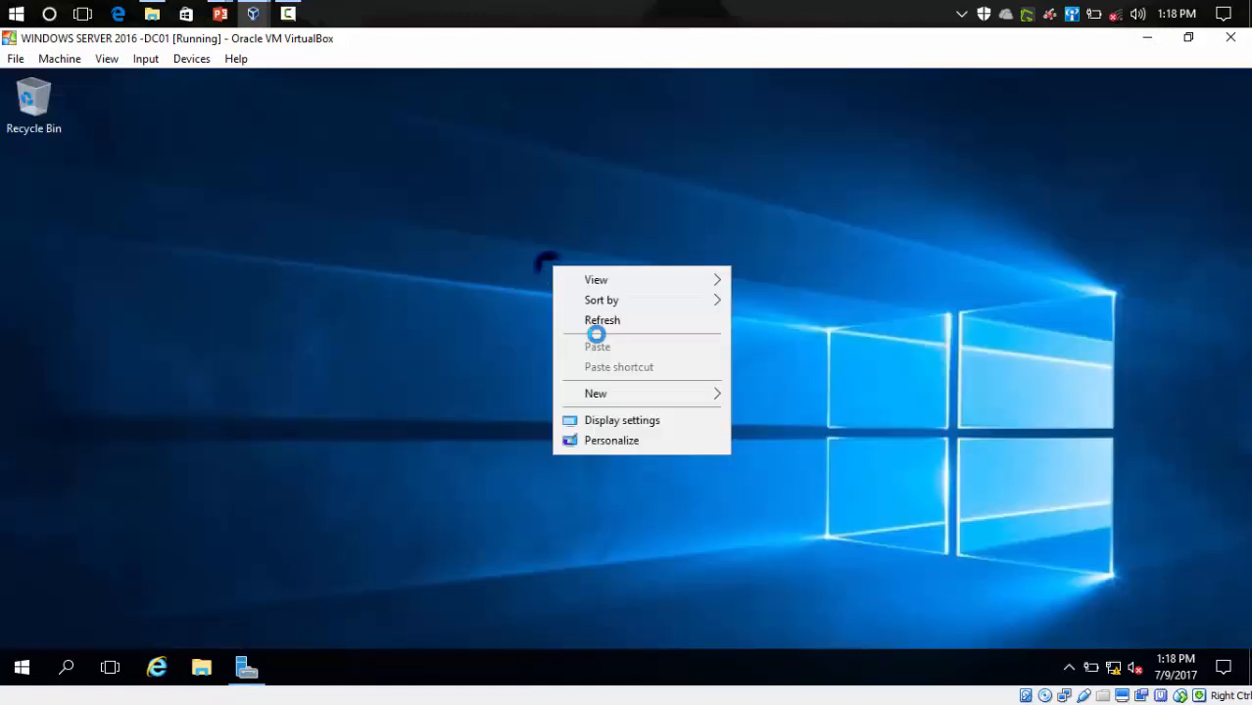
{"action": "left_click", "coordinate": [620, 319]}
{"action": "right_click", "coordinate": [501, 199]}
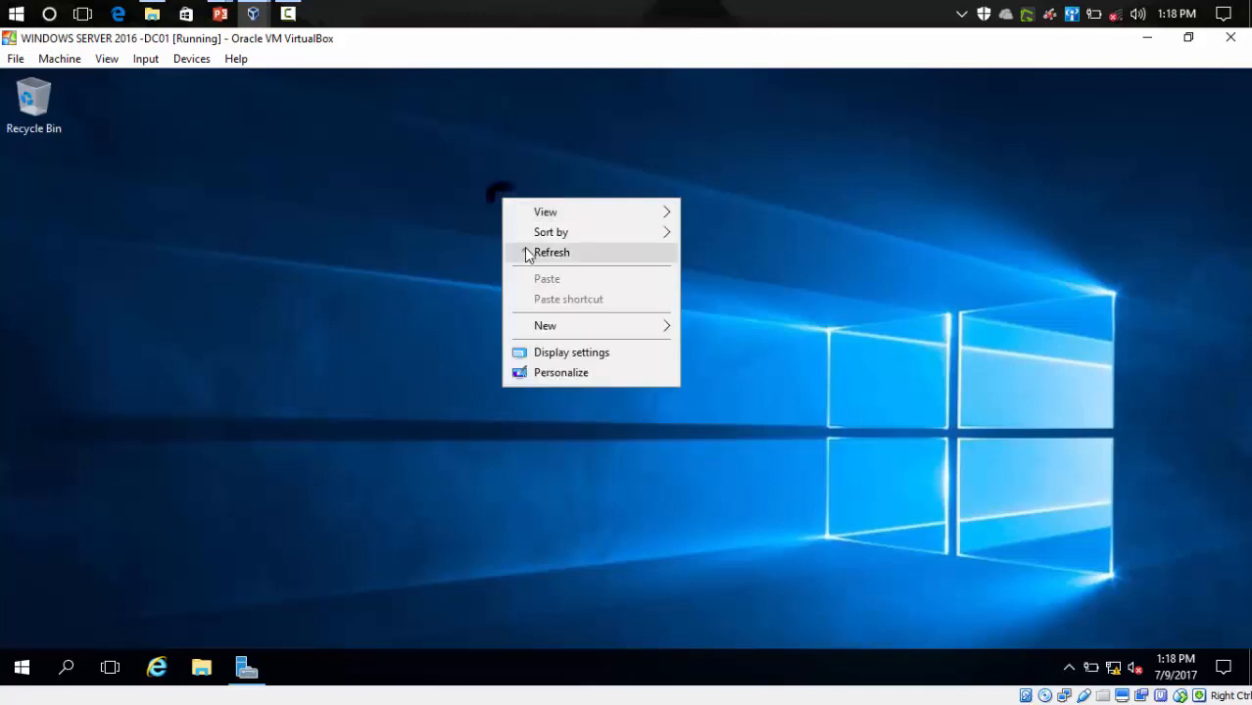
{"action": "left_click", "coordinate": [529, 253]}
{"action": "mouse_move", "coordinate": [253, 14]}
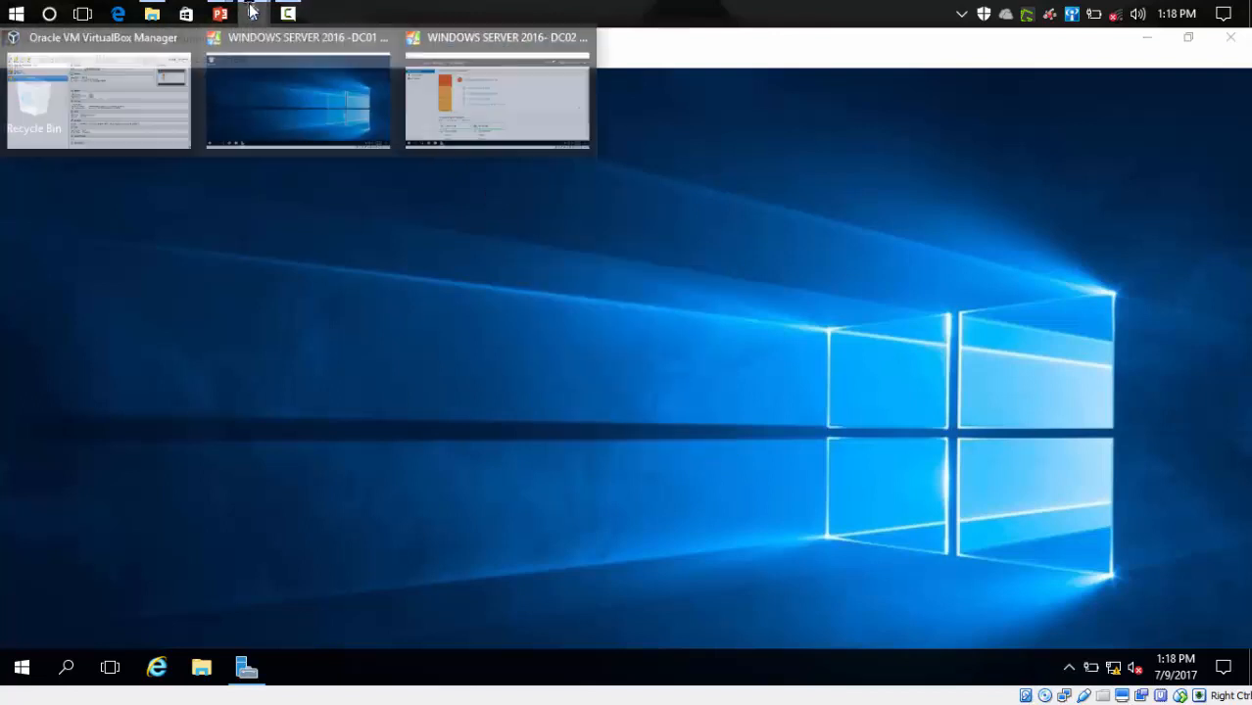
{"action": "left_click", "coordinate": [262, 108]}
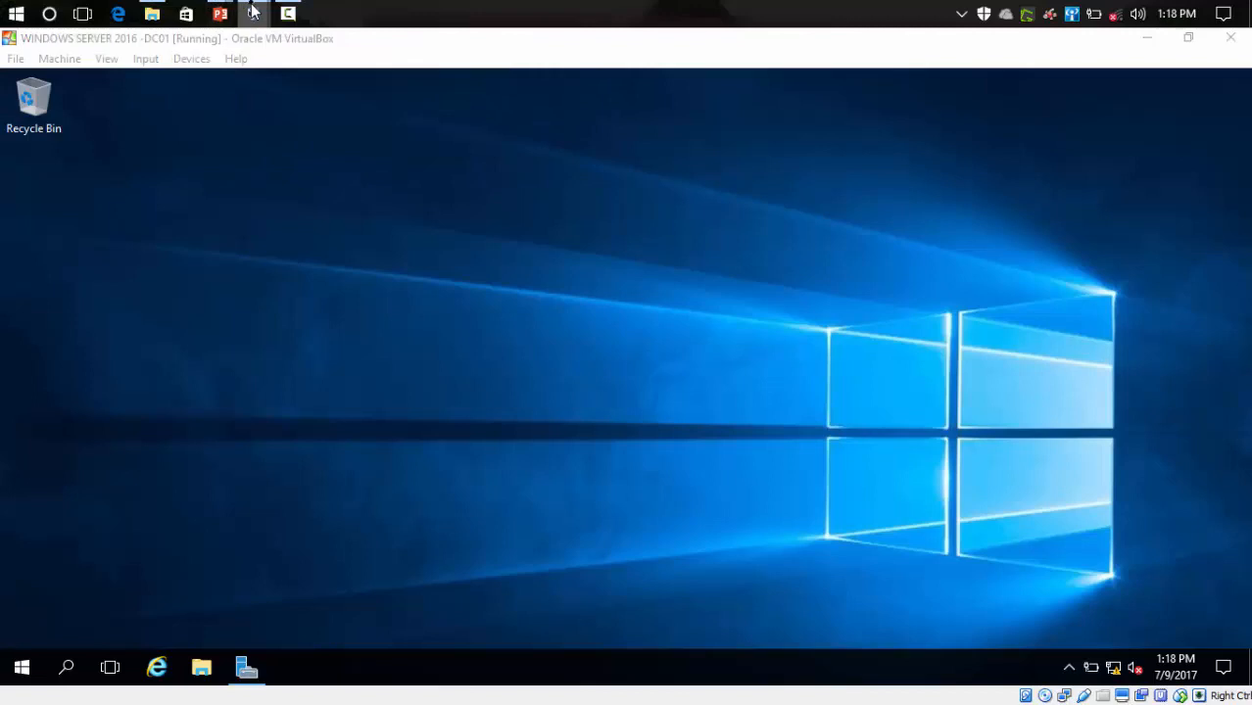
- On DC02, set Server Manager's view to 75% and launch Active Directory Users and Computers from Tools
{"action": "mouse_move", "coordinate": [253, 14]}
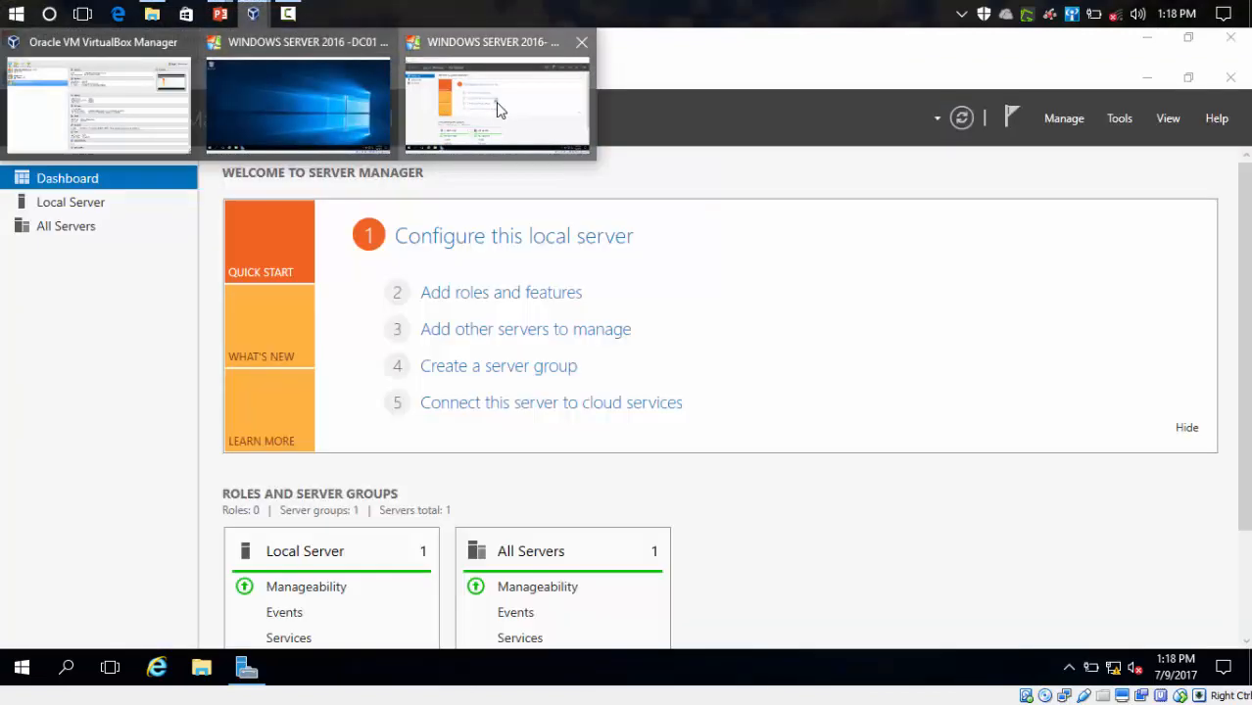
{"action": "left_click", "coordinate": [498, 106]}
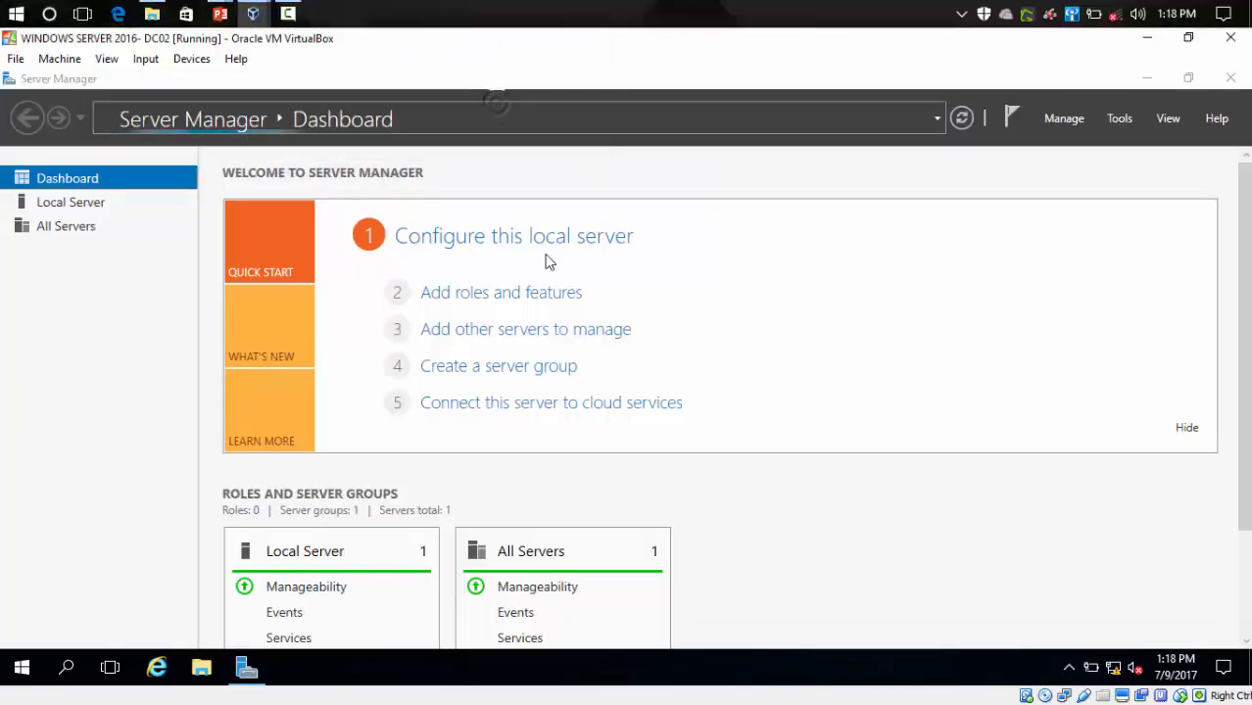
{"action": "scroll", "coordinate": [679, 472], "scroll_direction": "down", "scroll_amount": 3}
{"action": "scroll", "coordinate": [679, 471], "scroll_direction": "up", "scroll_amount": 3}
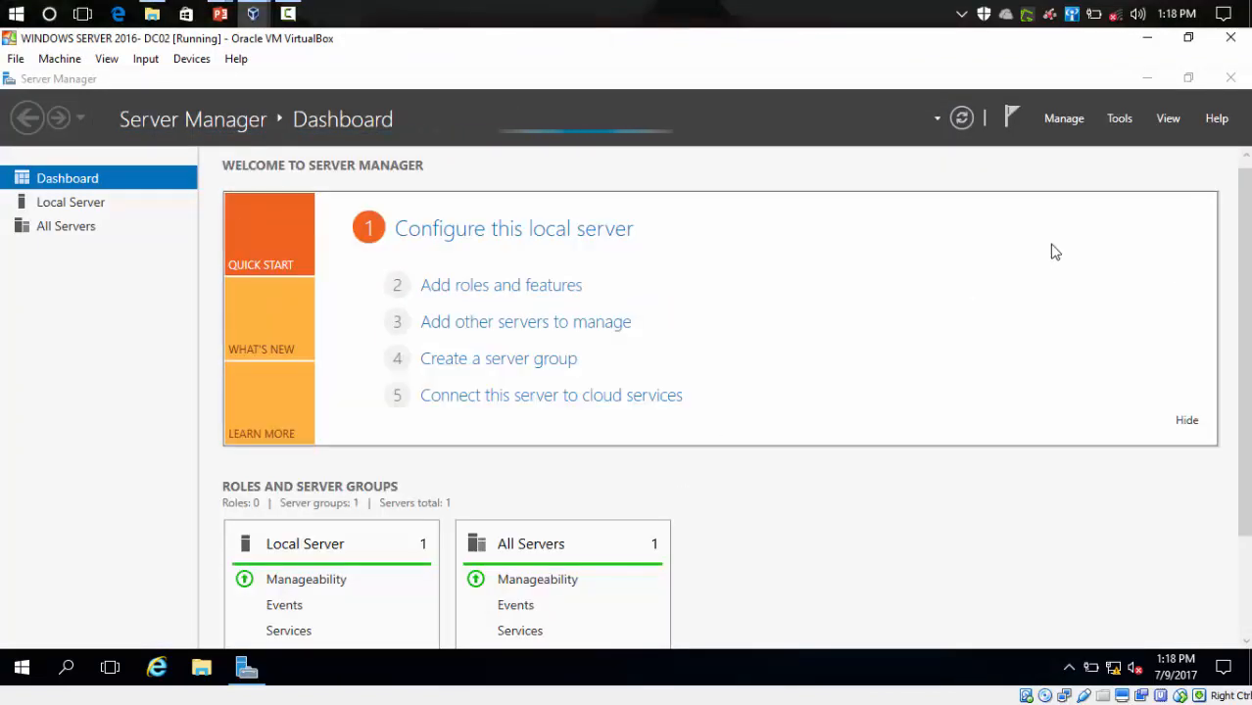
{"action": "left_click", "coordinate": [1169, 118]}
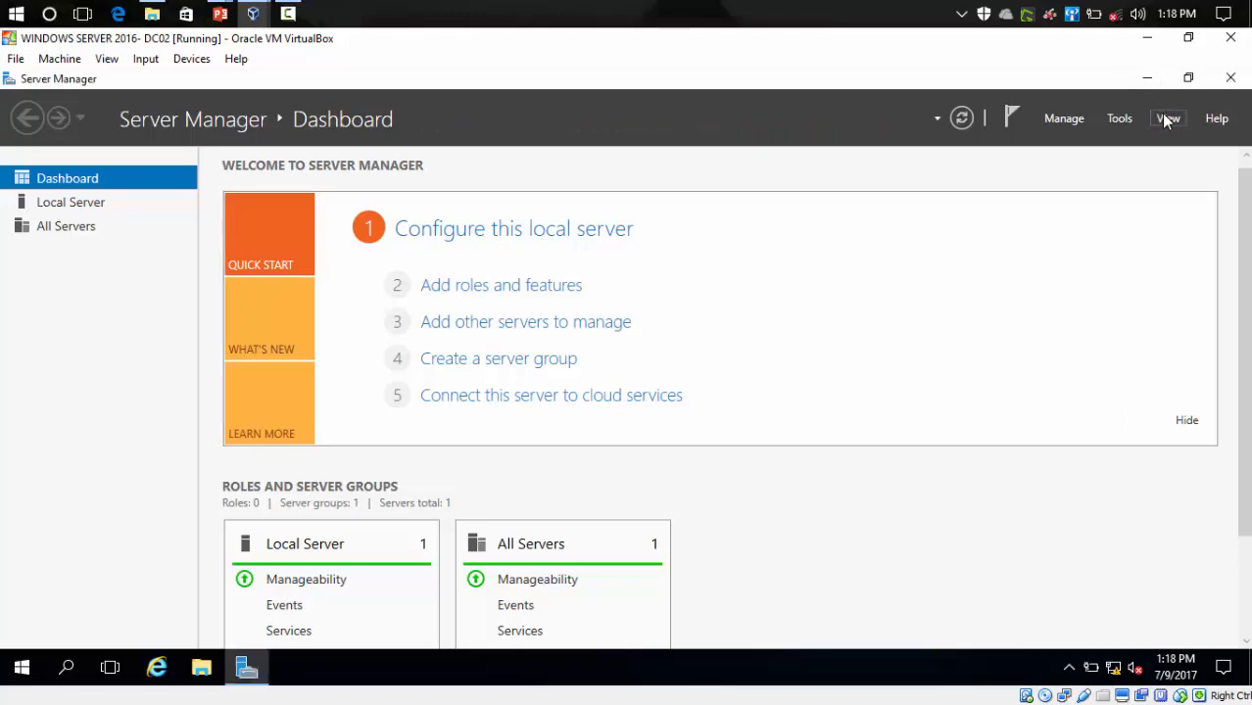
{"action": "left_click", "coordinate": [1167, 119]}
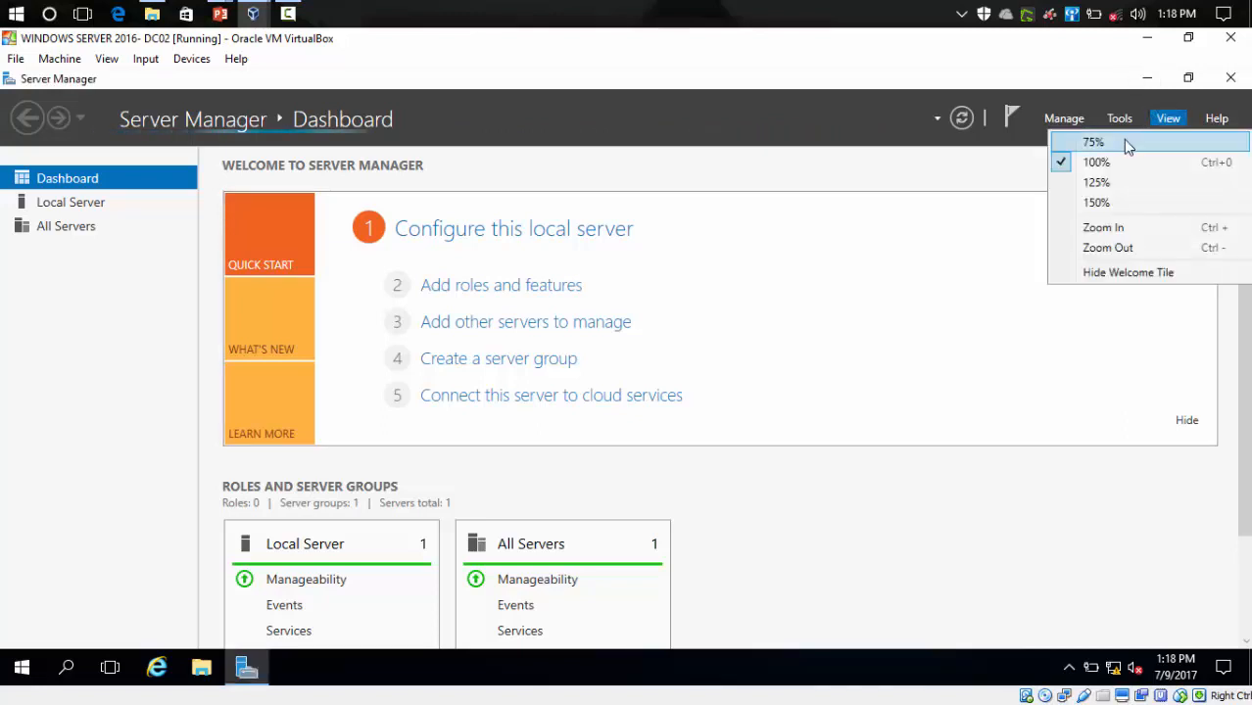
{"action": "left_click", "coordinate": [1123, 139]}
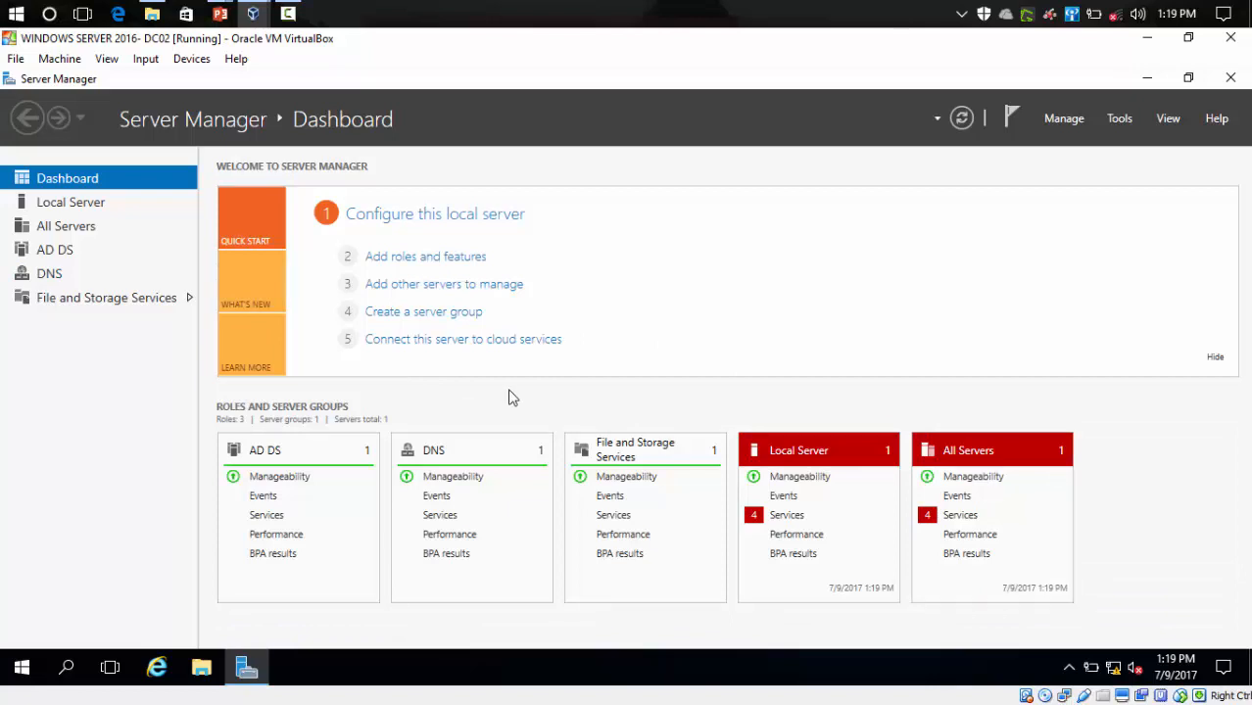
{"action": "left_click", "coordinate": [1118, 118]}
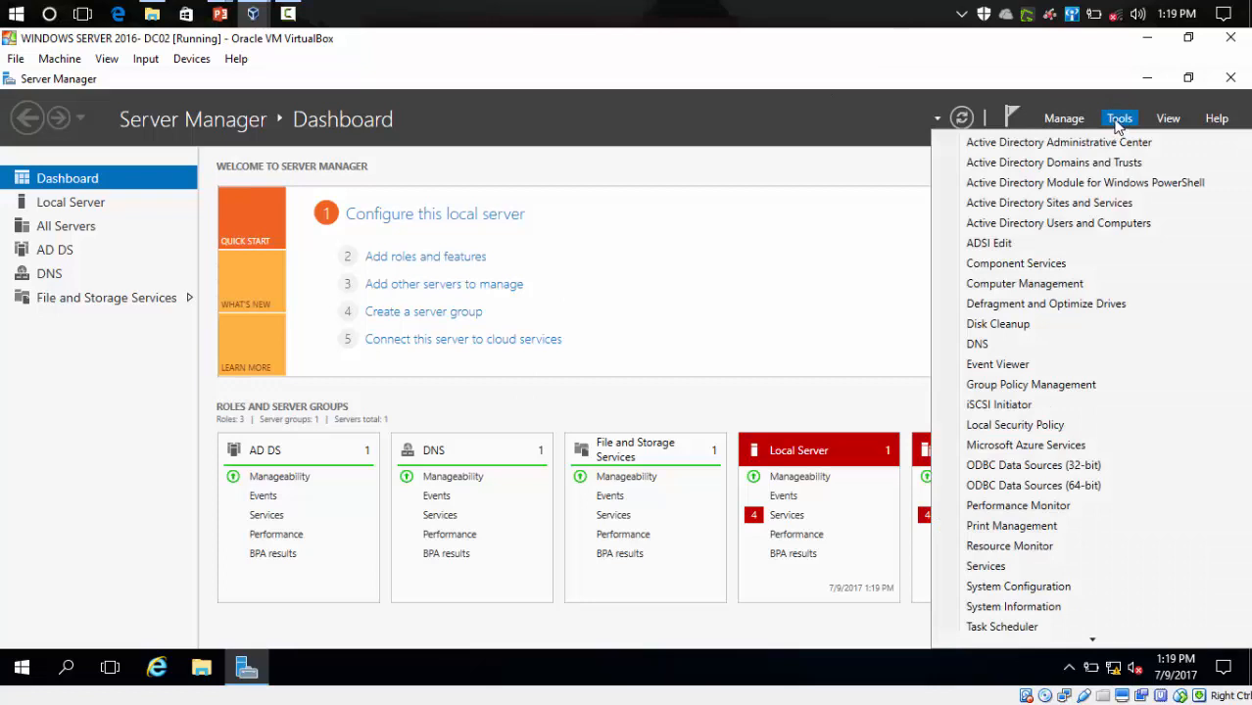
{"action": "left_click", "coordinate": [1074, 231]}
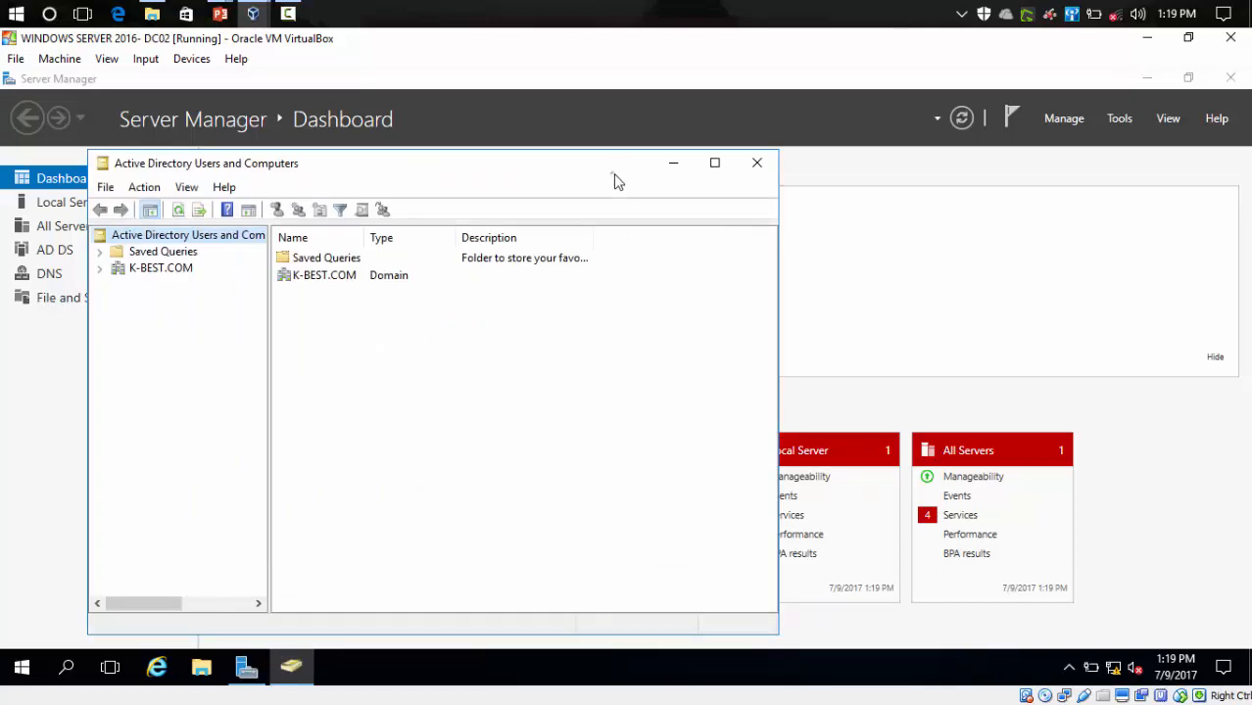
- Maximize the Active Directory Users and Computers window on DC02 and expand K-BEST.COM
{"action": "left_click_drag", "start_coordinate": [616, 181], "coordinate": [826, 148]}
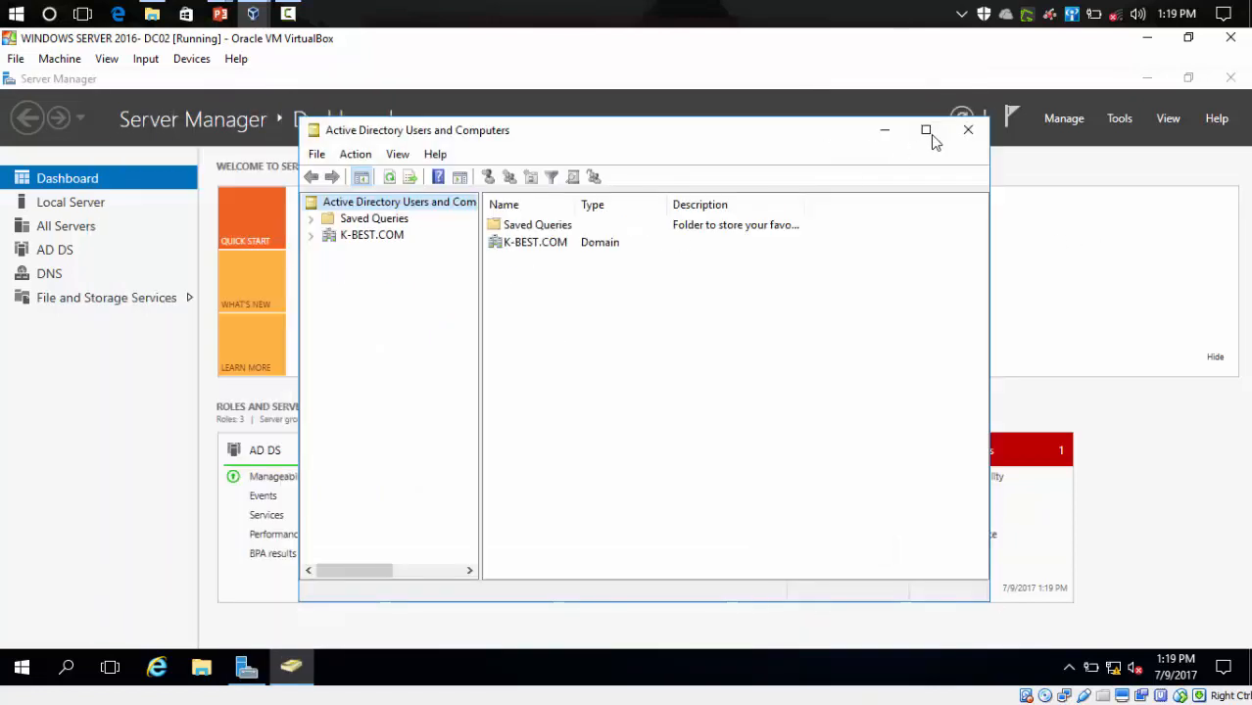
{"action": "left_click", "coordinate": [927, 130]}
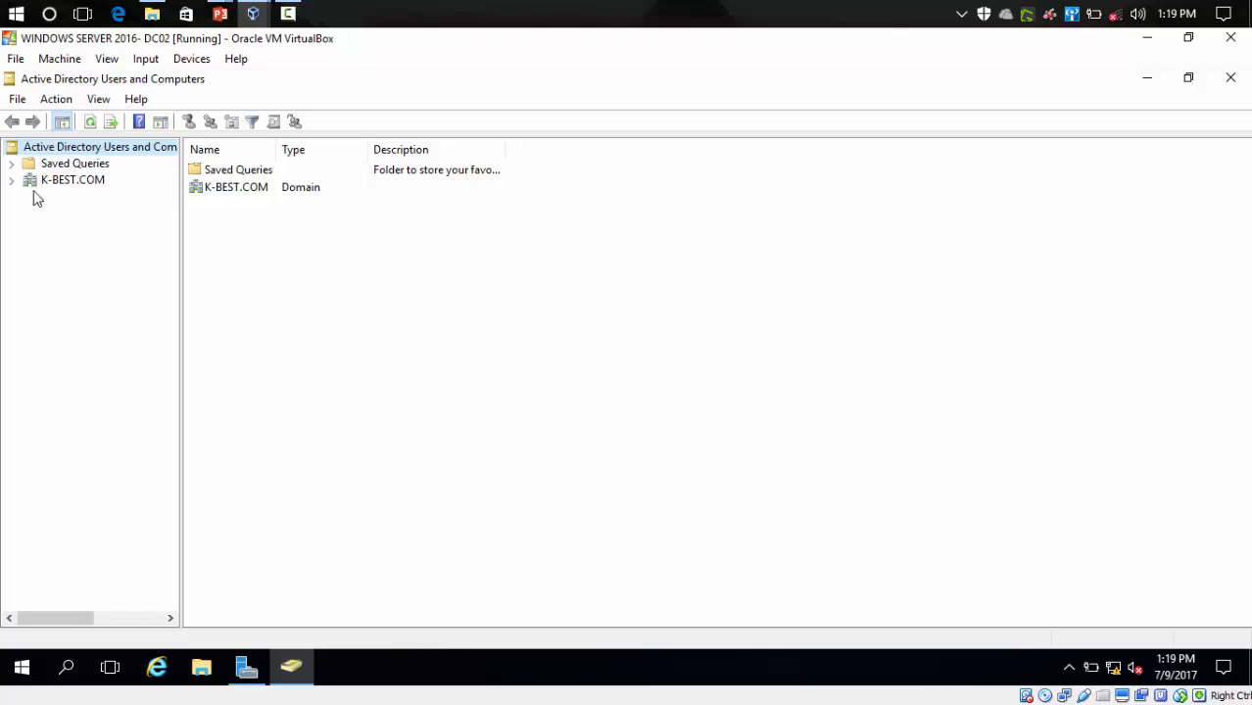
{"action": "left_click", "coordinate": [11, 180]}
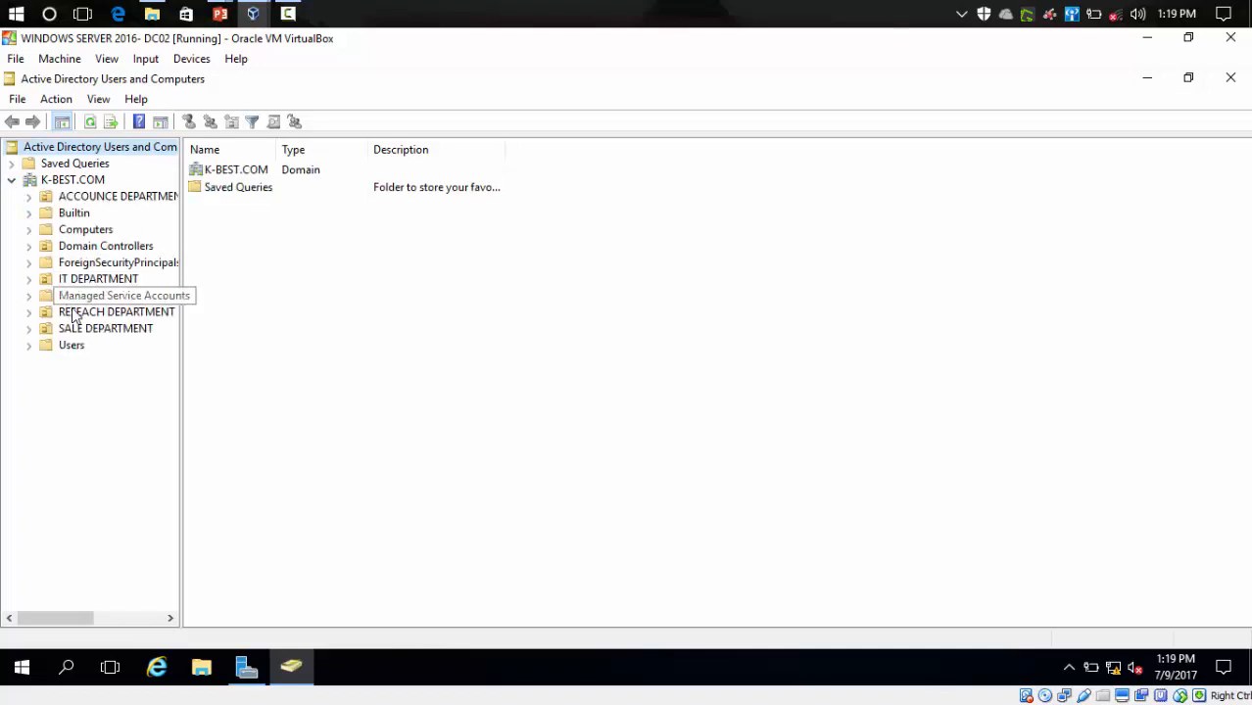
{"action": "left_click", "coordinate": [87, 182]}
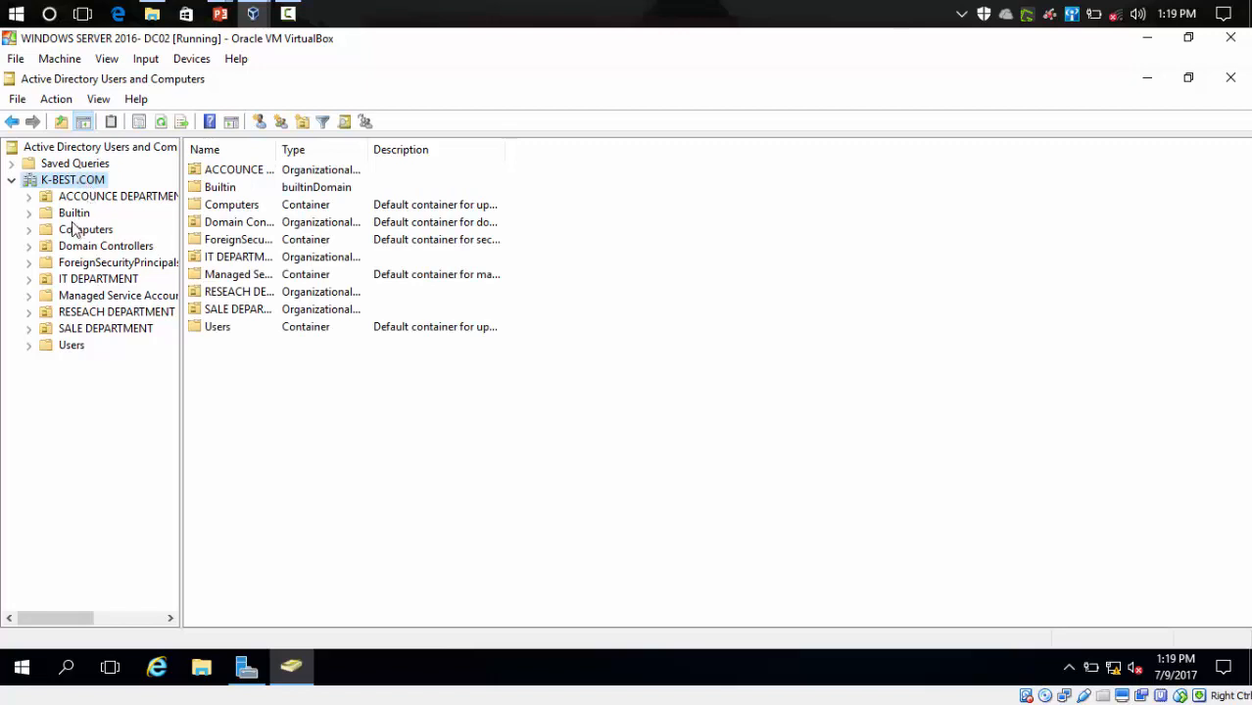
- Browse the ACCOUNCE, IT, RESEACH and SALE DEPARTMENT OUs on DC02
{"action": "left_click", "coordinate": [88, 200]}
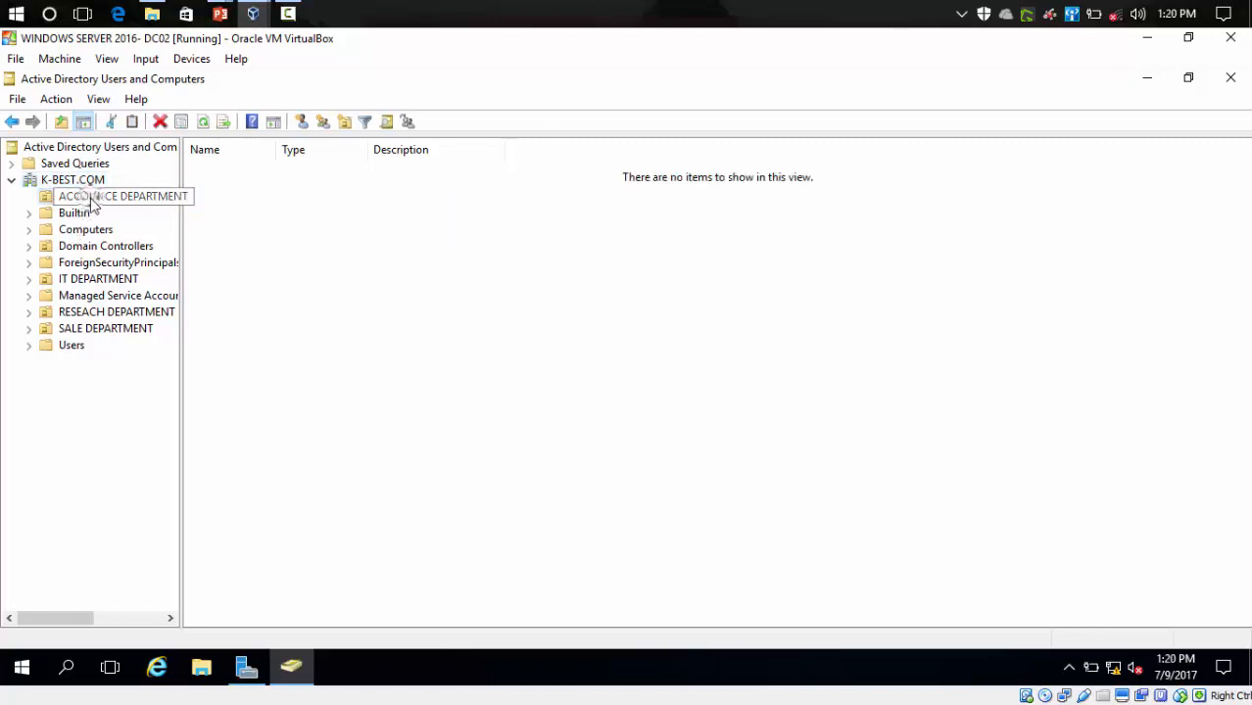
{"action": "left_click", "coordinate": [93, 280]}
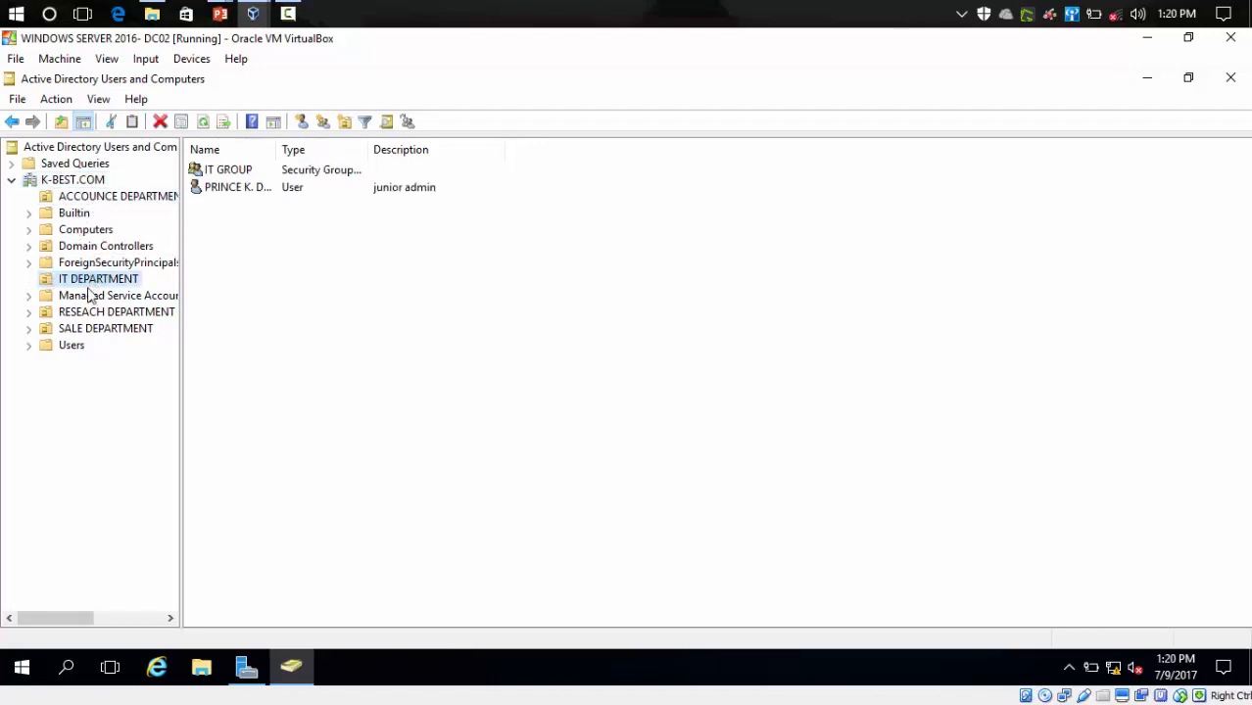
{"action": "left_click", "coordinate": [89, 312]}
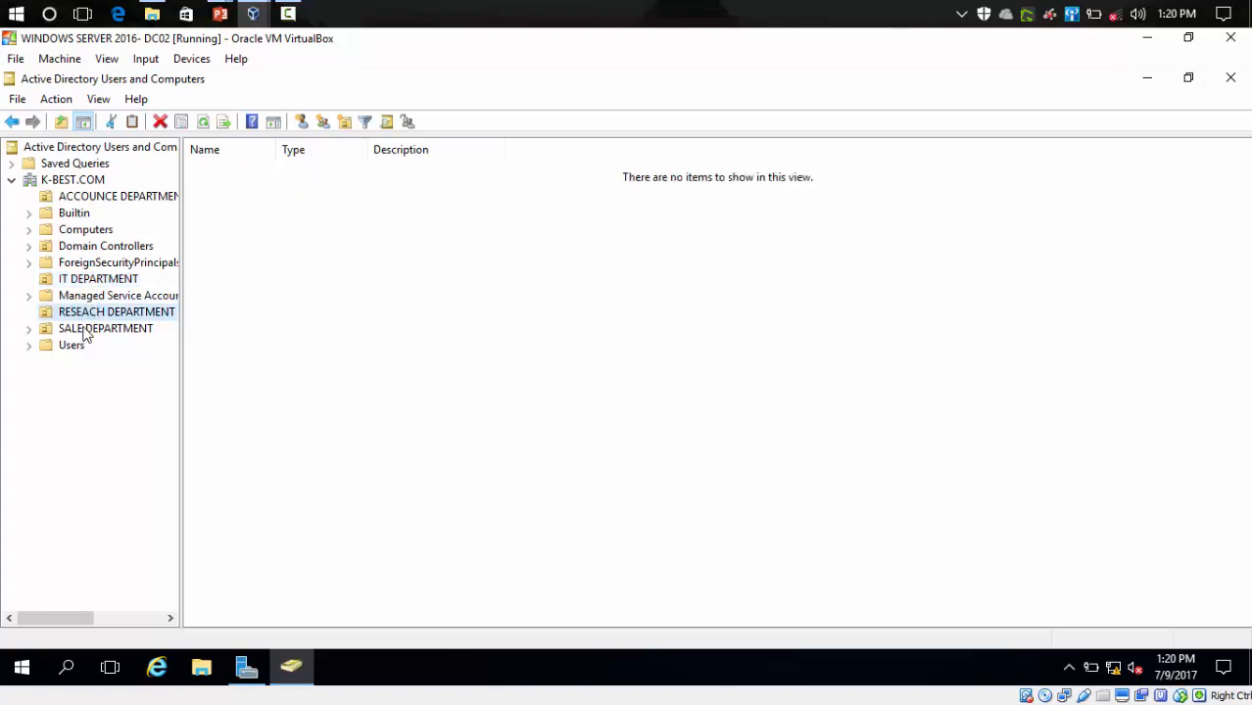
{"action": "left_click", "coordinate": [85, 333]}
{"action": "left_click", "coordinate": [252, 14]}
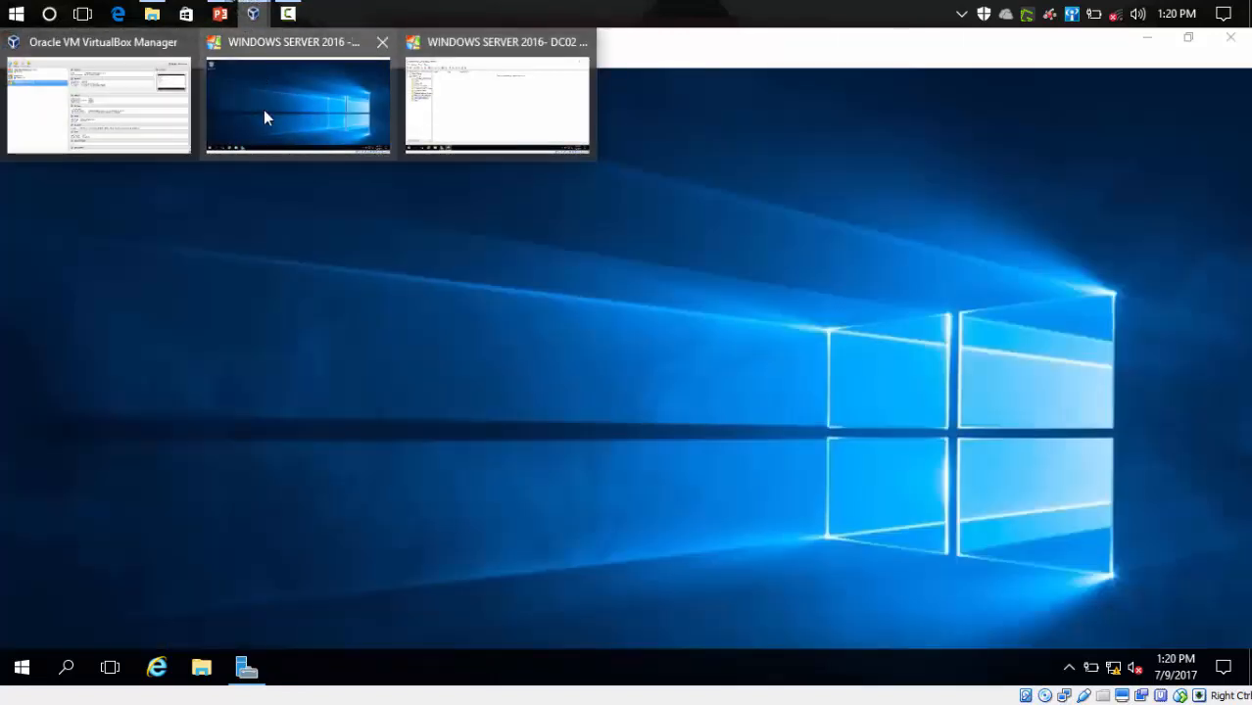
- On DC01, open Active Directory Users and Computers from Server Manager's Tools menu
{"action": "left_click", "coordinate": [264, 118]}
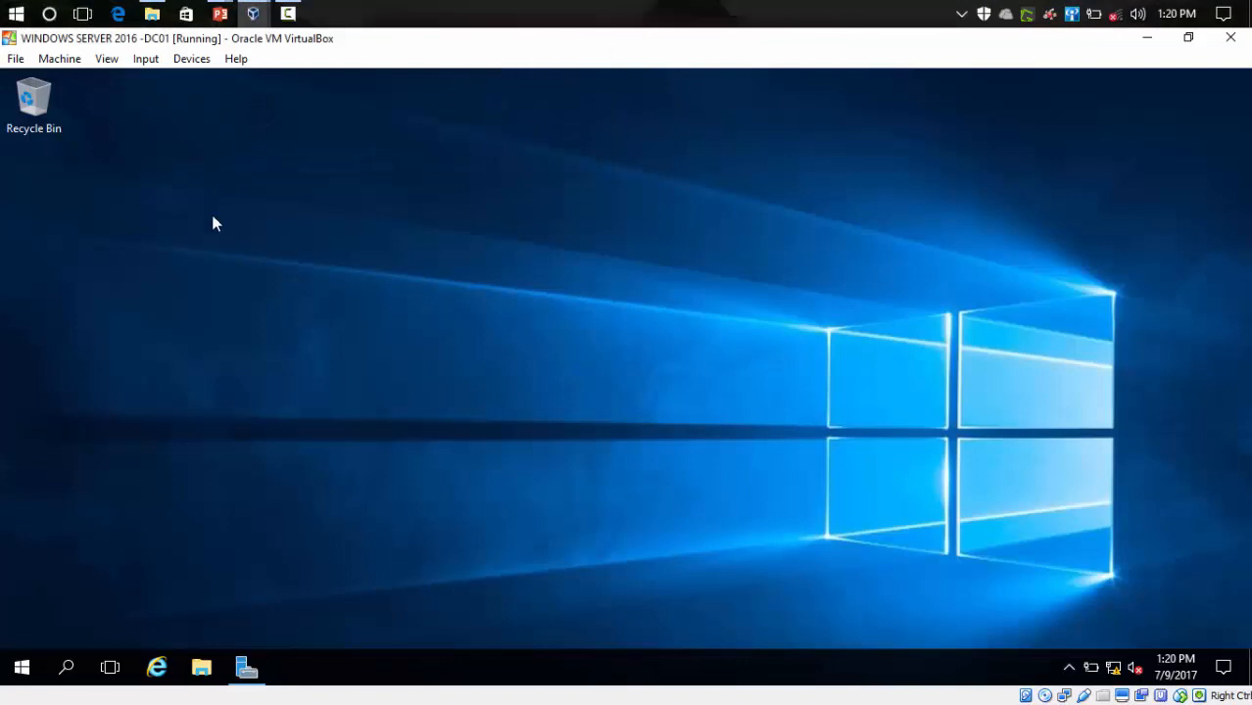
{"action": "left_click", "coordinate": [246, 666]}
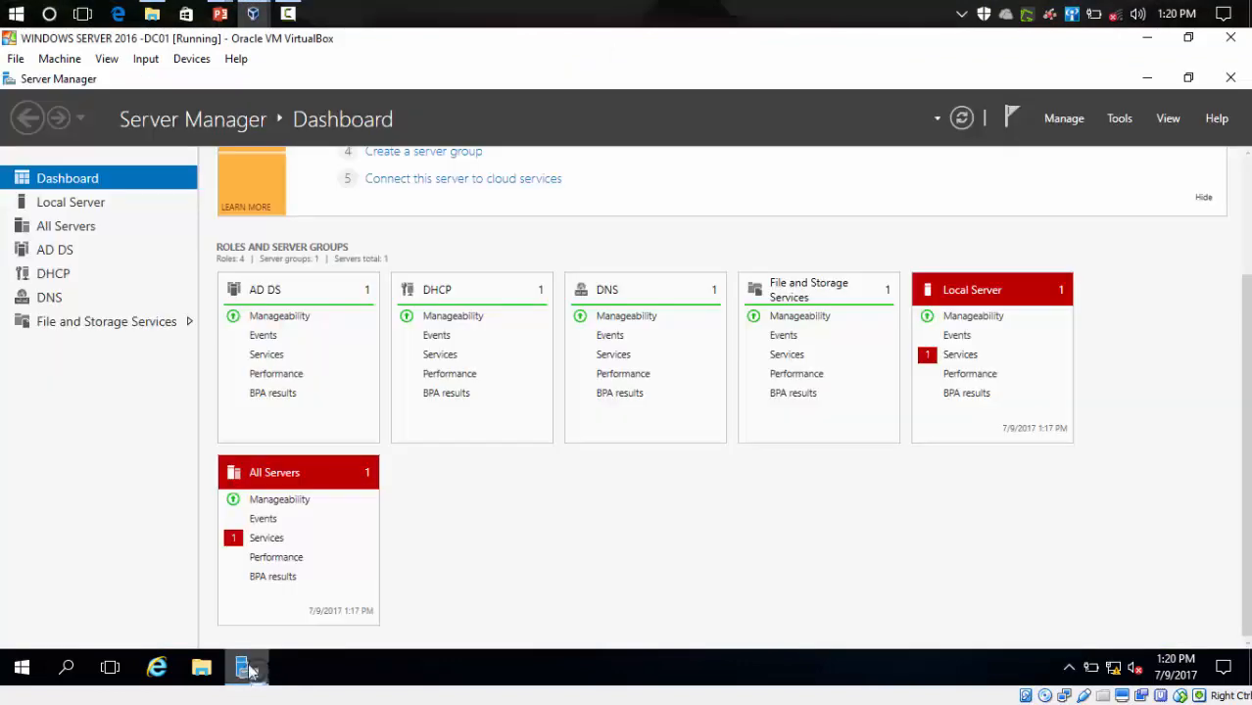
{"action": "left_click", "coordinate": [1119, 118]}
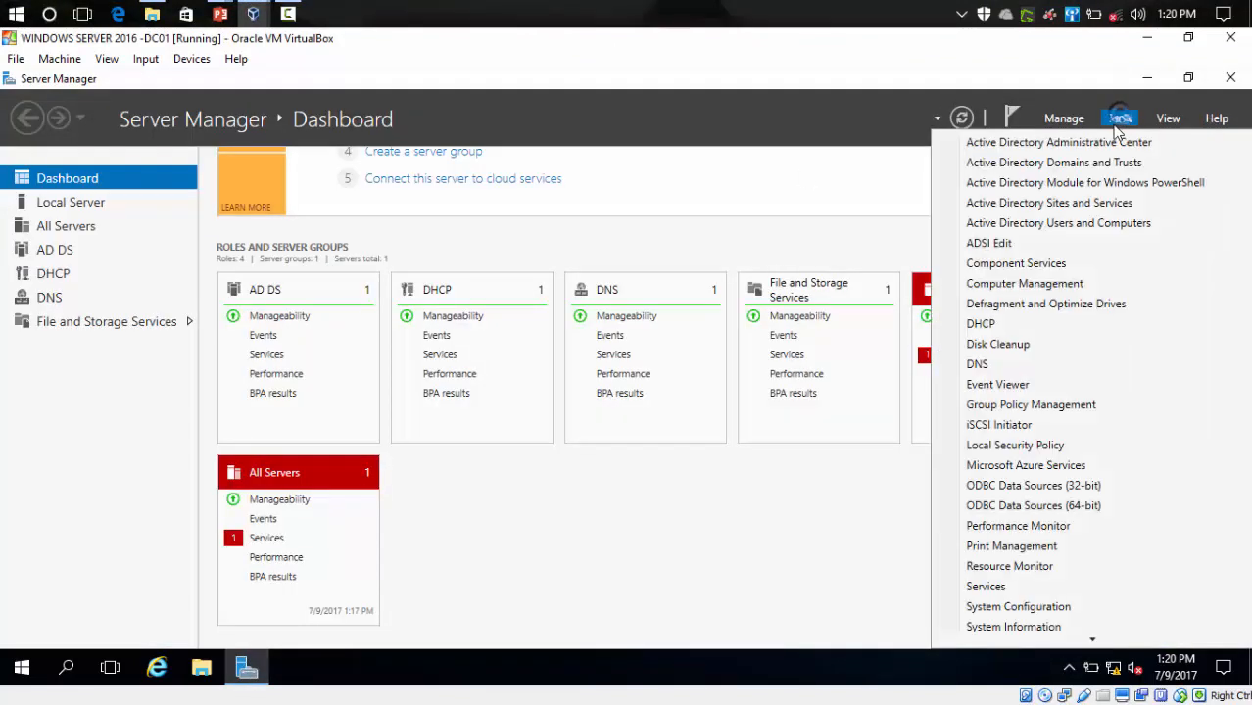
{"action": "left_click", "coordinate": [1015, 225]}
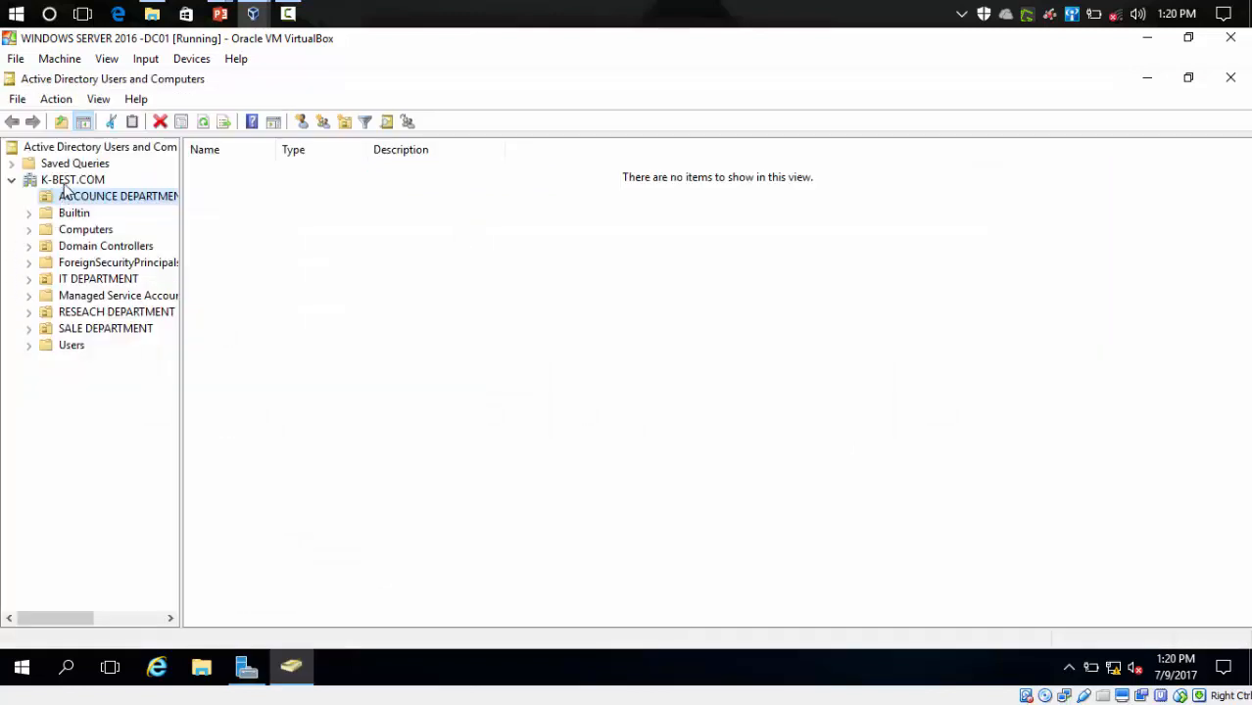
- Browse DC01's ACCOUNCE, IT, RESEACH and SALE DEPARTMENT OUs, then return to DC02
{"action": "left_click", "coordinate": [84, 199]}
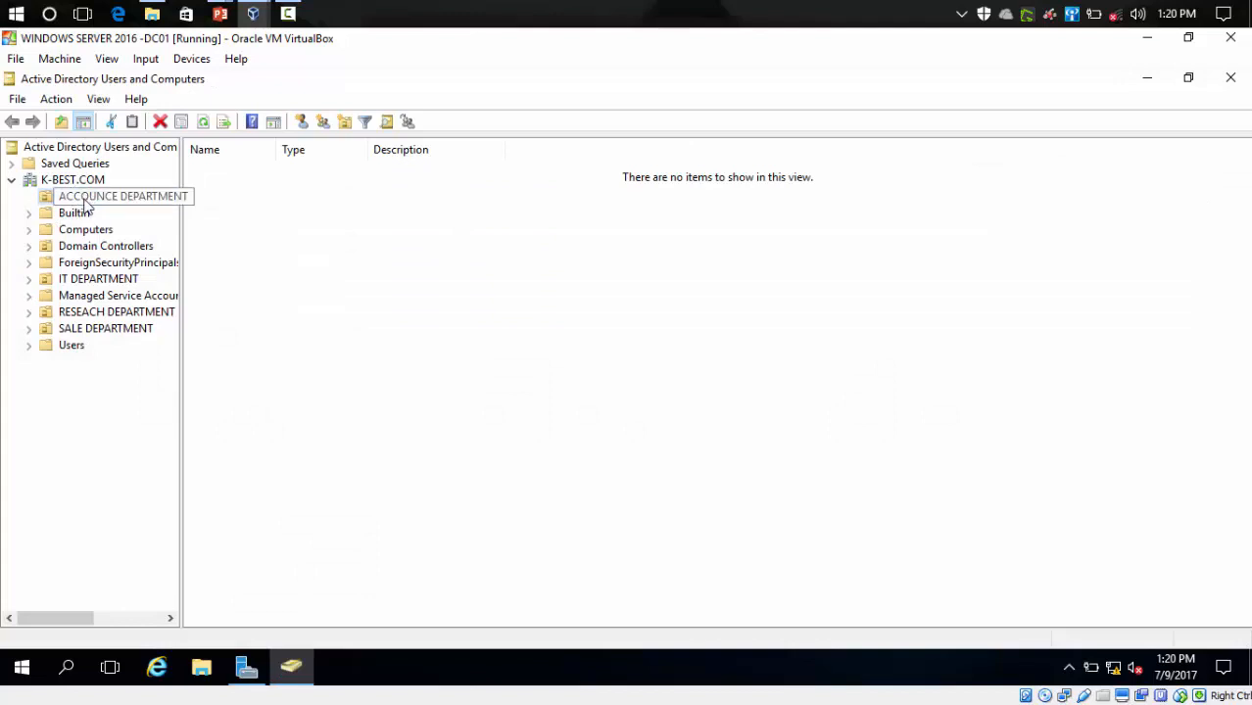
{"action": "left_click", "coordinate": [81, 278]}
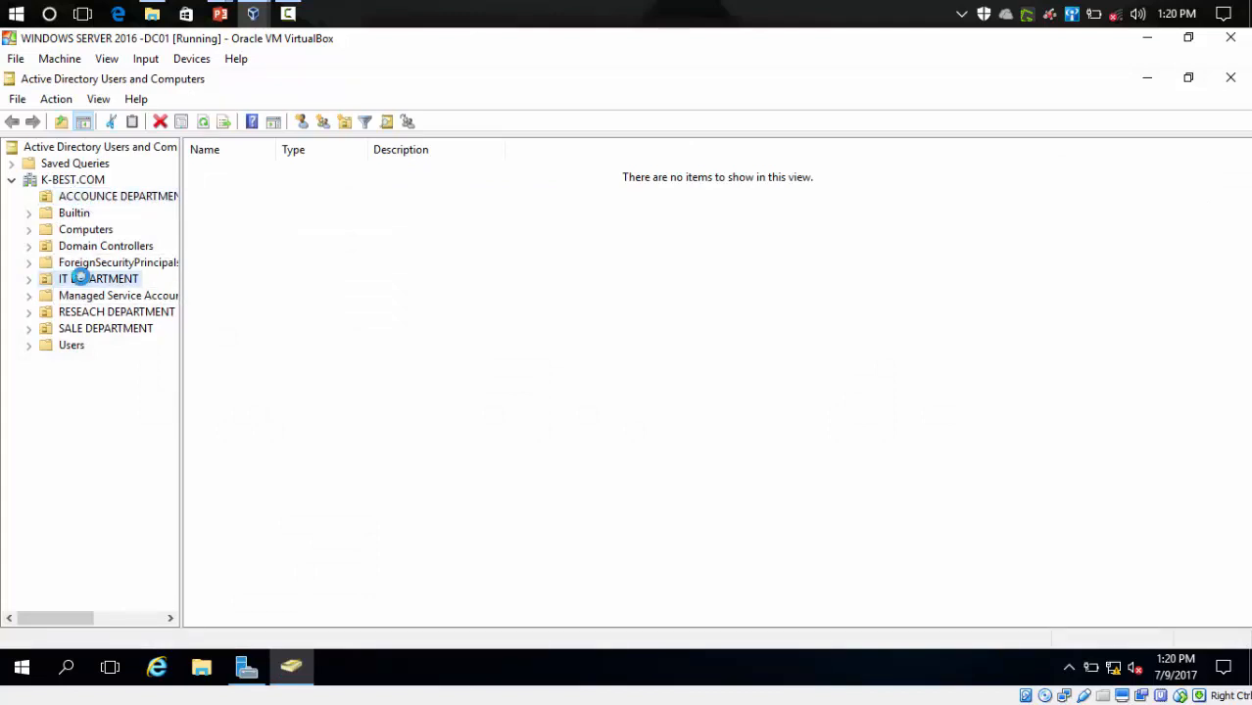
{"action": "left_click", "coordinate": [86, 313]}
{"action": "left_click", "coordinate": [91, 327]}
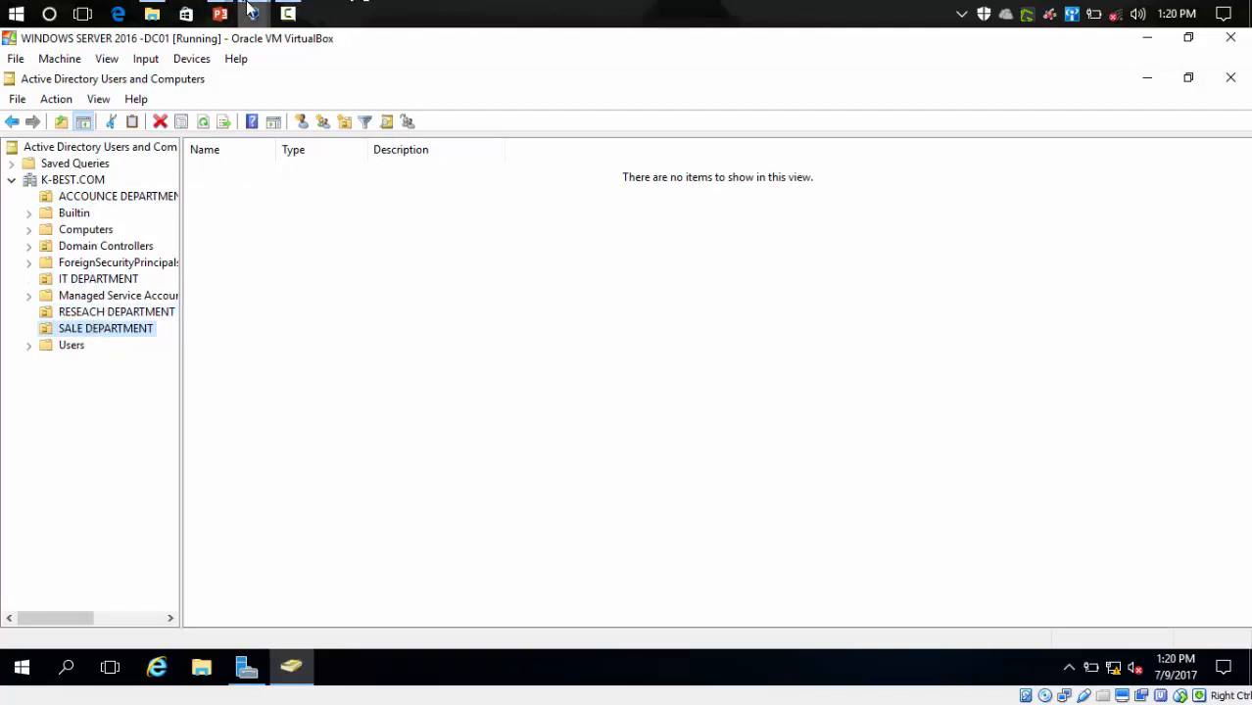
{"action": "mouse_move", "coordinate": [251, 10]}
{"action": "left_click", "coordinate": [265, 93]}
{"action": "left_click", "coordinate": [476, 106]}
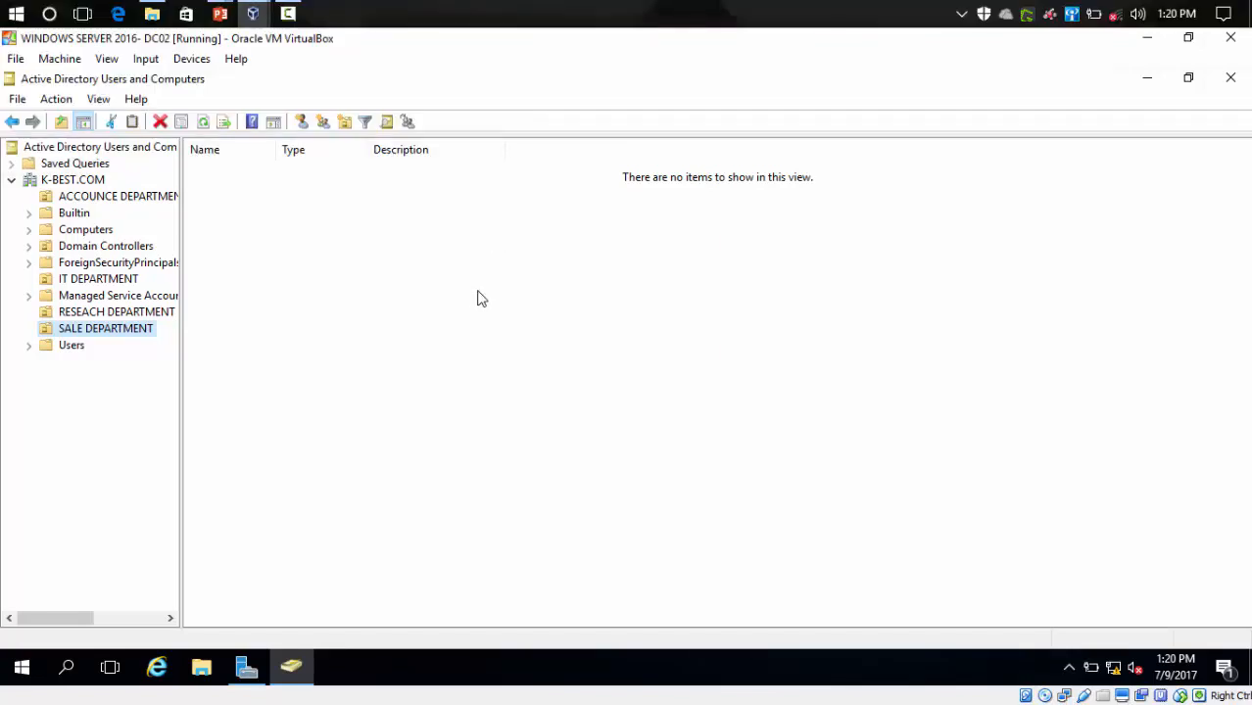
- Toggle between the DC01 and DC02 windows, ending with DC01 in front
{"action": "mouse_move", "coordinate": [253, 12]}
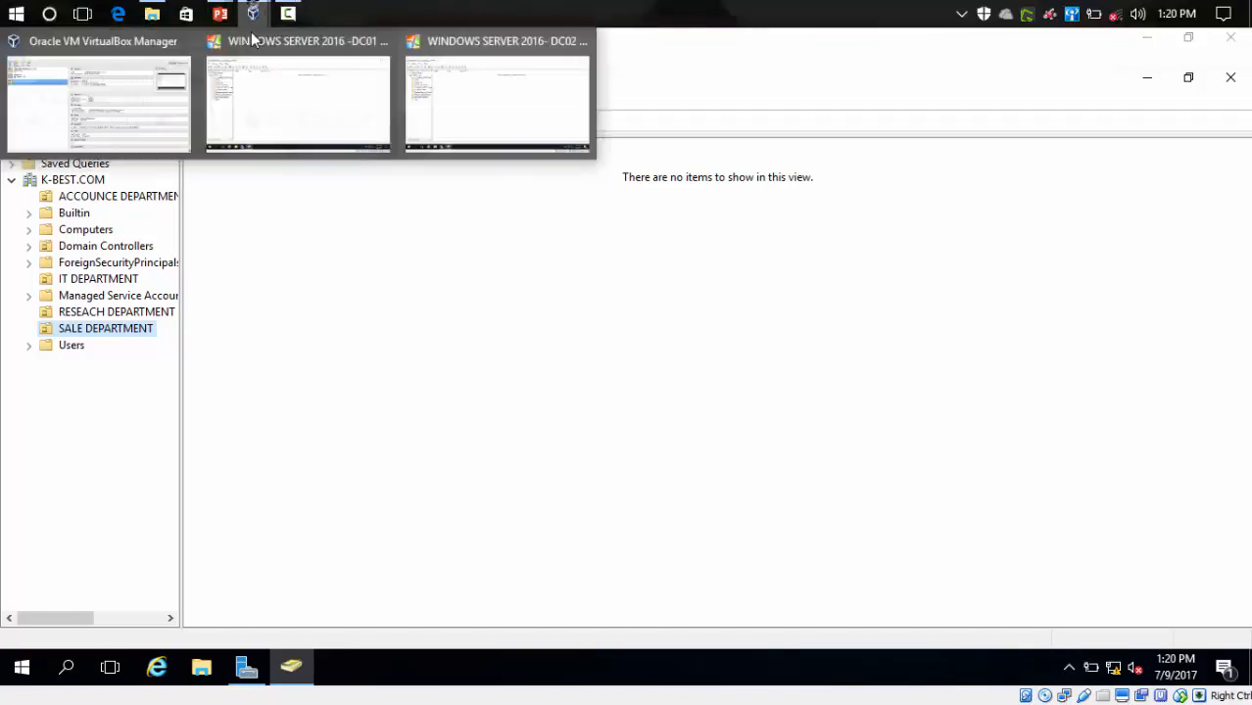
{"action": "left_click", "coordinate": [283, 131]}
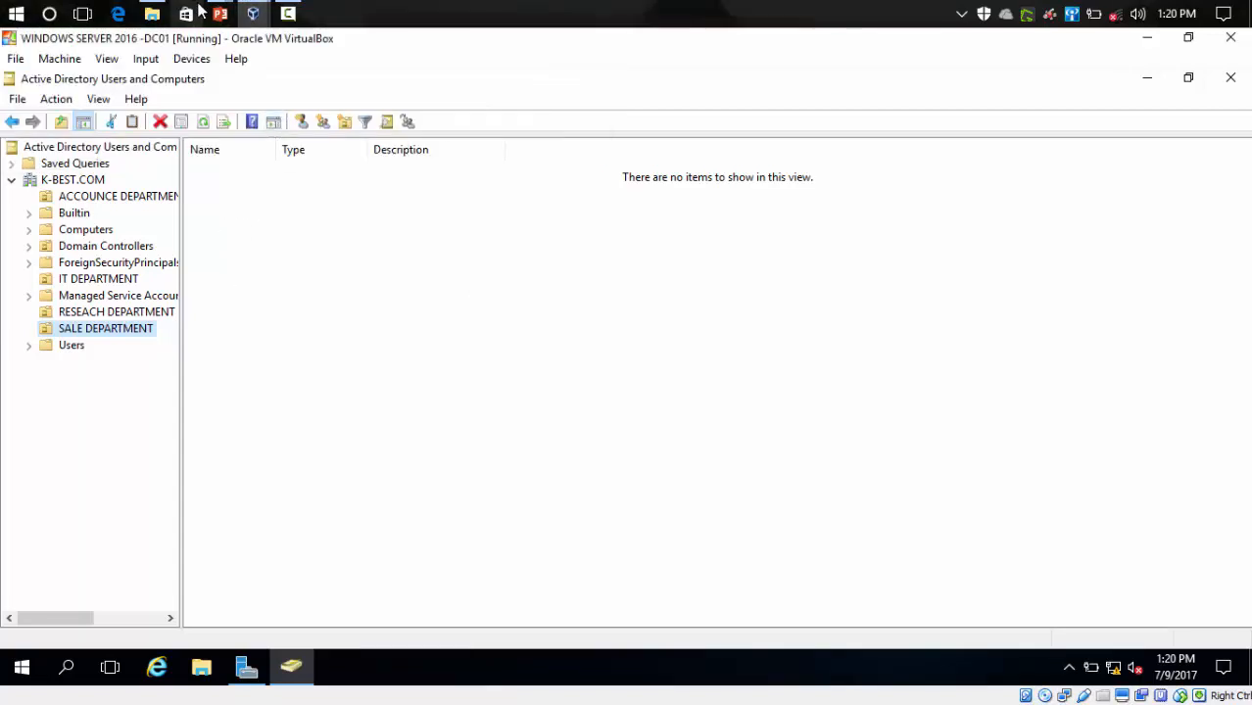
{"action": "mouse_move", "coordinate": [249, 10]}
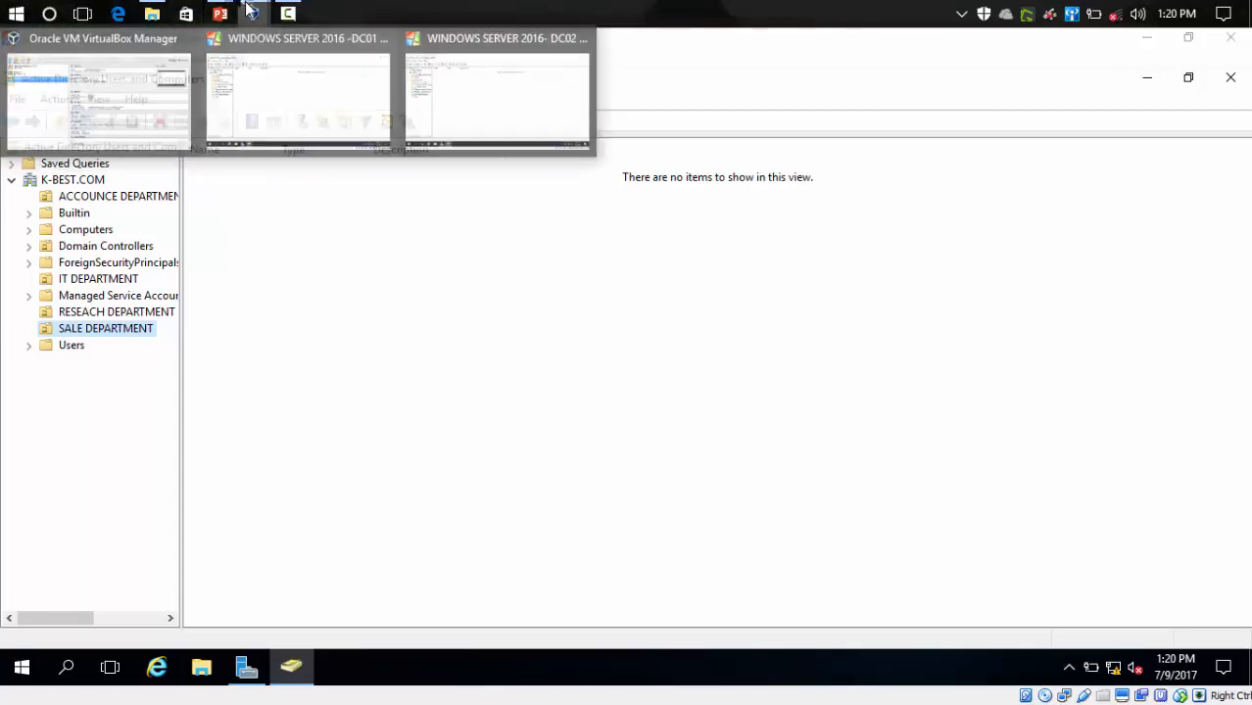
{"action": "left_click", "coordinate": [463, 125]}
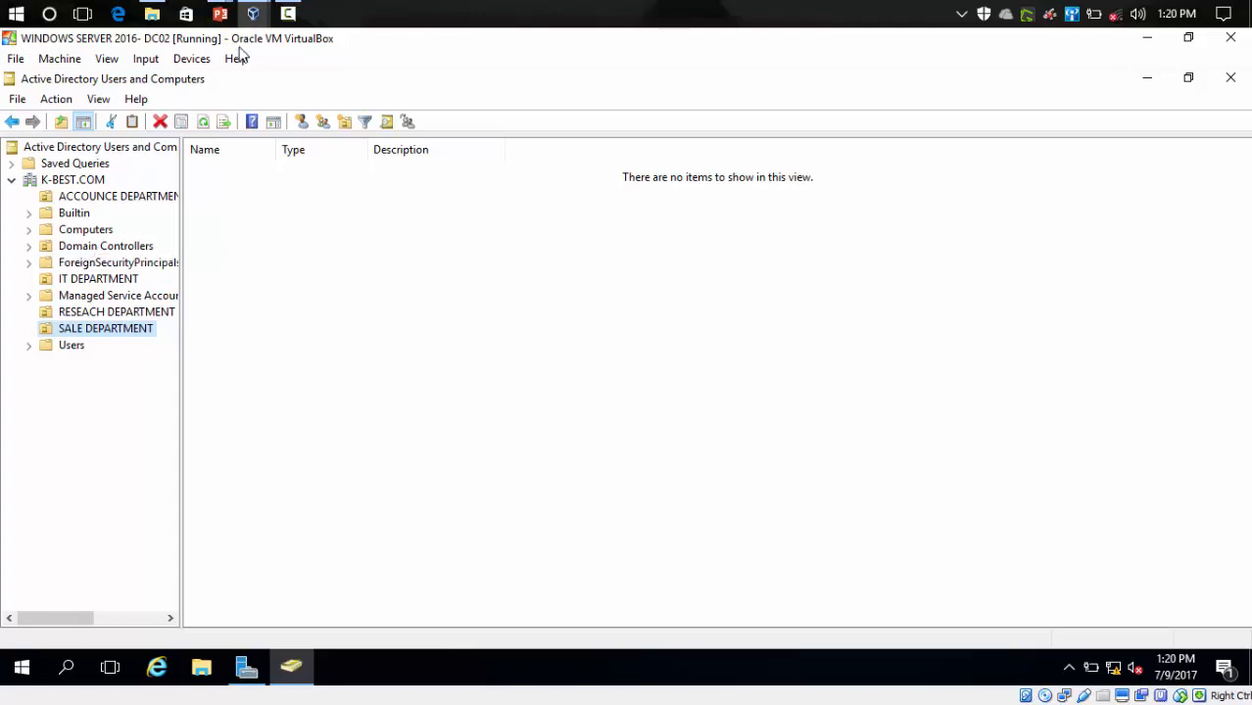
{"action": "mouse_move", "coordinate": [252, 14]}
{"action": "left_click", "coordinate": [264, 87]}
- On DC01, open Domain Controllers and select WIN-DC01 and WIN-DC02
{"action": "left_click", "coordinate": [86, 249]}
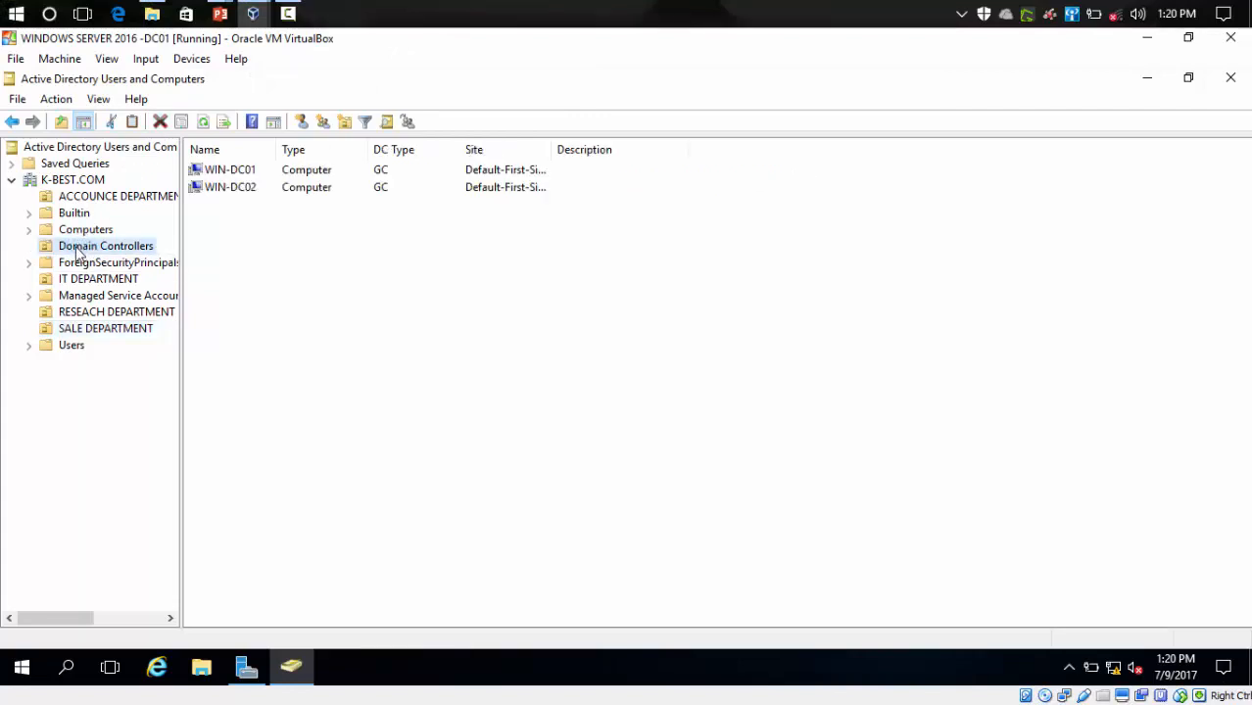
{"action": "left_click", "coordinate": [273, 174]}
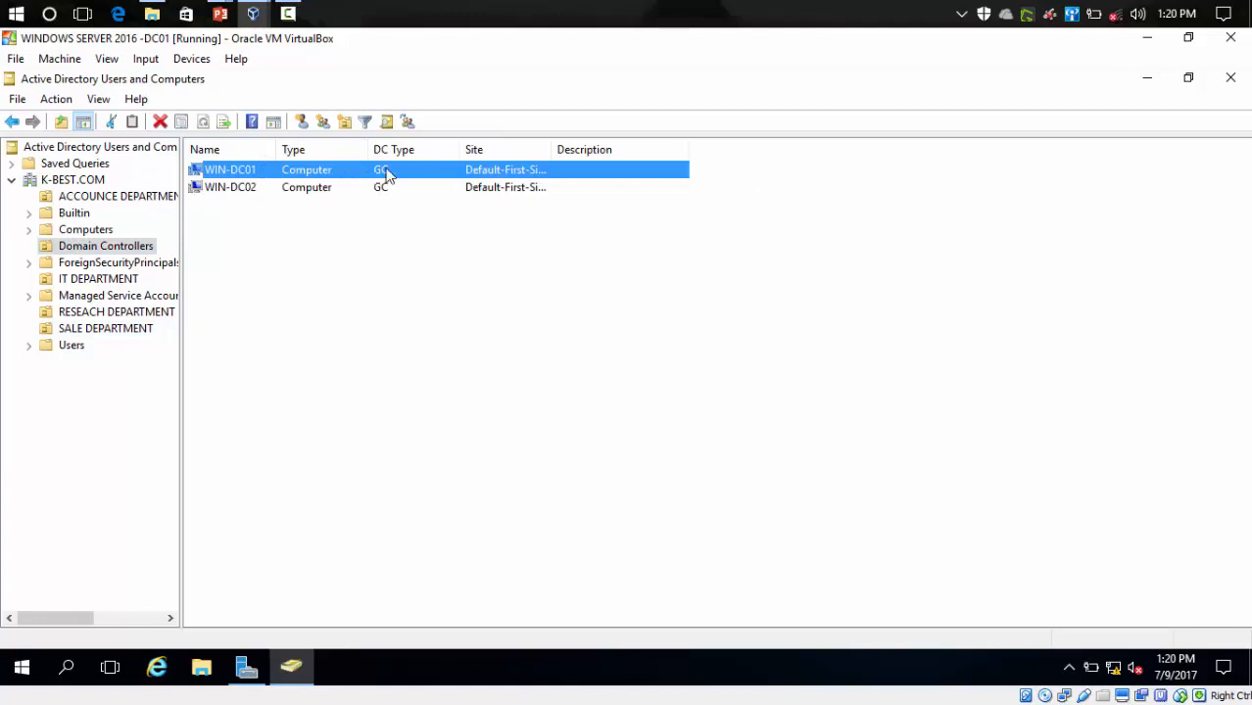
{"action": "left_click", "coordinate": [240, 193]}
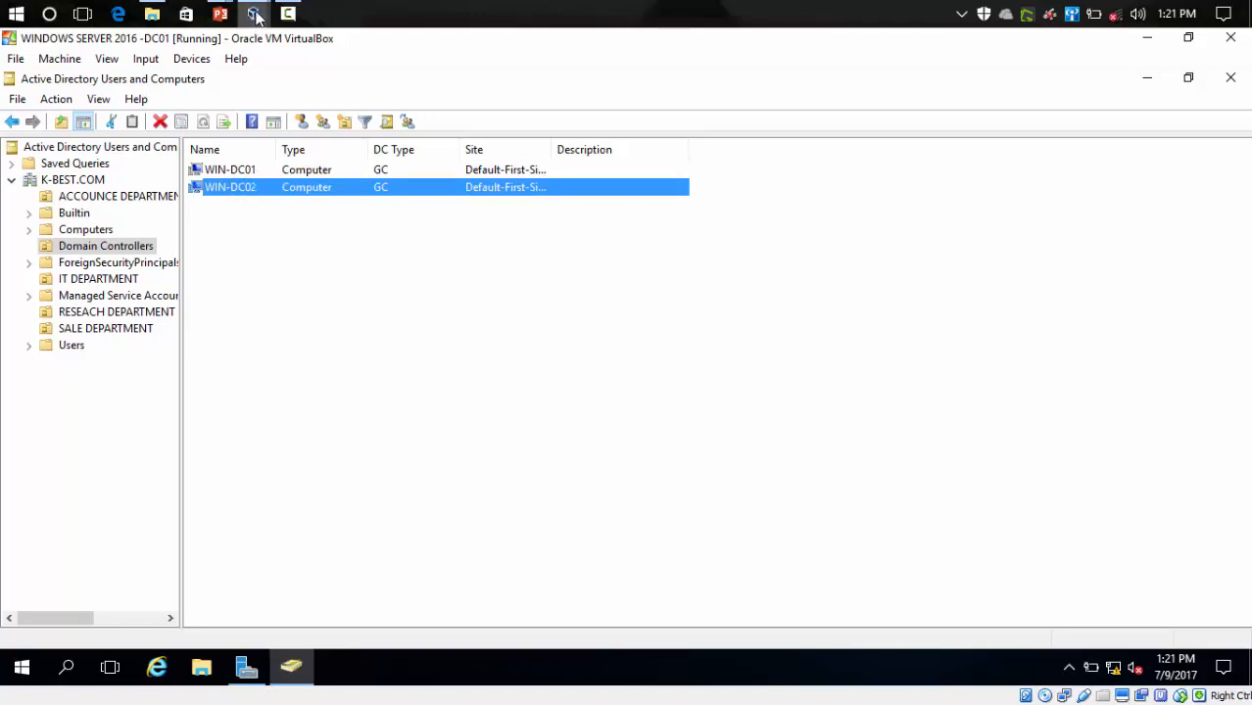
- On DC02, open Domain Controllers and select WIN-DC01 and WIN-DC02 as well
{"action": "mouse_move", "coordinate": [255, 15]}
{"action": "left_click", "coordinate": [467, 82]}
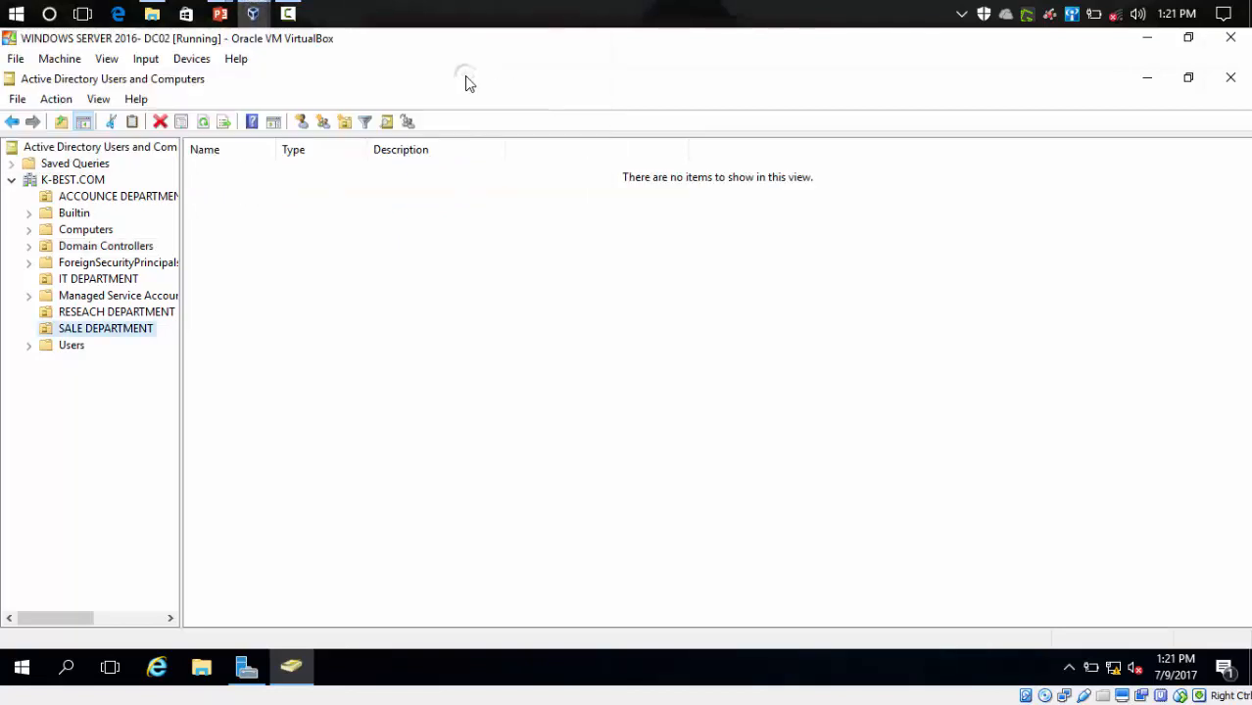
{"action": "left_click", "coordinate": [85, 246]}
{"action": "left_click", "coordinate": [233, 172]}
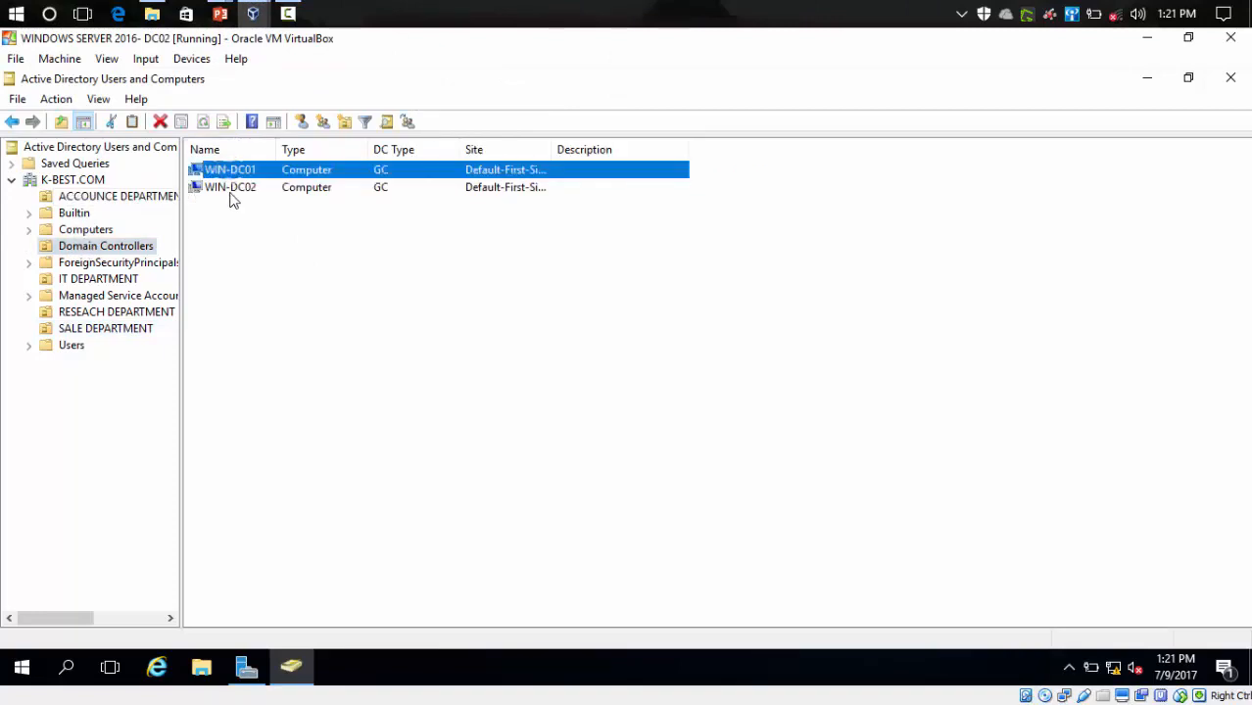
{"action": "left_click", "coordinate": [231, 189]}
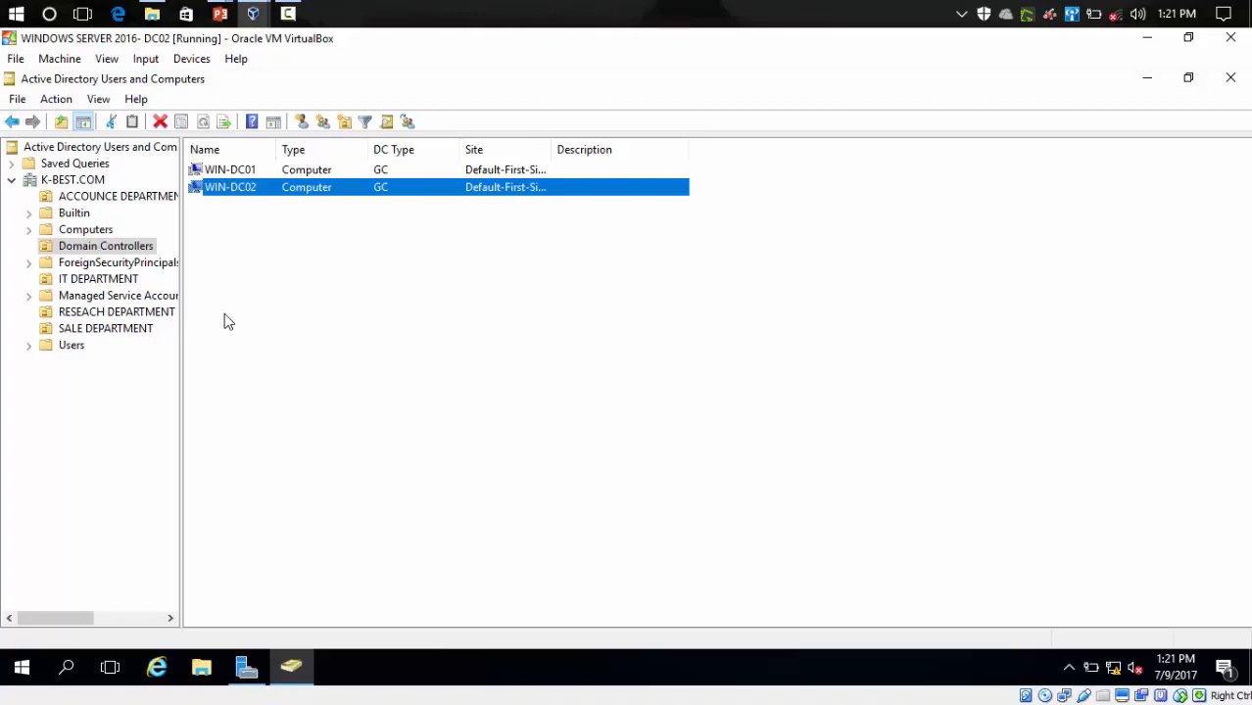
{"action": "left_click", "coordinate": [459, 10]}
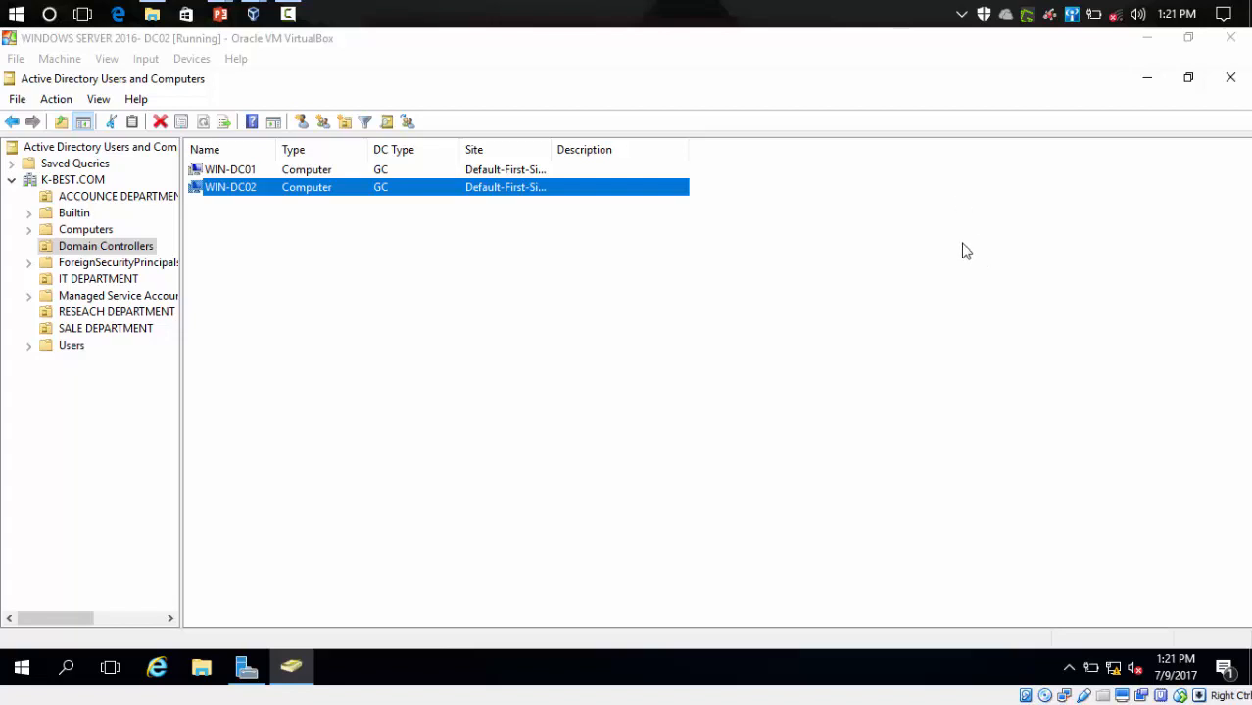
{"action": "left_click", "coordinate": [292, 14]}
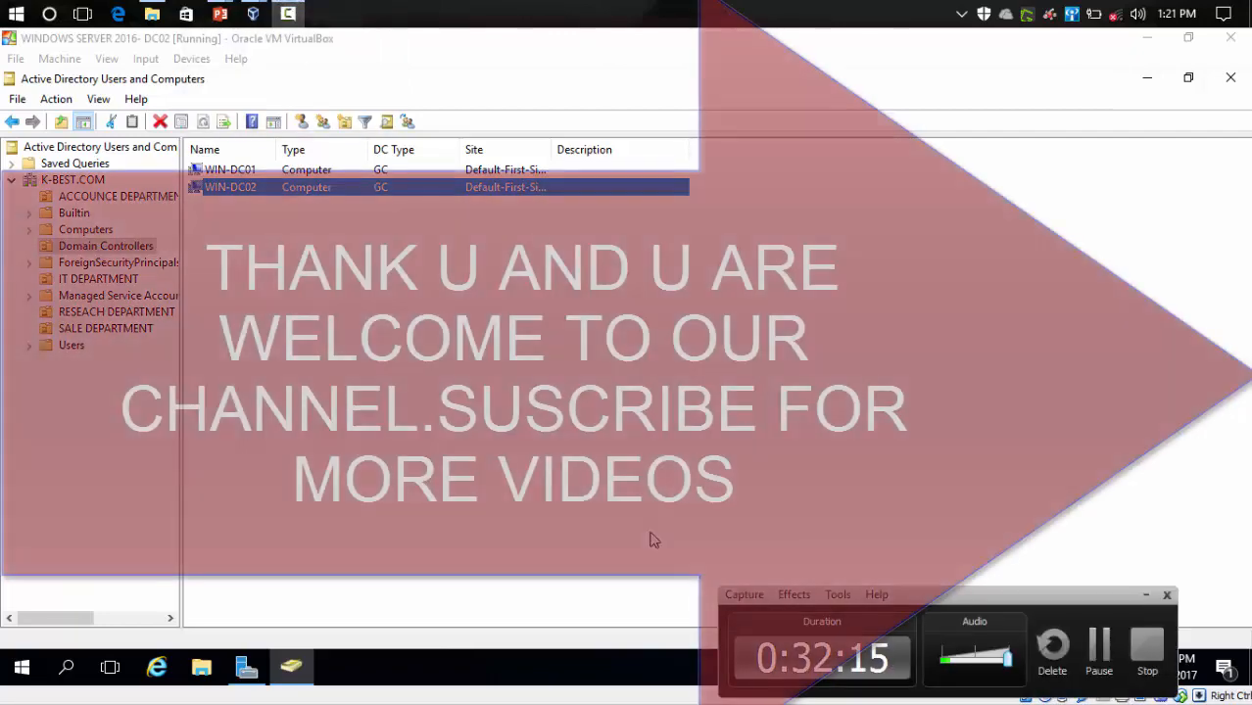